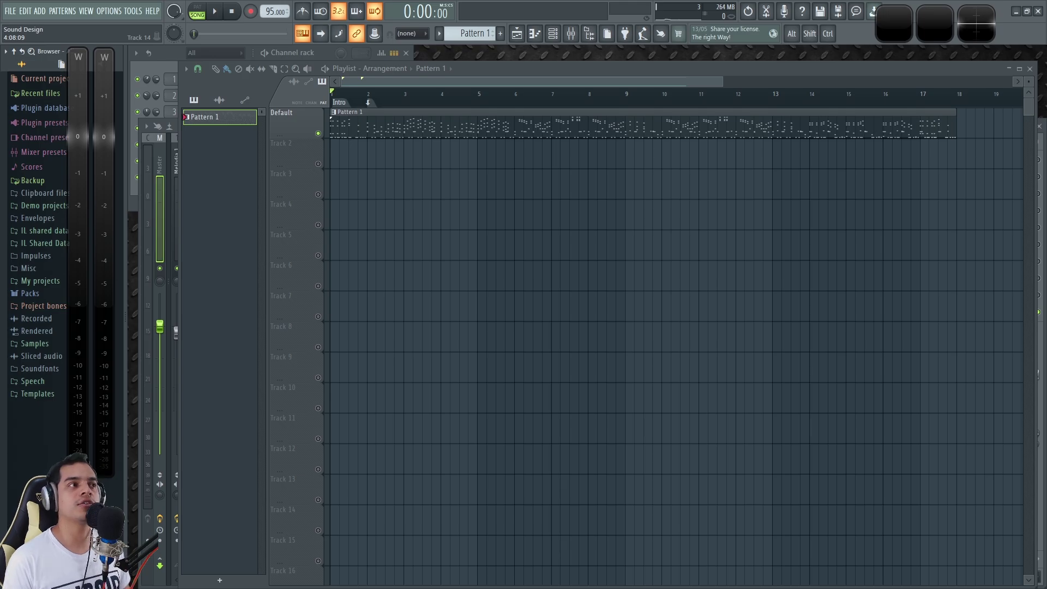
# Play the arrangement from its beginning and show the start of the Pattern 1 clip in the playlist.
pyautogui.scroll(3, 368, 110)
pyautogui.click(327, 51)
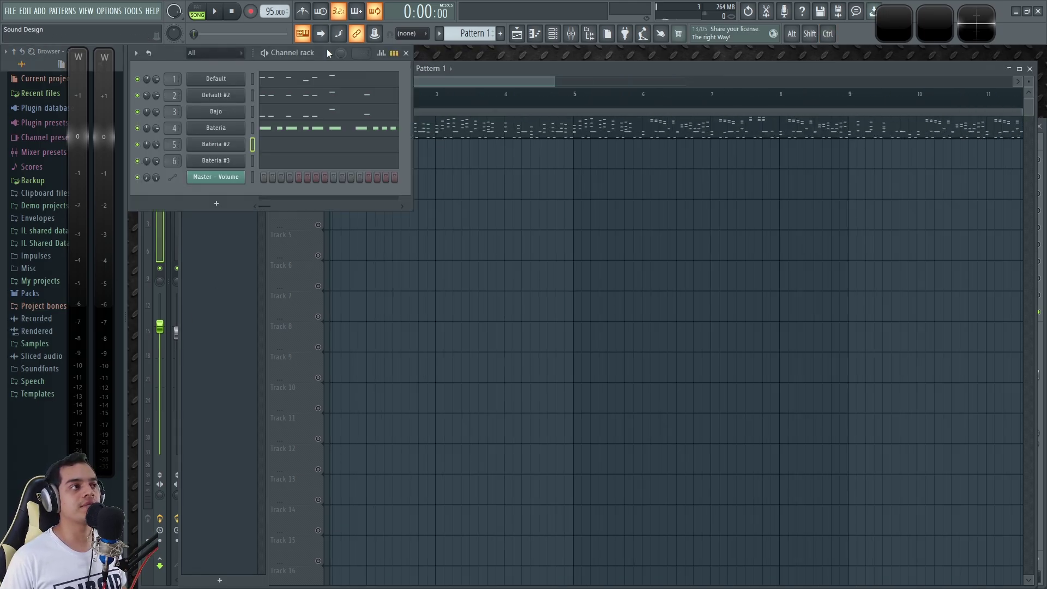
pyautogui.press('space')
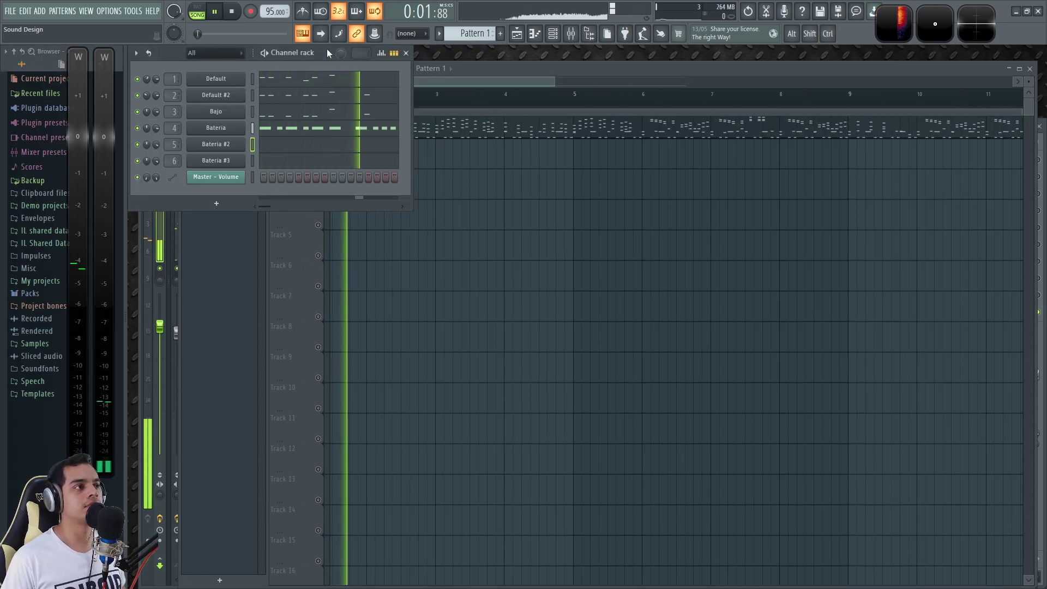
pyautogui.rightClick(624, 271)
pyautogui.scroll(3, 362, 117)
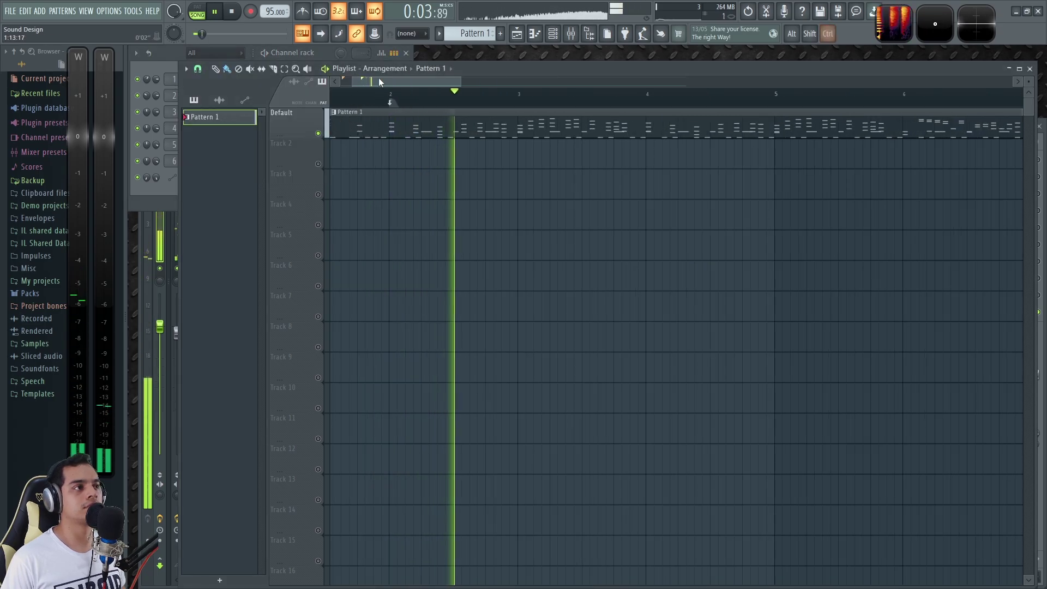
pyautogui.moveTo(376, 82); pyautogui.dragTo(323, 84)
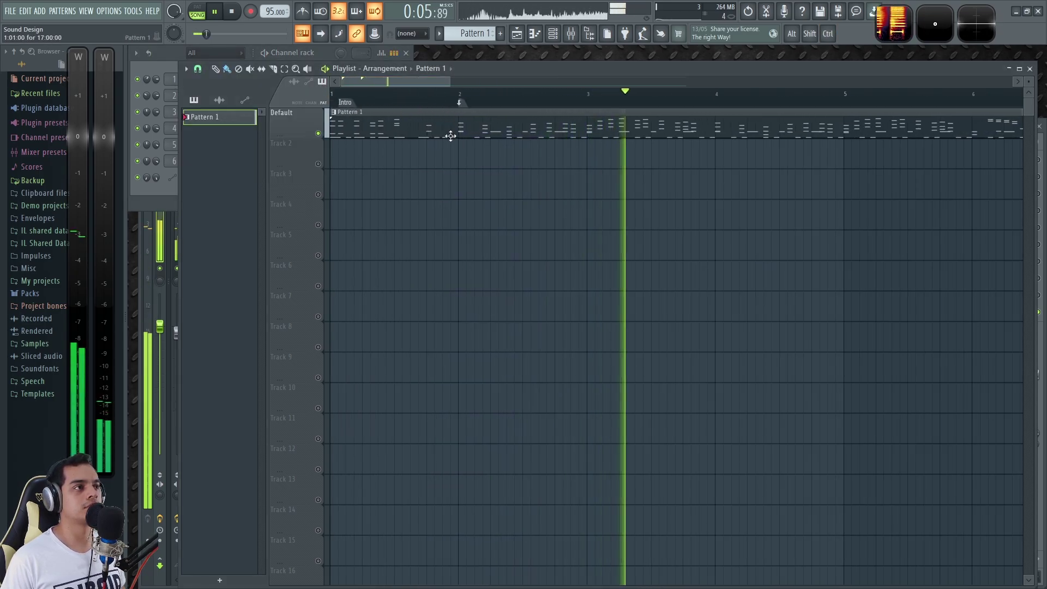
# Audition the Default, Default #2, Bajo and three Bateria channels by soloing each in turn, restore all channels and stop playback.
pyautogui.click(310, 53)
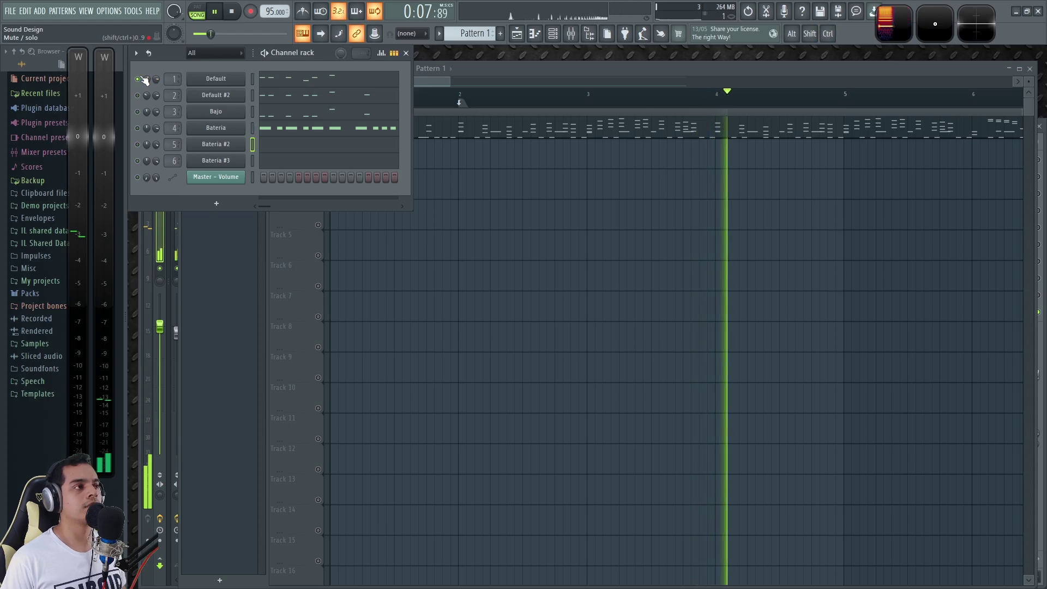
pyautogui.rightClick(137, 95)
pyautogui.rightClick(138, 113)
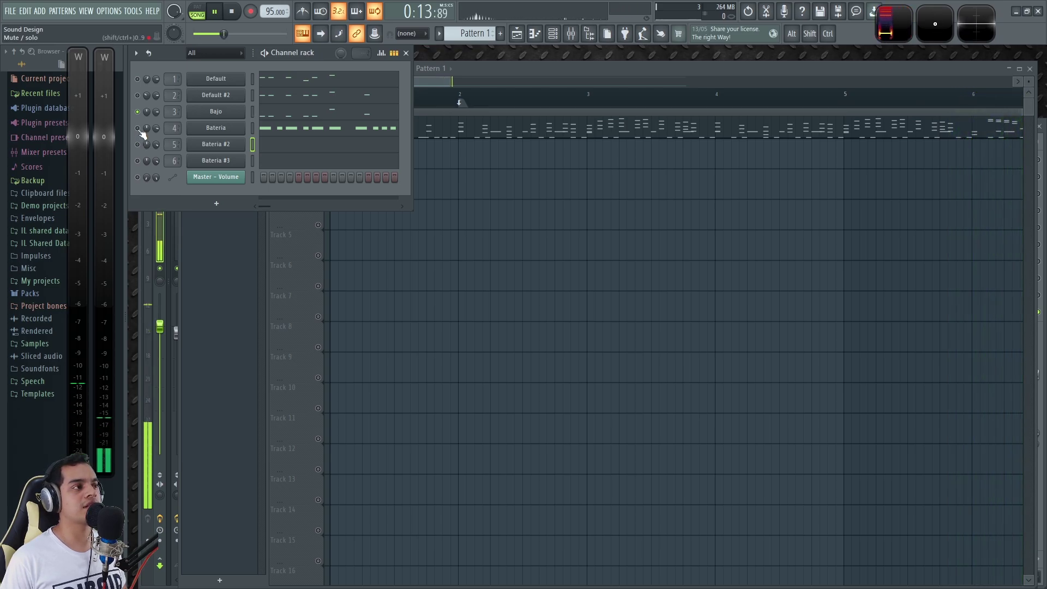
pyautogui.rightClick(137, 128)
pyautogui.keyDown('ctrl'); pyautogui.click(138, 145); pyautogui.keyUp('ctrl')
pyautogui.keyDown('ctrl'); pyautogui.click(138, 161); pyautogui.keyUp('ctrl')
pyautogui.keyDown('ctrl'); pyautogui.click(138, 162); pyautogui.keyUp('ctrl')
pyautogui.press('space')
# Enable the four Soundgoodizer effects and Maximus on the Master mixer track.
pyautogui.rightClick(348, 274)
pyautogui.press('F9')
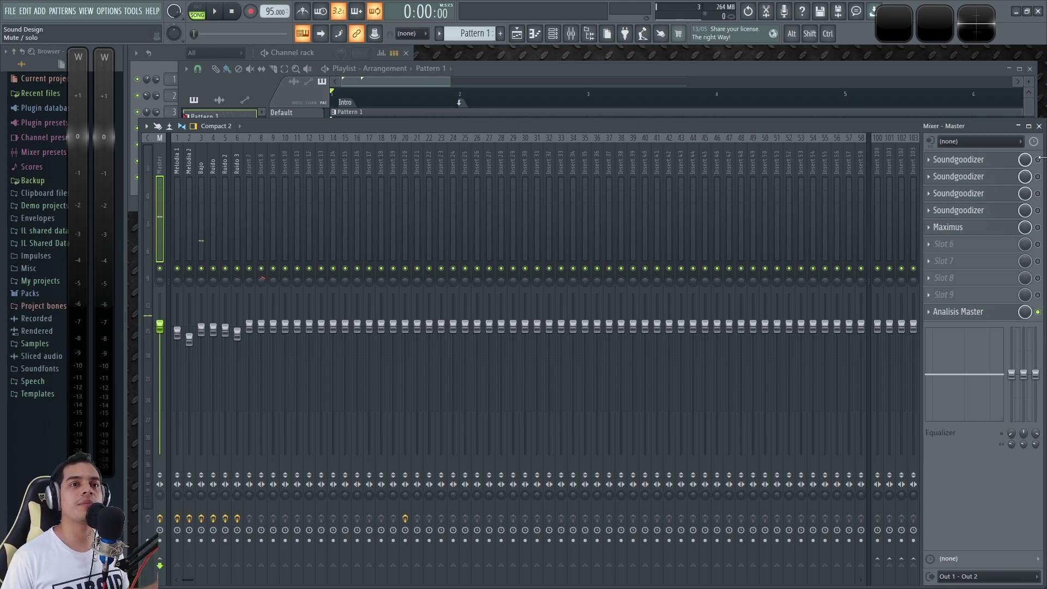
pyautogui.click(994, 159)
pyautogui.click(994, 159)
pyautogui.click(1039, 159)
pyautogui.click(993, 176)
pyautogui.click(992, 176)
pyautogui.click(1038, 177)
pyautogui.click(990, 193)
pyautogui.click(990, 194)
pyautogui.click(1037, 193)
pyautogui.click(992, 210)
pyautogui.click(992, 210)
pyautogui.click(1037, 210)
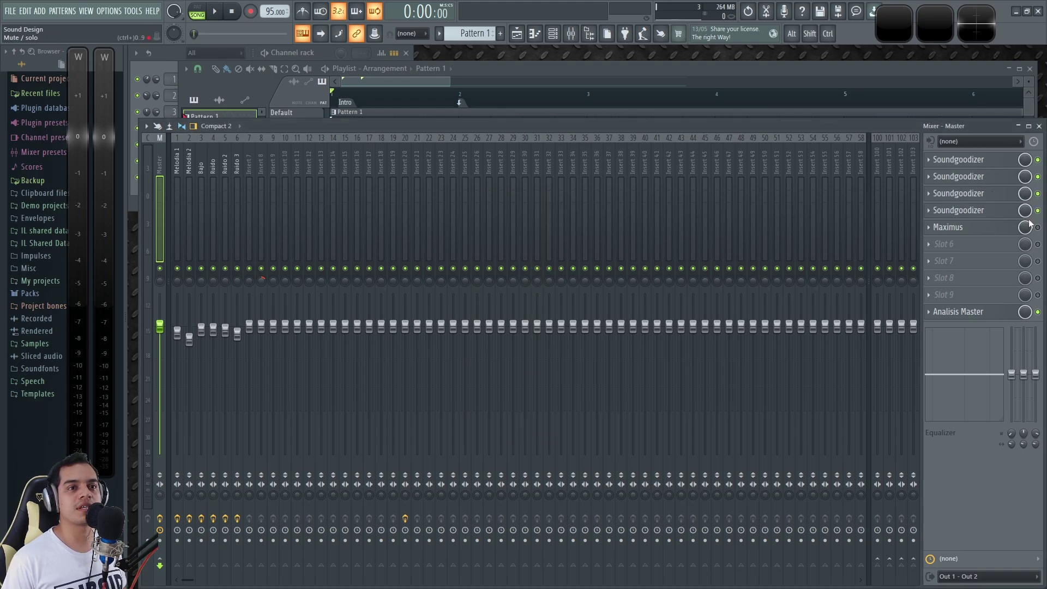
pyautogui.click(998, 228)
pyautogui.click(998, 227)
pyautogui.click(1038, 227)
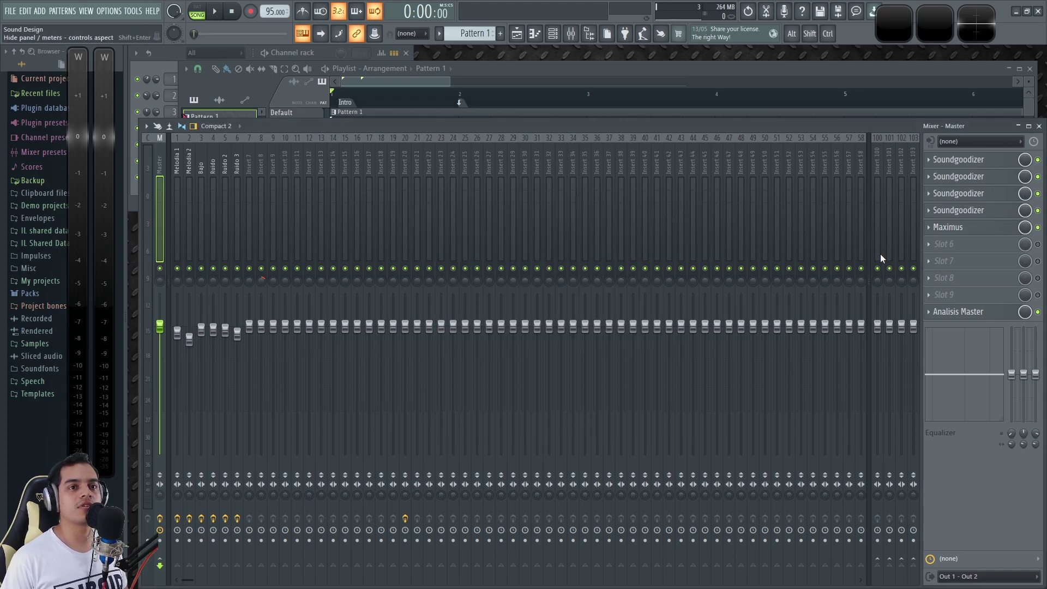
# Close the mixer, unsolo the first playlist track, and listen to the arrangement with the master effects active before stopping playback.
pyautogui.click(1038, 126)
pyautogui.moveTo(764, 70); pyautogui.dragTo(765, 69)
pyautogui.rightClick(318, 133)
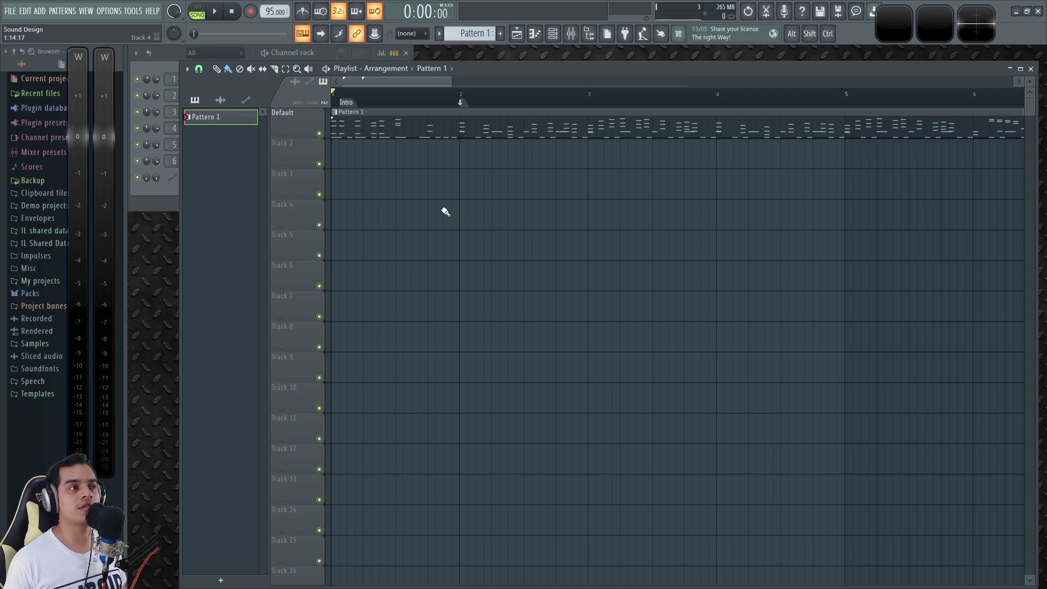
pyautogui.press('space')
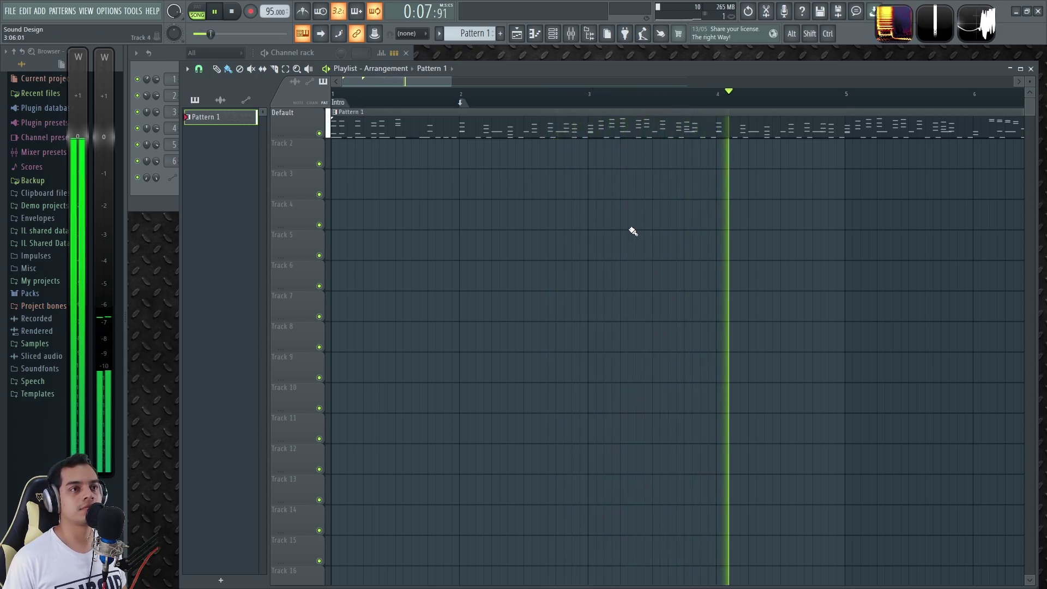
pyautogui.scroll(-2, 635, 231)
pyautogui.scroll(-2, 635, 231)
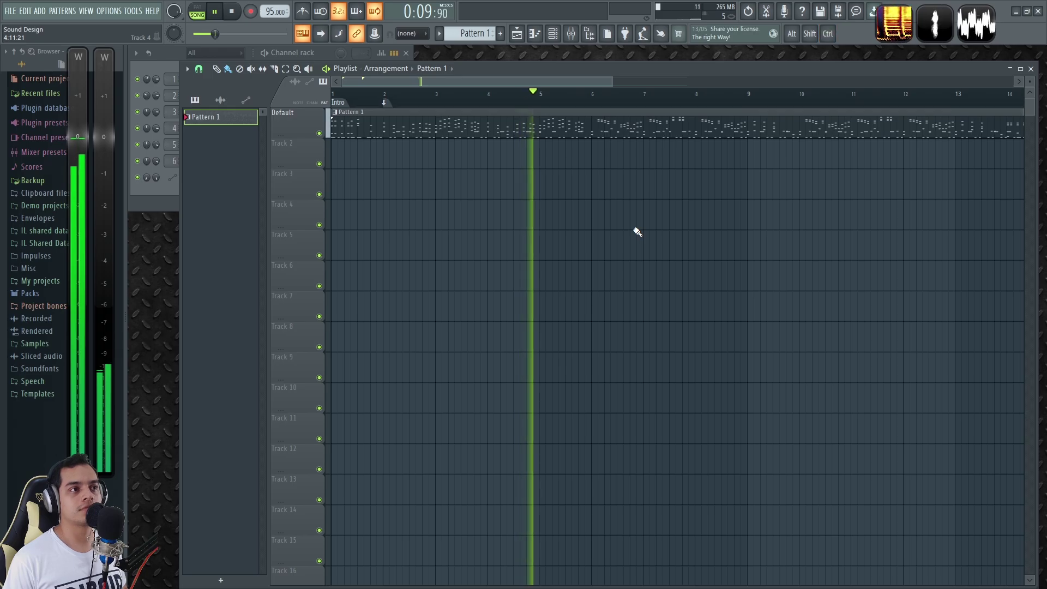
pyautogui.scroll(-1, 636, 229)
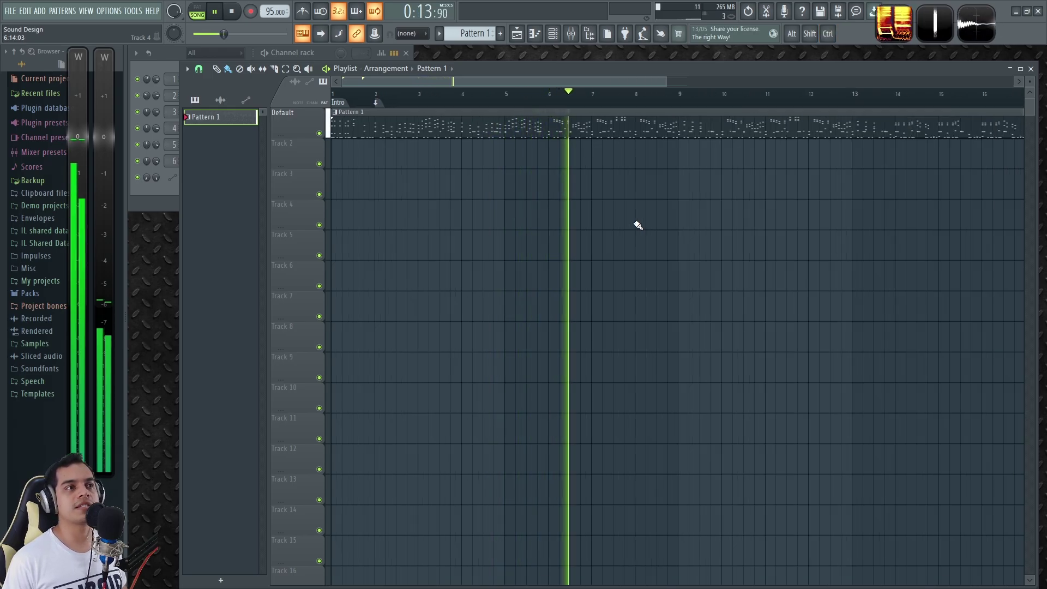
pyautogui.click(231, 13)
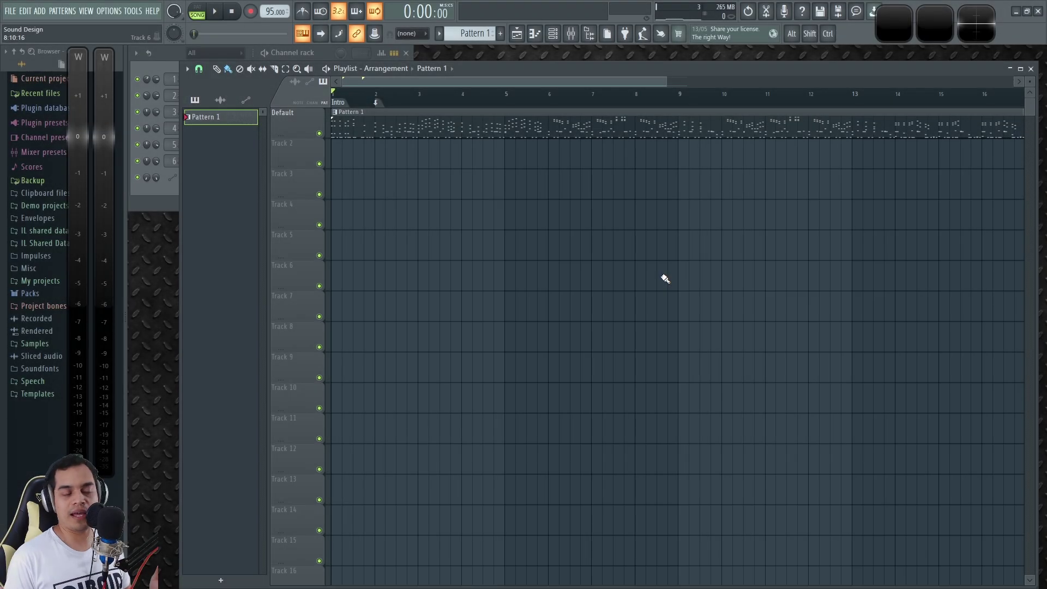
# Disable the four Soundgoodizer effects and Maximus on the Master mixer track, and solo the Default playlist track.
pyautogui.press('F9')
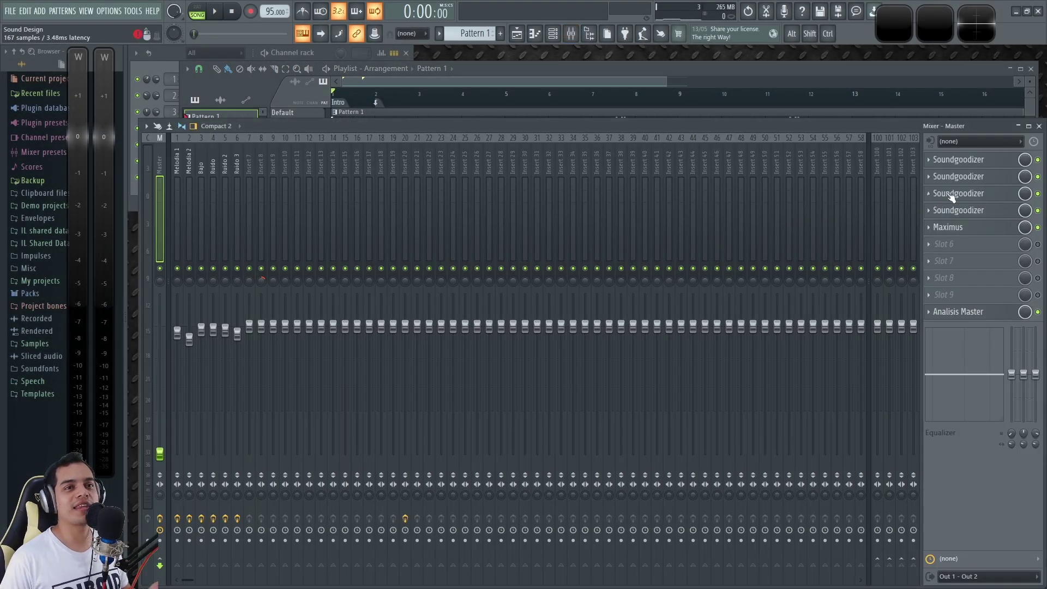
pyautogui.click(1038, 193)
pyautogui.click(1038, 210)
pyautogui.click(1038, 227)
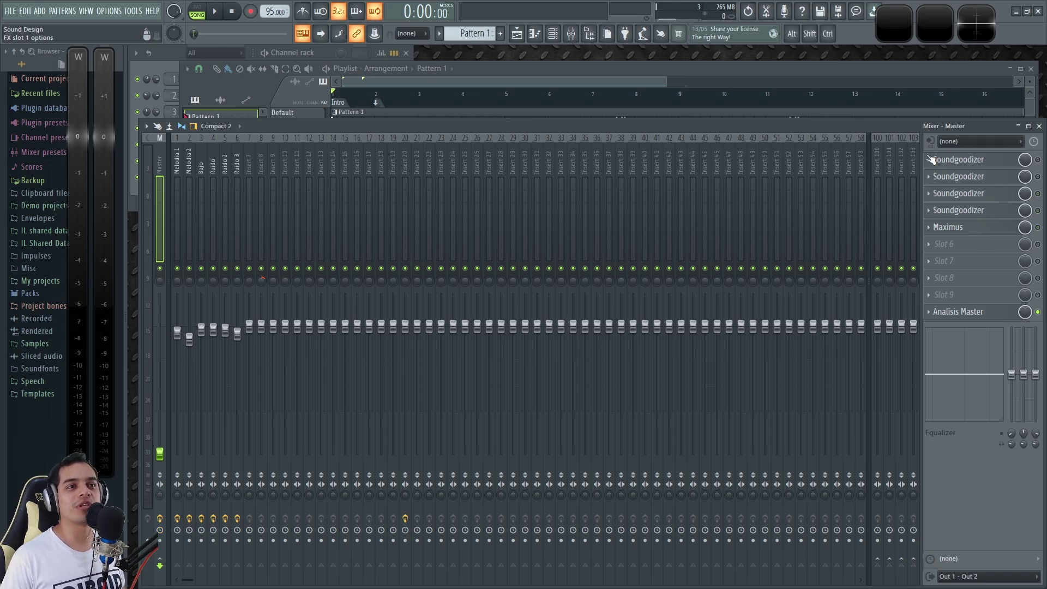
pyautogui.click(495, 100)
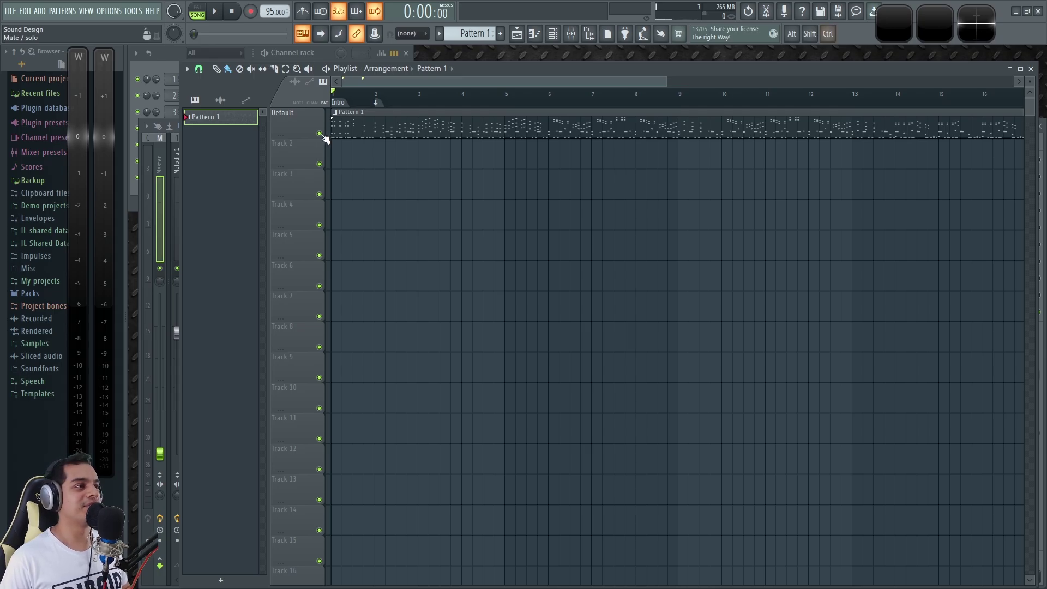
pyautogui.rightClick(319, 134)
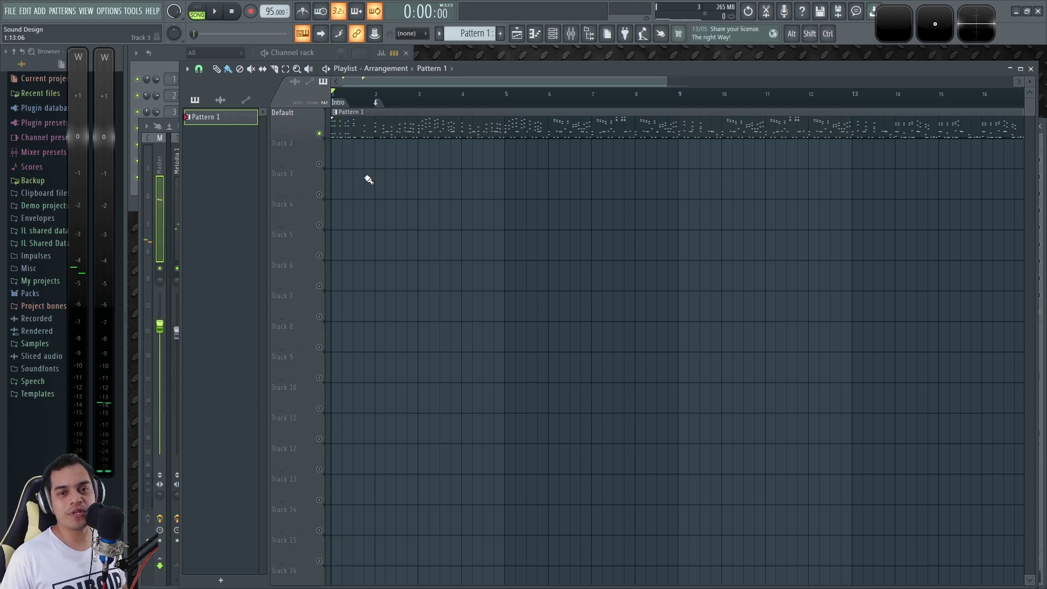
pyautogui.click(326, 51)
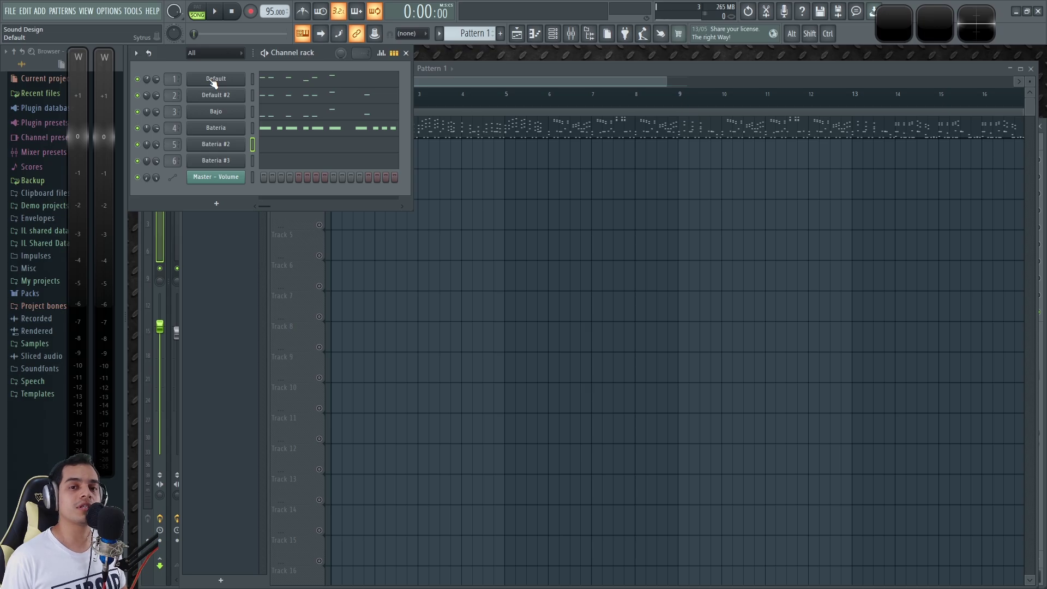
pyautogui.click(550, 219)
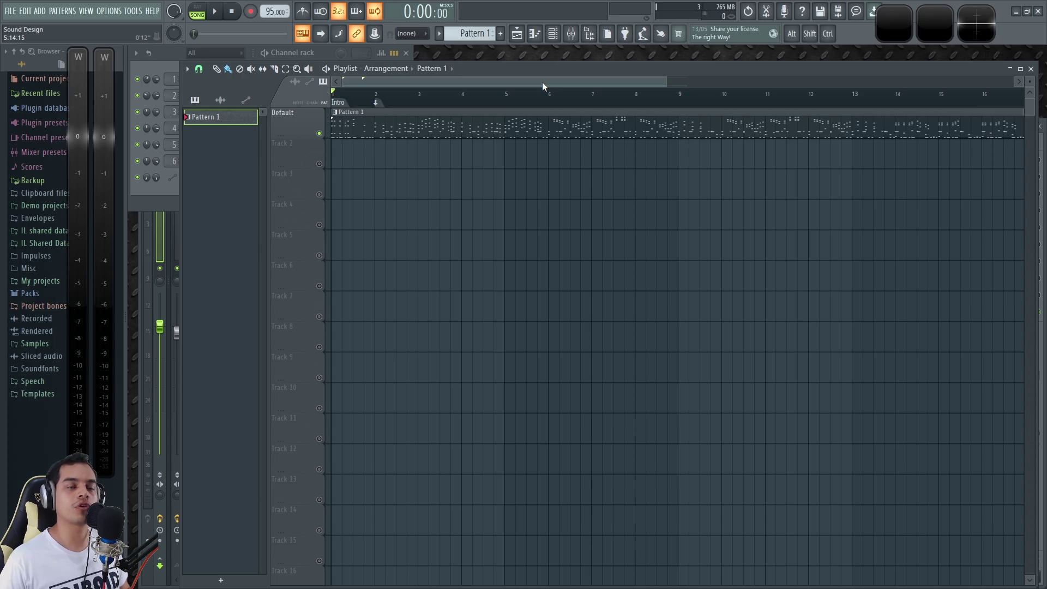
pyautogui.scroll(2, 427, 81)
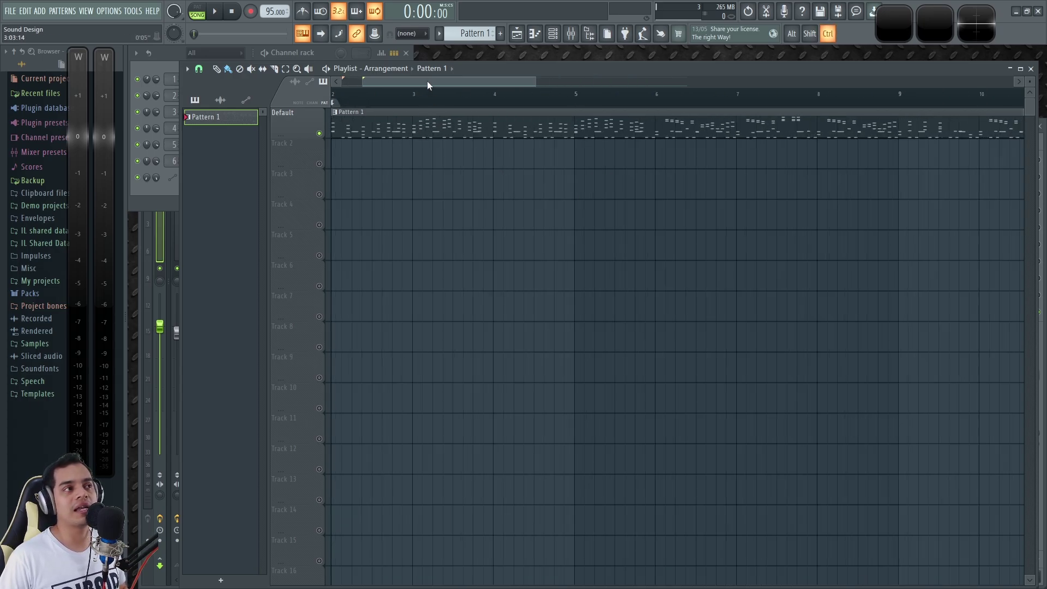
pyautogui.moveTo(427, 81); pyautogui.dragTo(383, 83)
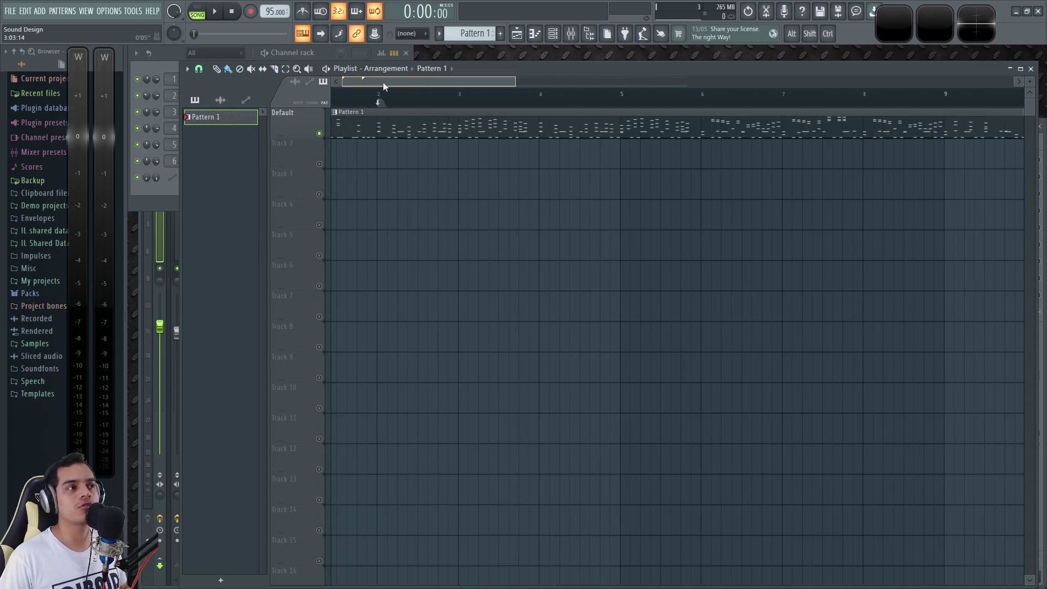
# Select and solo the Bajo channel, and open its Sytrus window clear of the channel rack.
pyautogui.click(168, 53)
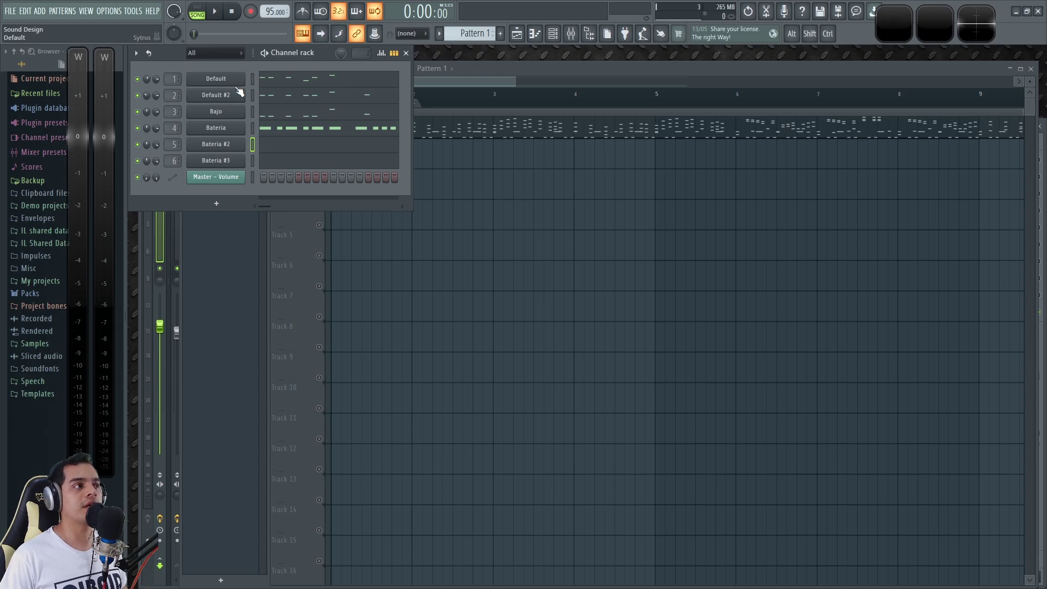
pyautogui.click(251, 112)
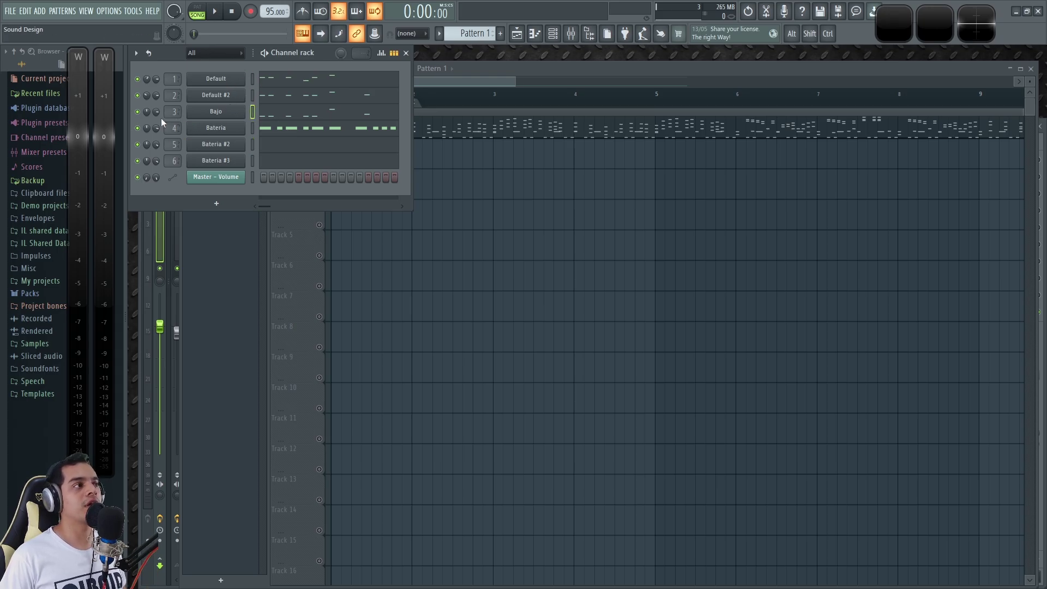
pyautogui.click(198, 116)
pyautogui.moveTo(320, 227); pyautogui.dragTo(433, 228)
# Inspect the main settings and operator 1 of the Bajo Sytrus patch.
pyautogui.click(416, 265)
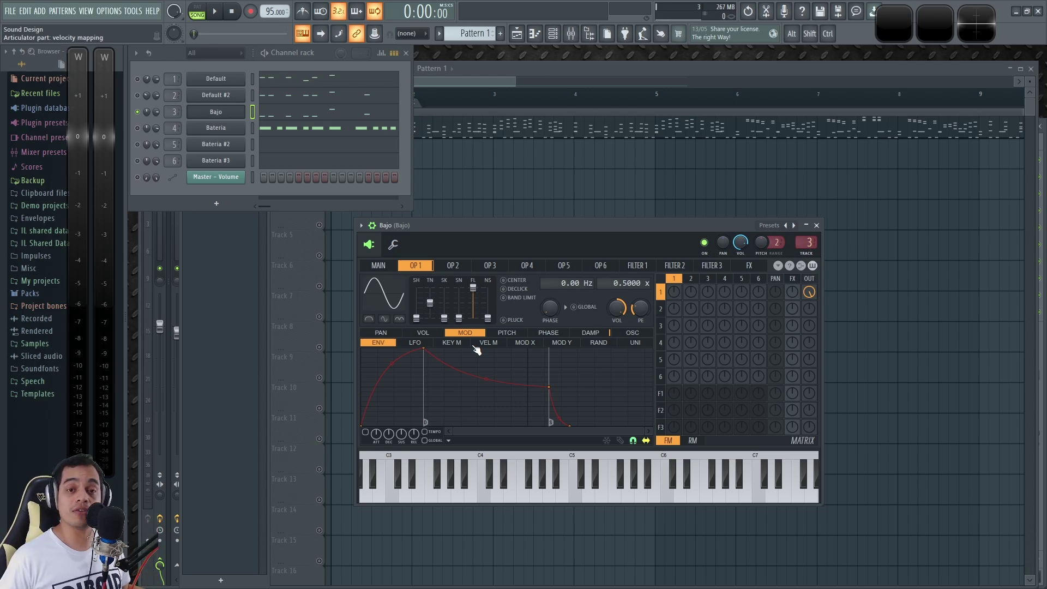
pyautogui.click(378, 265)
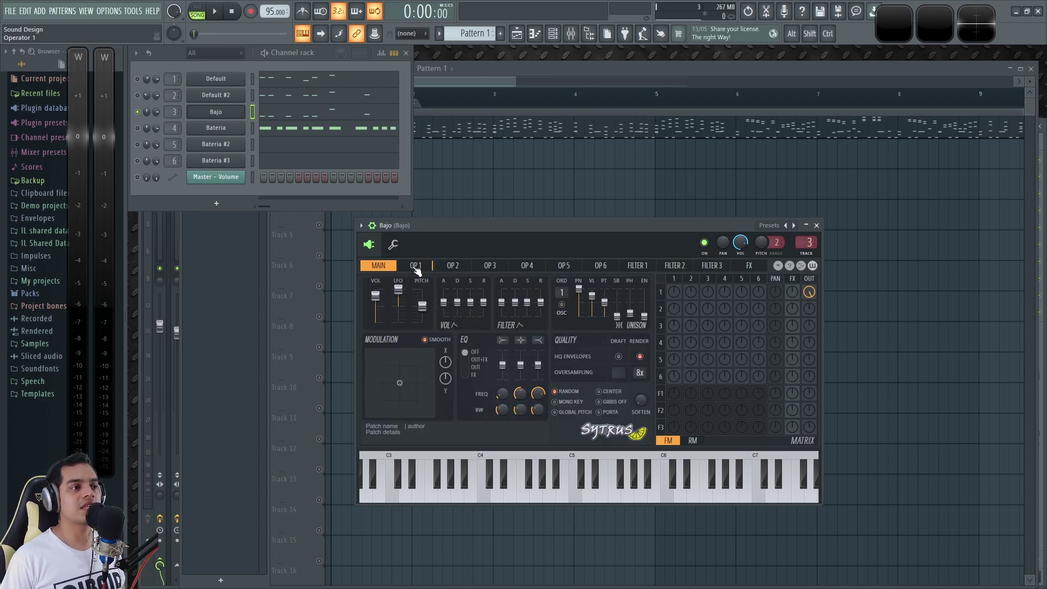
pyautogui.click(417, 265)
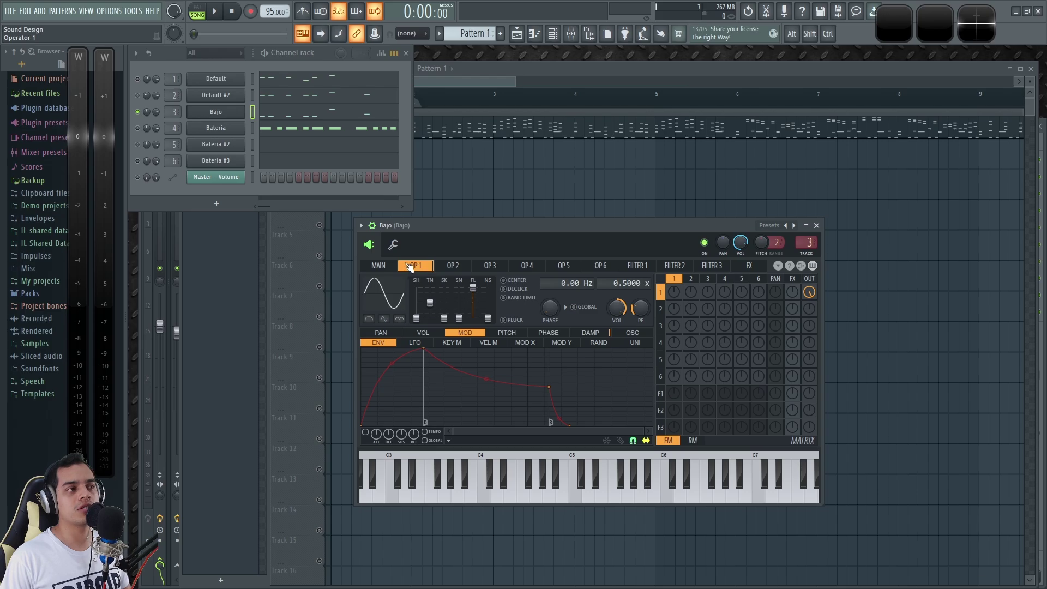
pyautogui.click(391, 266)
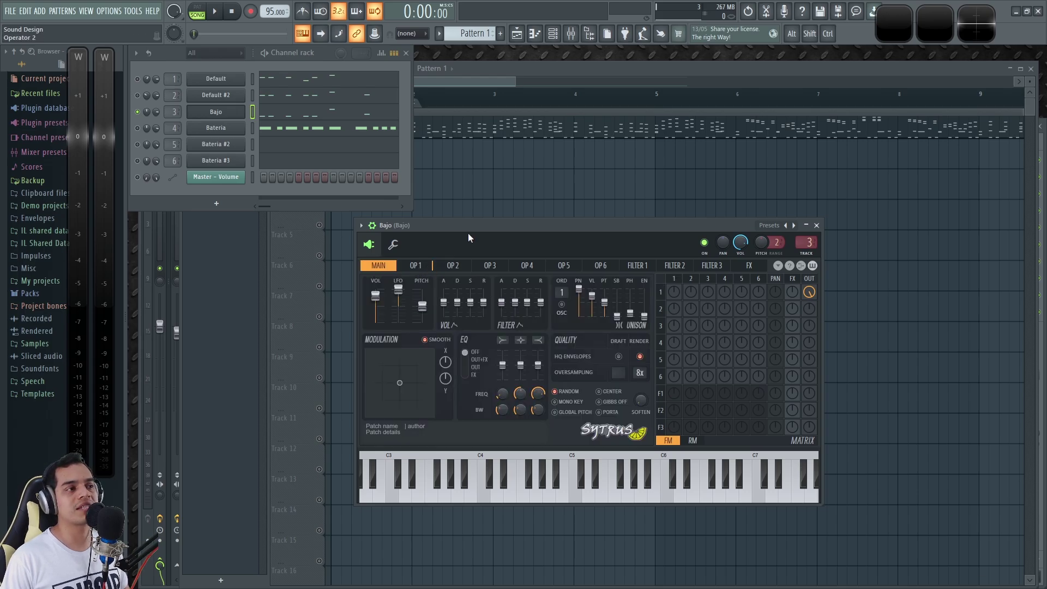
pyautogui.moveTo(472, 230); pyautogui.dragTo(474, 235)
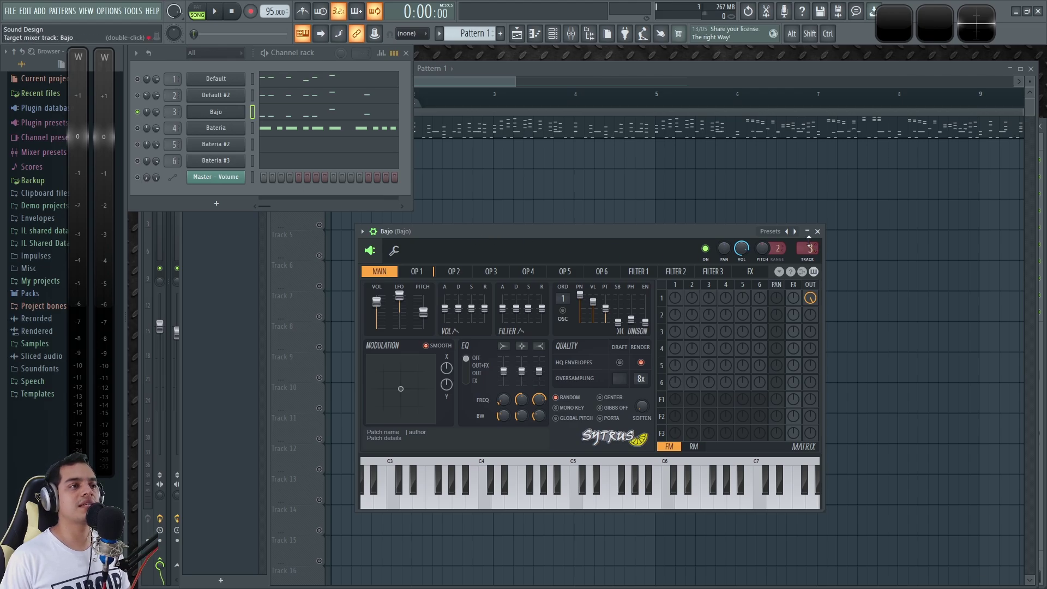
# Open the Effector in the first effect slot of the Bajo mixer track and move its window over the mixer's middle tracks.
pyautogui.press('F9')
pyautogui.click(214, 164)
pyautogui.click(202, 163)
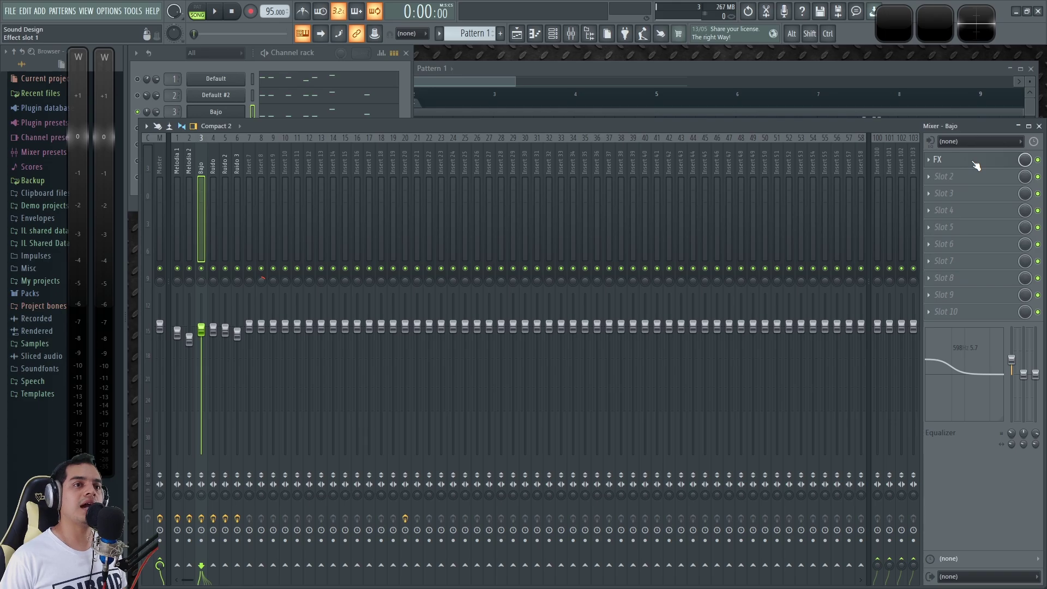
pyautogui.click(973, 163)
pyautogui.moveTo(553, 135); pyautogui.dragTo(620, 140)
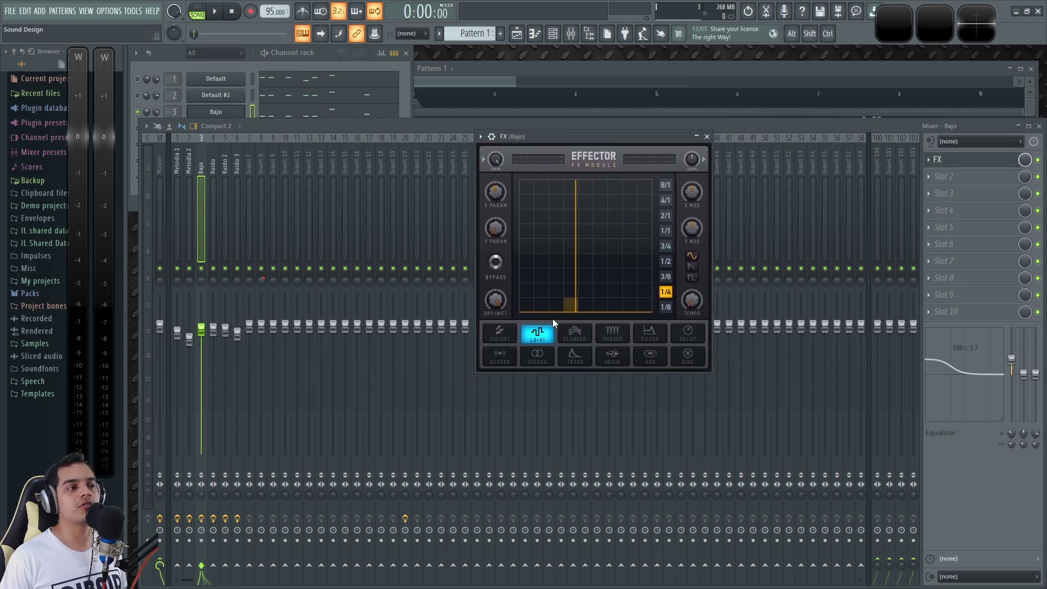
pyautogui.moveTo(610, 149); pyautogui.dragTo(609, 180)
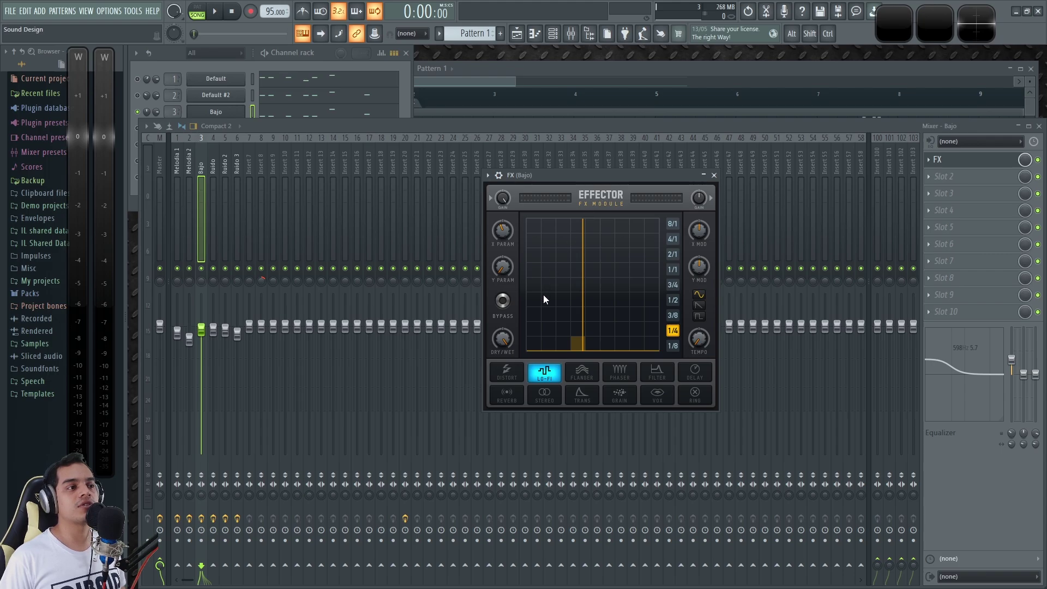
pyautogui.moveTo(612, 179); pyautogui.dragTo(470, 208)
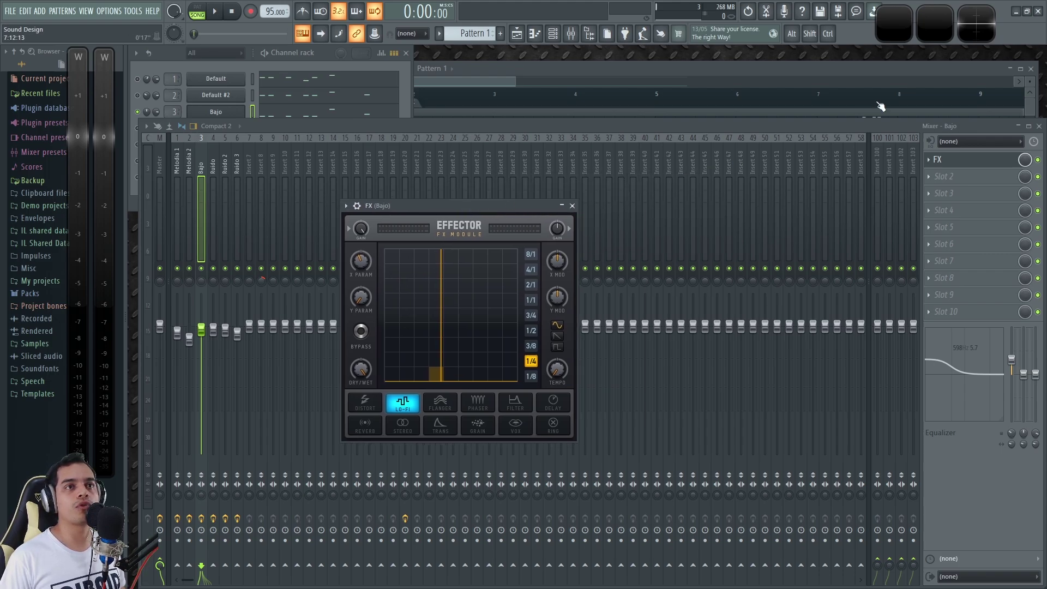
# Enlarge the Wave Candy oscilloscope and place it beside the Effector window over the mixer.
pyautogui.click(976, 23)
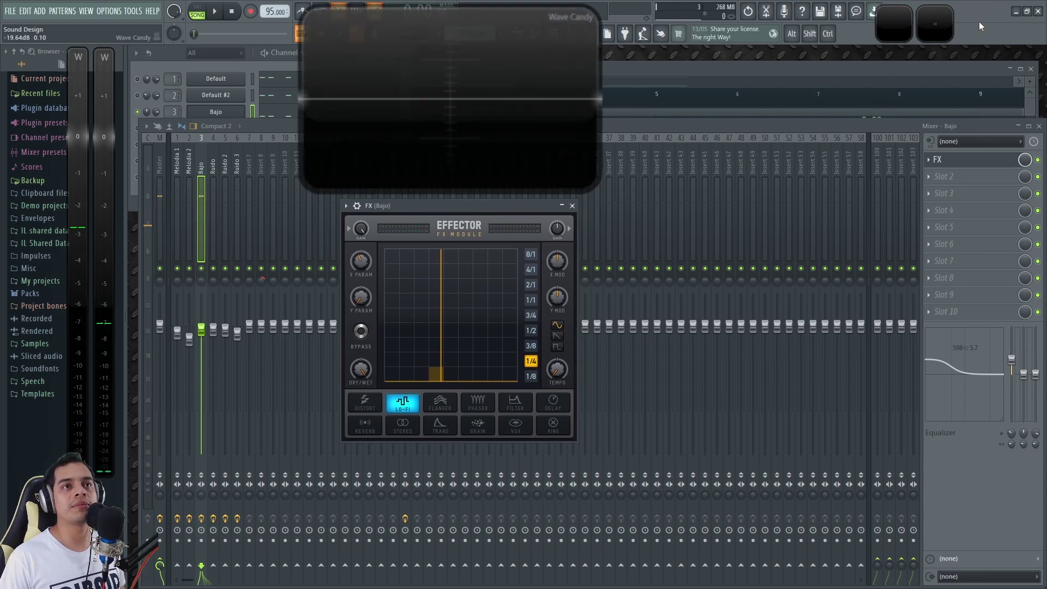
pyautogui.moveTo(489, 66); pyautogui.dragTo(781, 85)
pyautogui.moveTo(488, 205); pyautogui.dragTo(455, 188)
pyautogui.moveTo(698, 106); pyautogui.dragTo(682, 261)
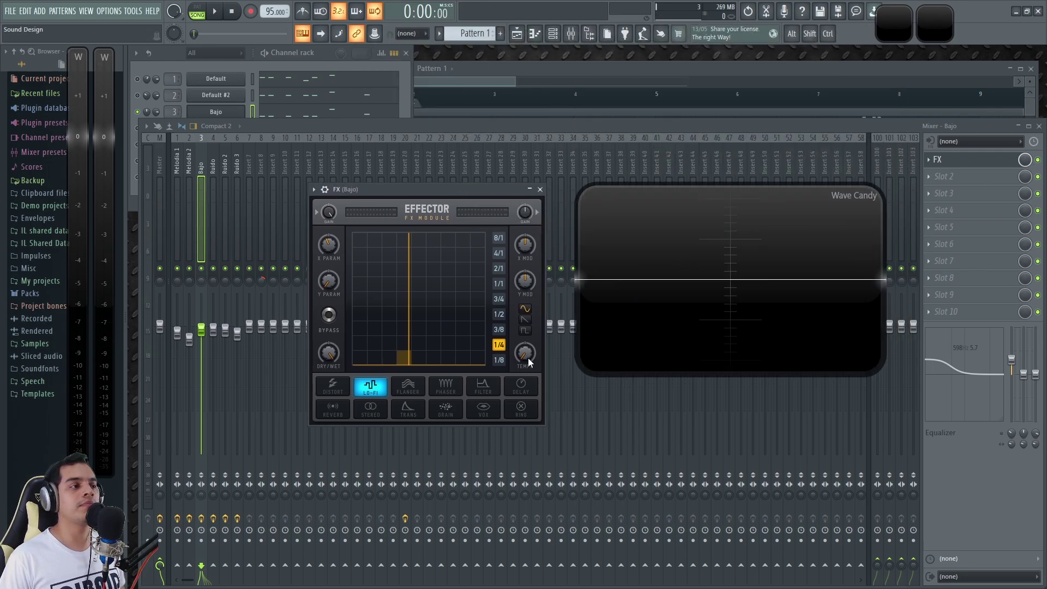
# Audition the Bajo's C4 note through Effector's Lo-Fi effect at full wet mix and watch its waveform on the oscilloscope.
pyautogui.moveTo(332, 347); pyautogui.dragTo(340, 372)
pyautogui.press('z')
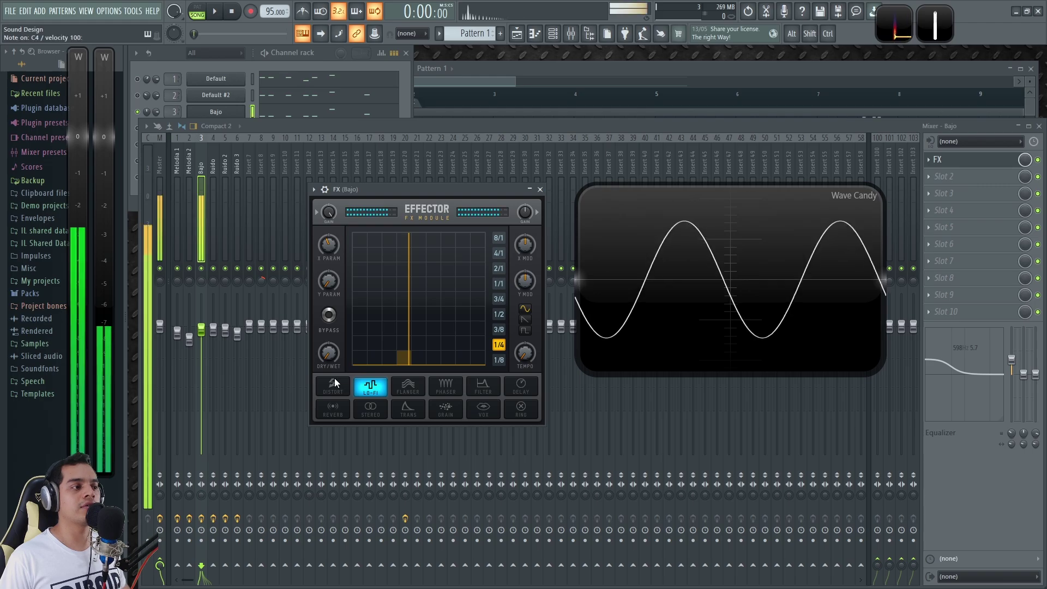
pyautogui.press('z')
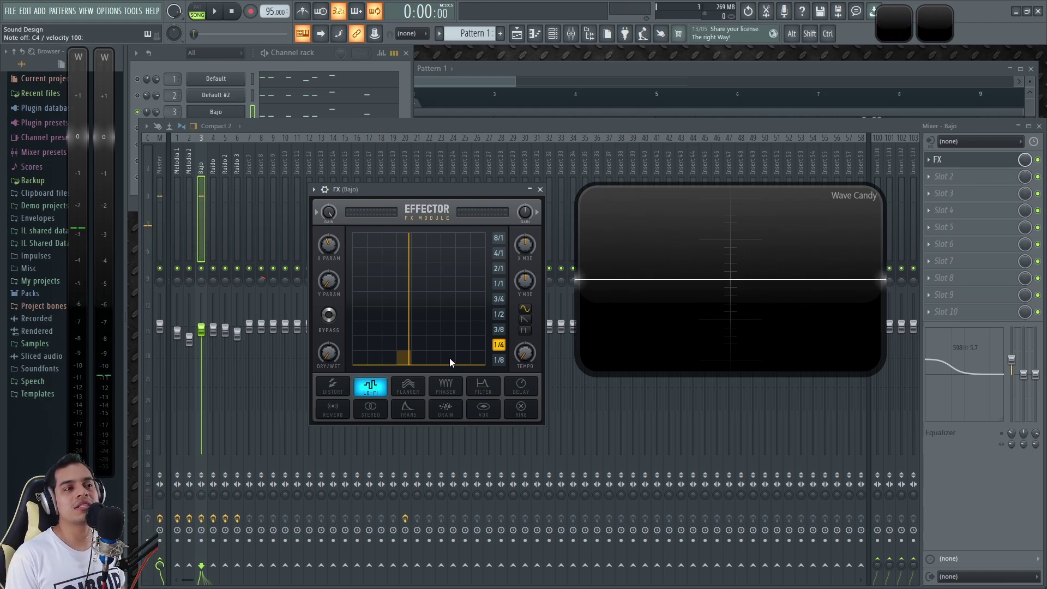
pyautogui.press('z')
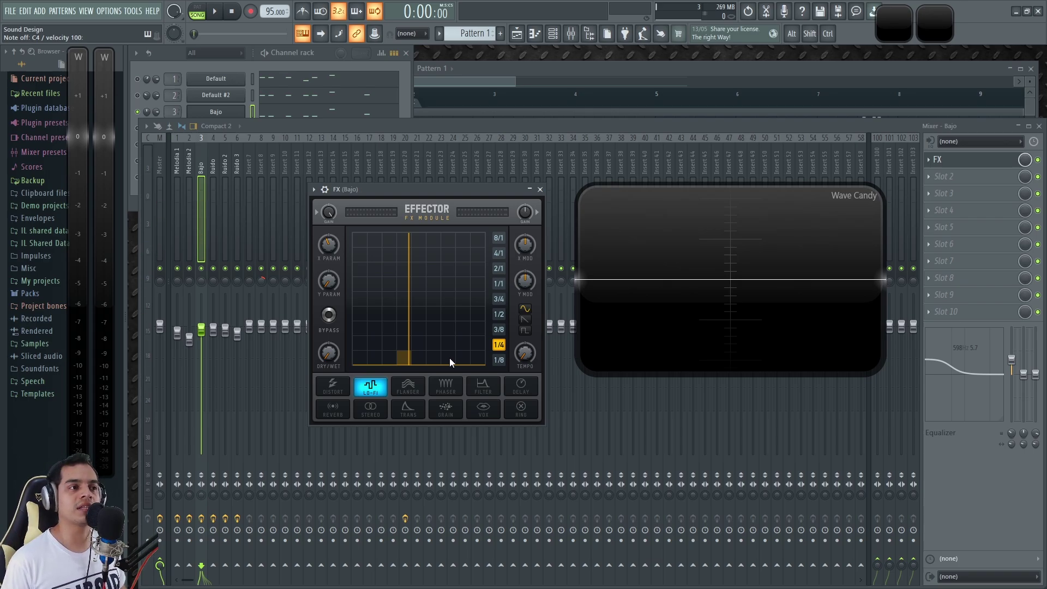
pyautogui.press('z')
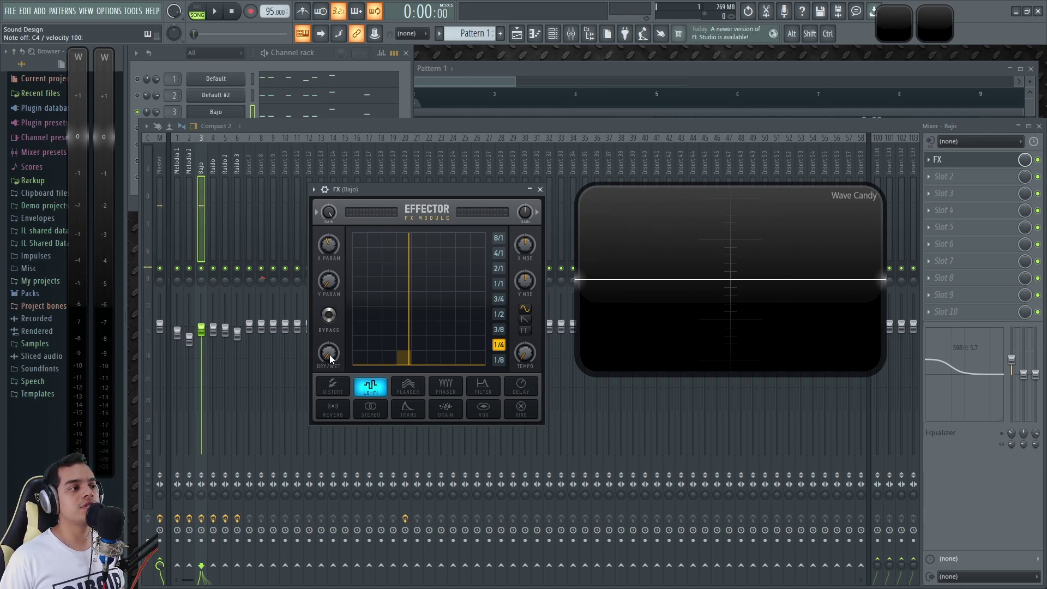
# Copy Effector's X Param value and try lower X Param settings while playing C4.
pyautogui.rightClick(328, 245)
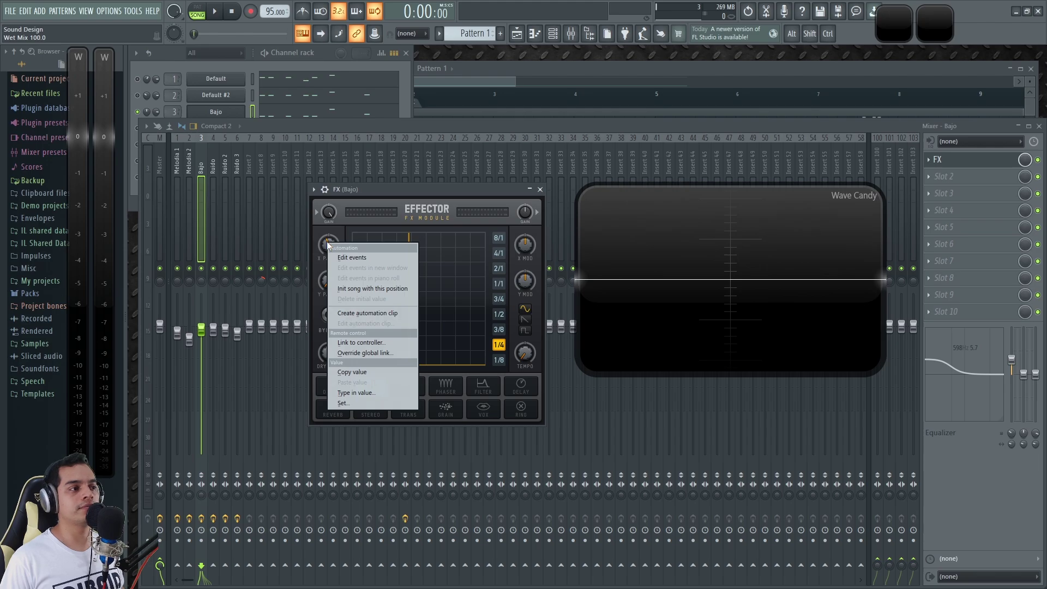
pyautogui.click(355, 372)
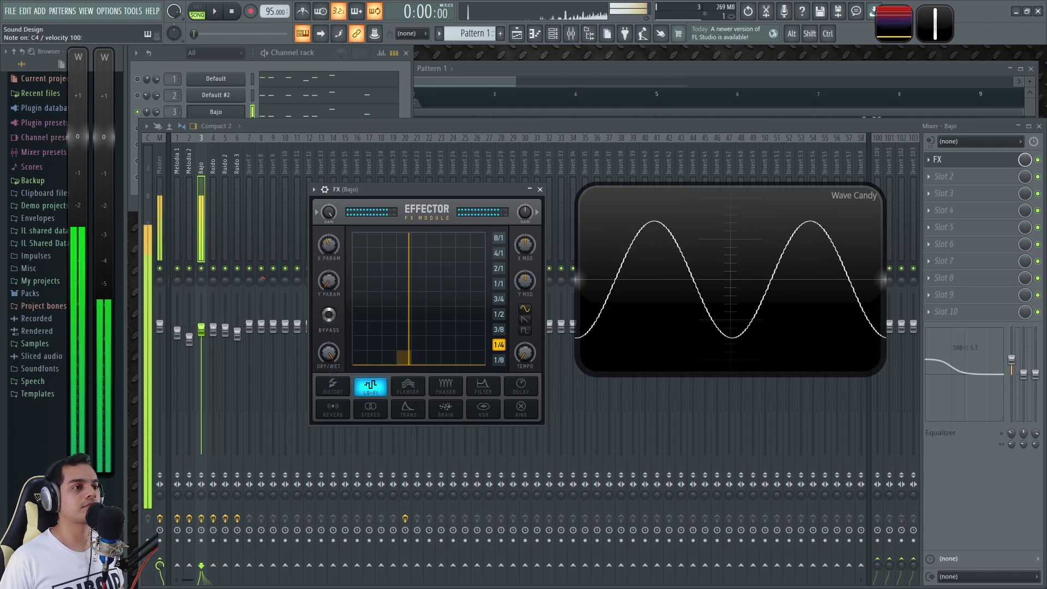
pyautogui.moveTo(328, 248)
pyautogui.mouseDown()
pyautogui.moveTo(329, 238)
pyautogui.moveTo(328, 250)
pyautogui.mouseUp()
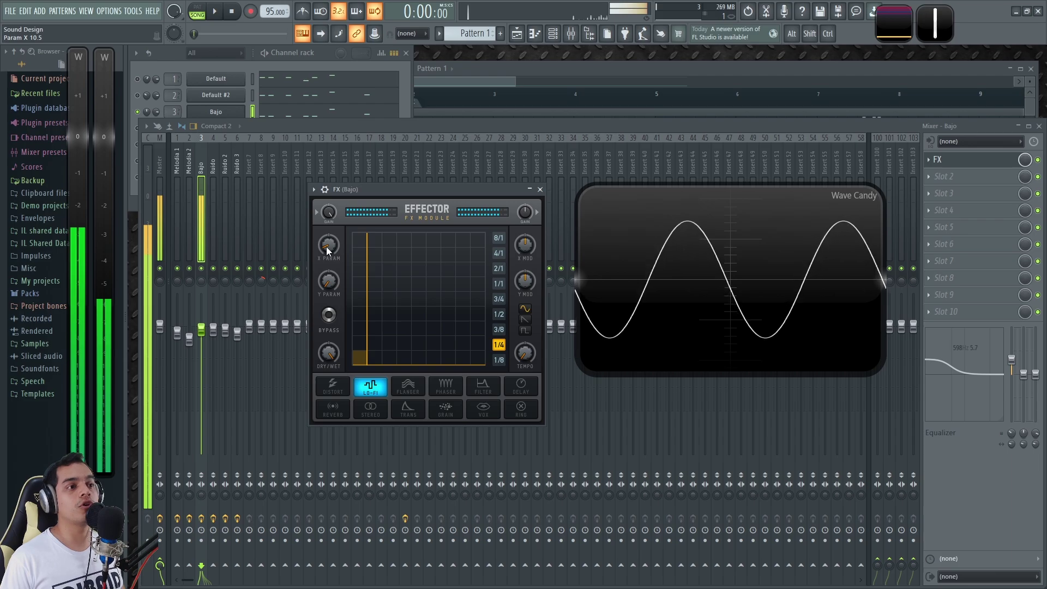
pyautogui.moveTo(328, 249); pyautogui.dragTo(327, 250)
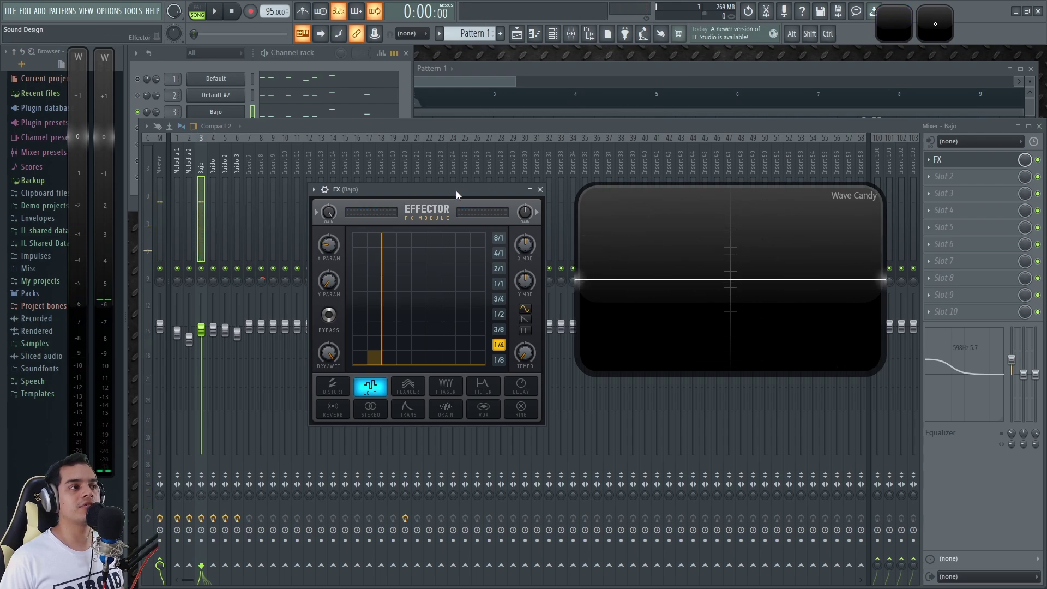
# Shift the Effector window away from the oscilloscope, raise X Param to about 38.5 or slightly more, and audition C4.
pyautogui.moveTo(457, 194); pyautogui.dragTo(413, 191)
pyautogui.moveTo(285, 245); pyautogui.dragTo(285, 235)
pyautogui.scroll(2, 283, 241)
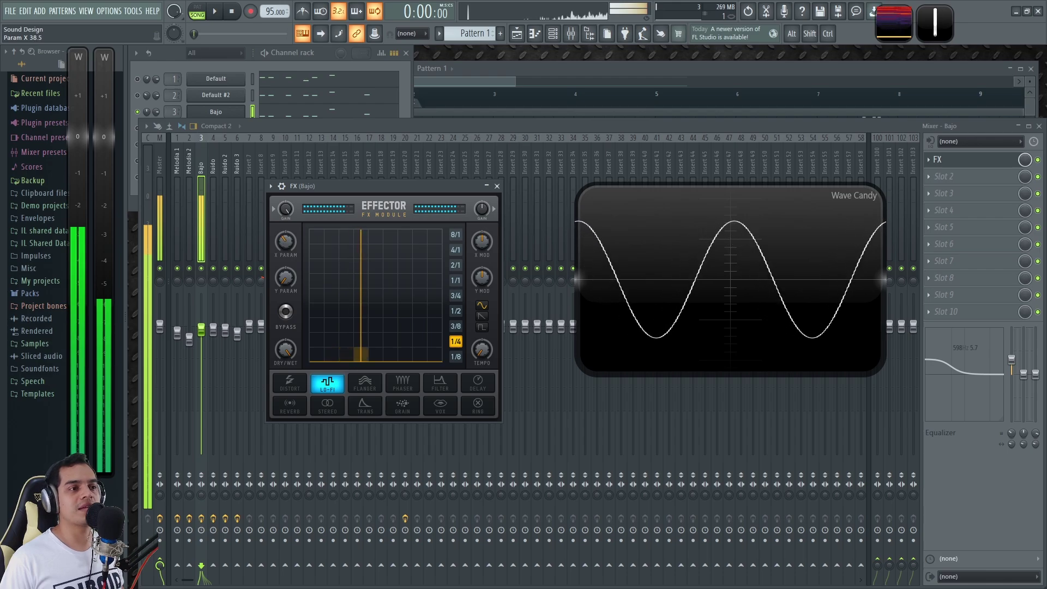
pyautogui.press('z')
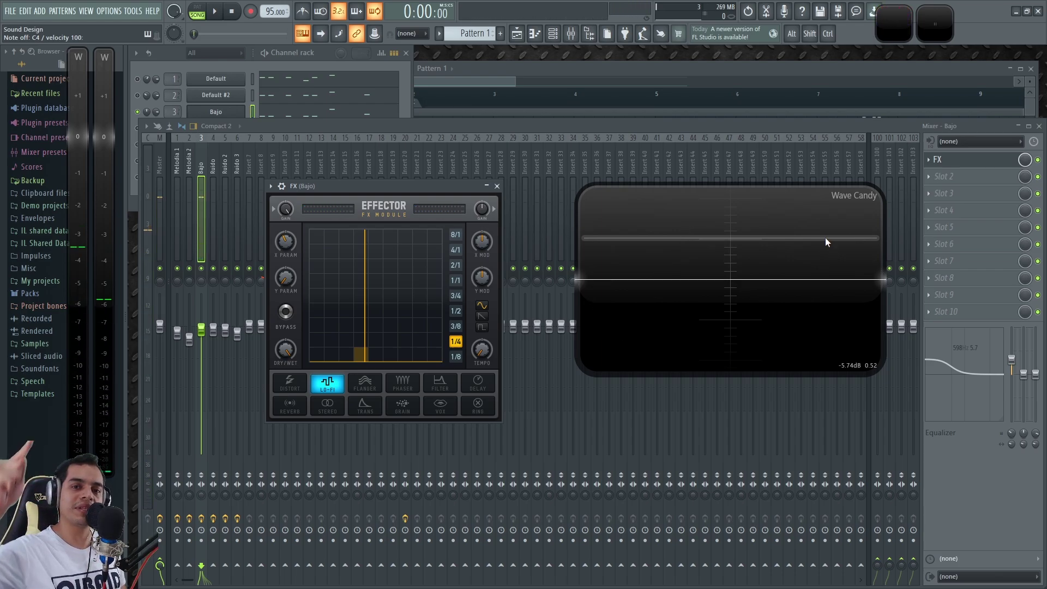
pyautogui.press('z')
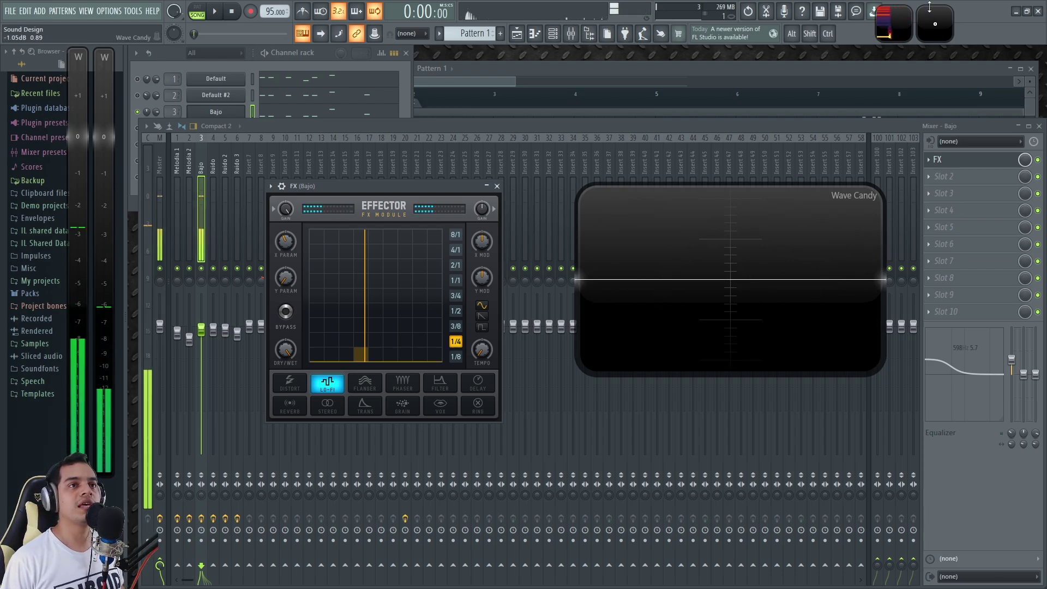
# Enlarge the Wave Candy spectrum display and arrange it beside the Effector and oscilloscope windows without overlap.
pyautogui.doubleClick(895, 22)
pyautogui.moveTo(659, 236); pyautogui.dragTo(597, 284)
pyautogui.moveTo(378, 188); pyautogui.dragTo(290, 192)
pyautogui.moveTo(607, 282); pyautogui.dragTo(528, 285)
pyautogui.moveTo(839, 346)
pyautogui.mouseDown()
pyautogui.moveTo(879, 271)
pyautogui.moveTo(893, 271)
pyautogui.mouseUp()
pyautogui.press('z')
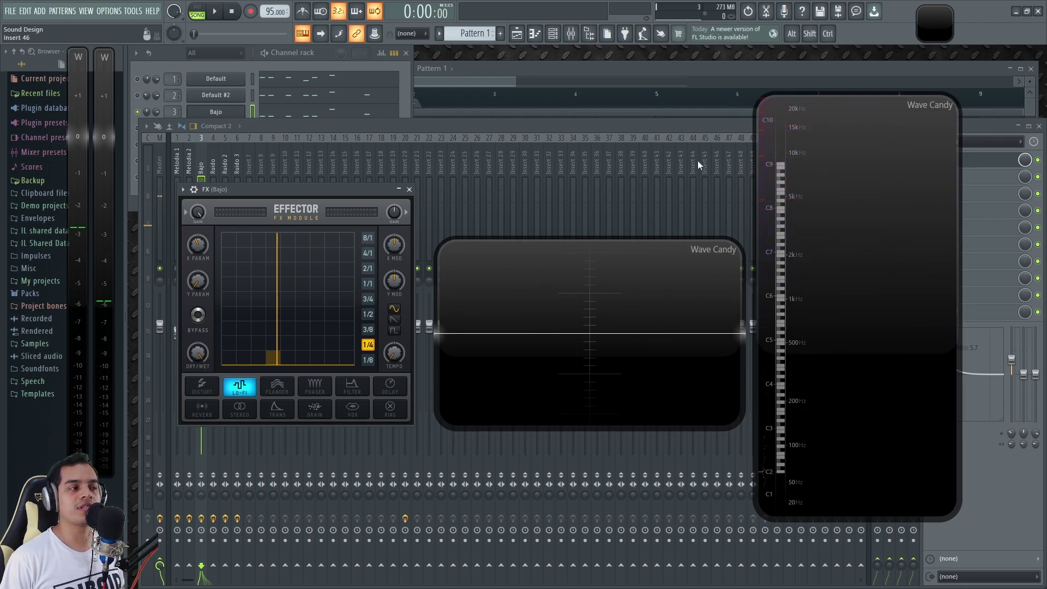
# Raise Effector's X Param in stages past its midpoint while playing low and high Bajo notes to compare waveform and harmonics.
pyautogui.press('z')
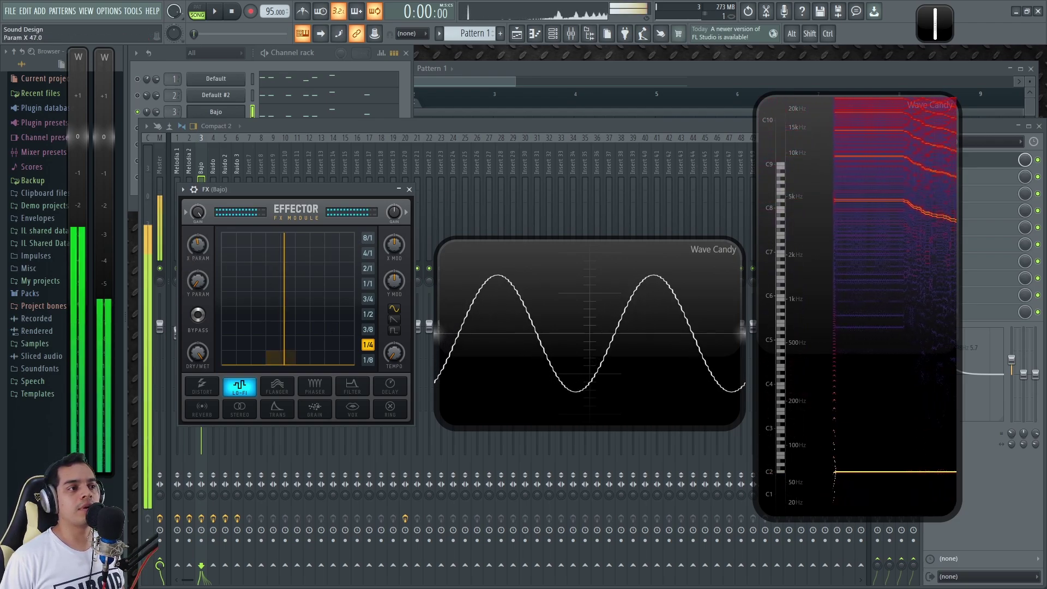
pyautogui.moveTo(196, 252); pyautogui.dragTo(196, 246)
pyautogui.press('q')
pyautogui.press('z')
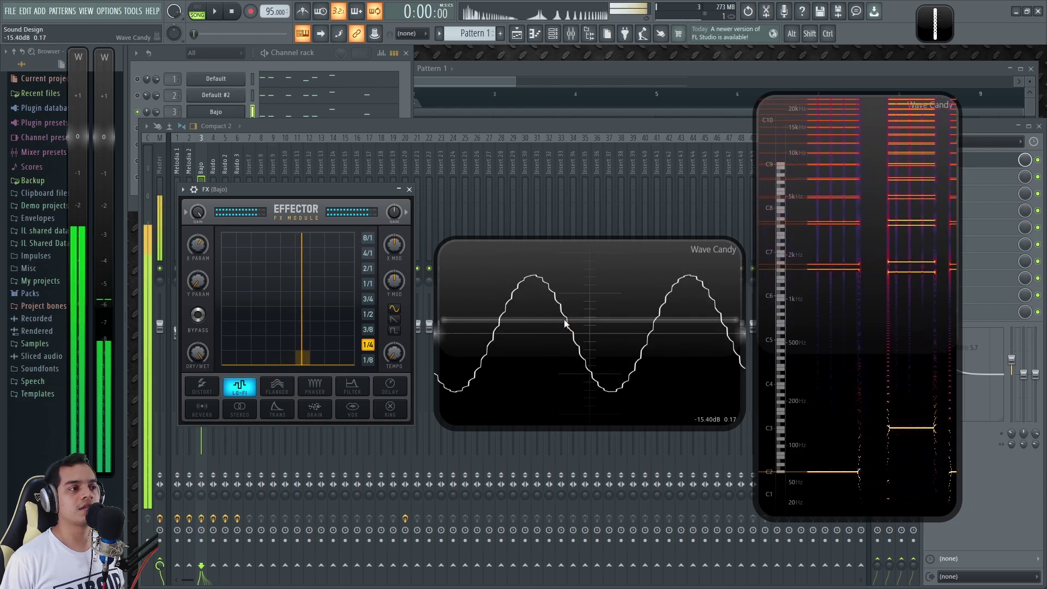
pyautogui.press('x')
pyautogui.press('z')
pyautogui.moveTo(202, 258); pyautogui.dragTo(200, 254)
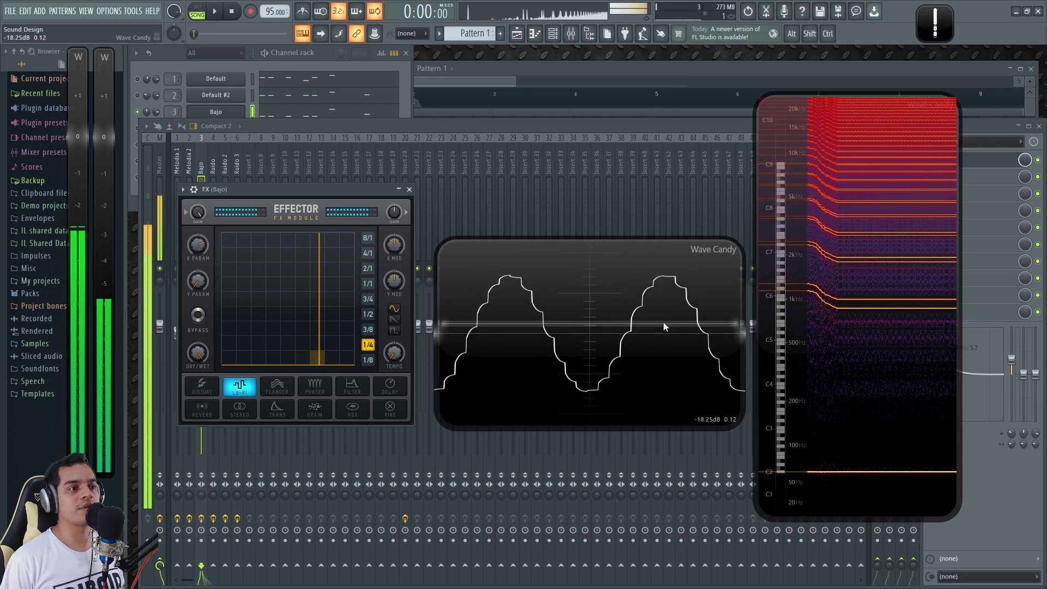
# Raise Effector's X Param to its maximum while repeatedly auditioning C4.
pyautogui.press('z')
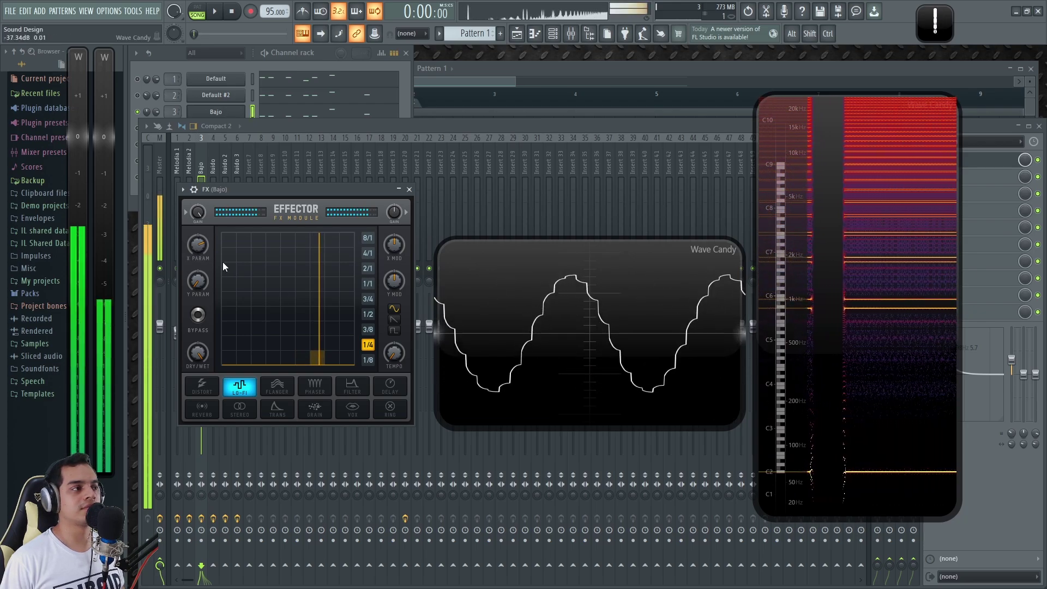
pyautogui.press('z')
pyautogui.moveTo(201, 254); pyautogui.dragTo(199, 245)
pyautogui.press('z')
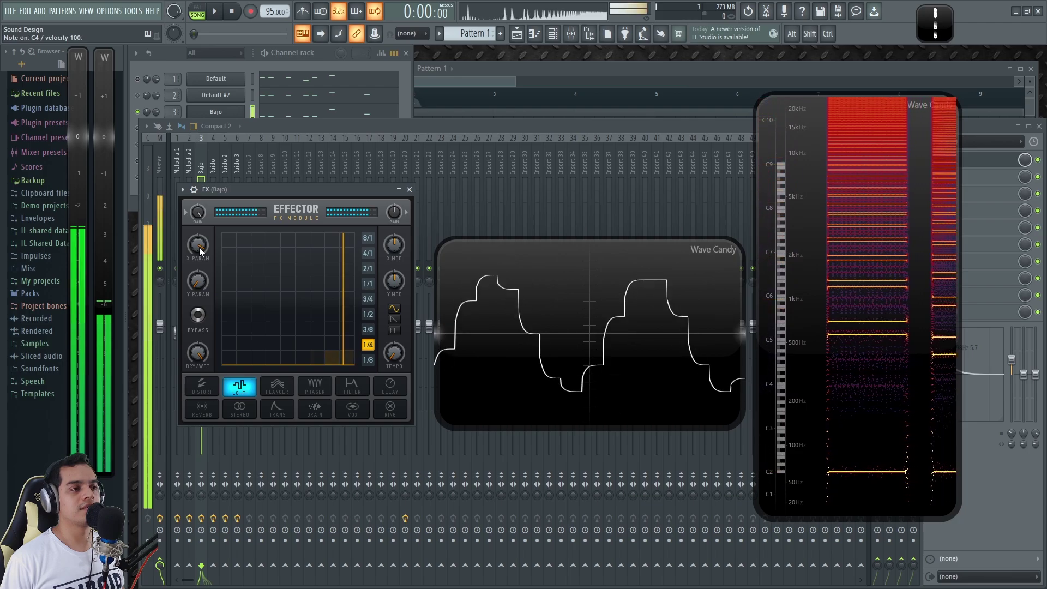
pyautogui.press('z')
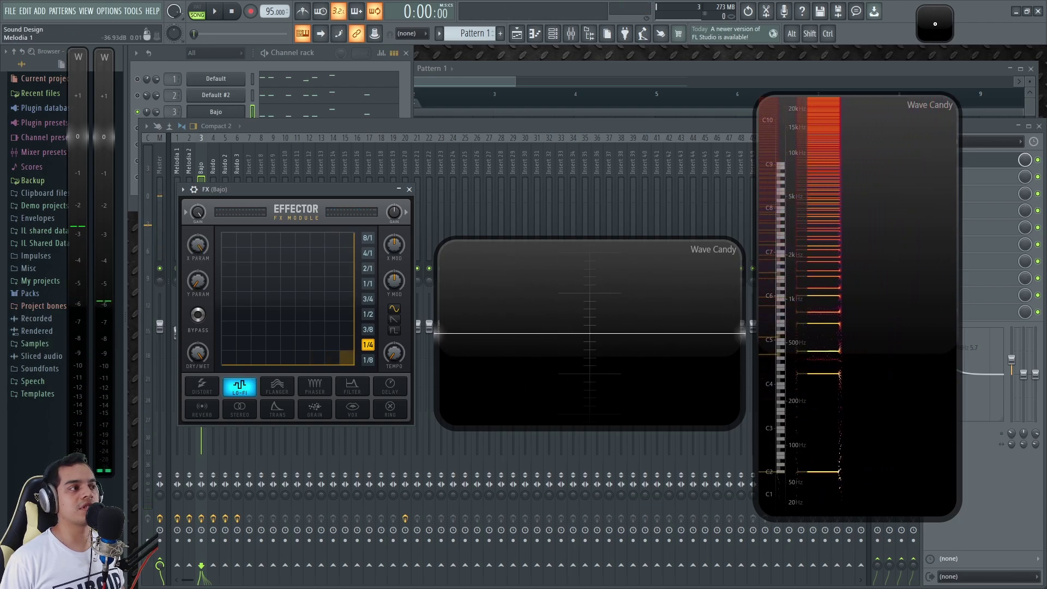
pyautogui.press('z')
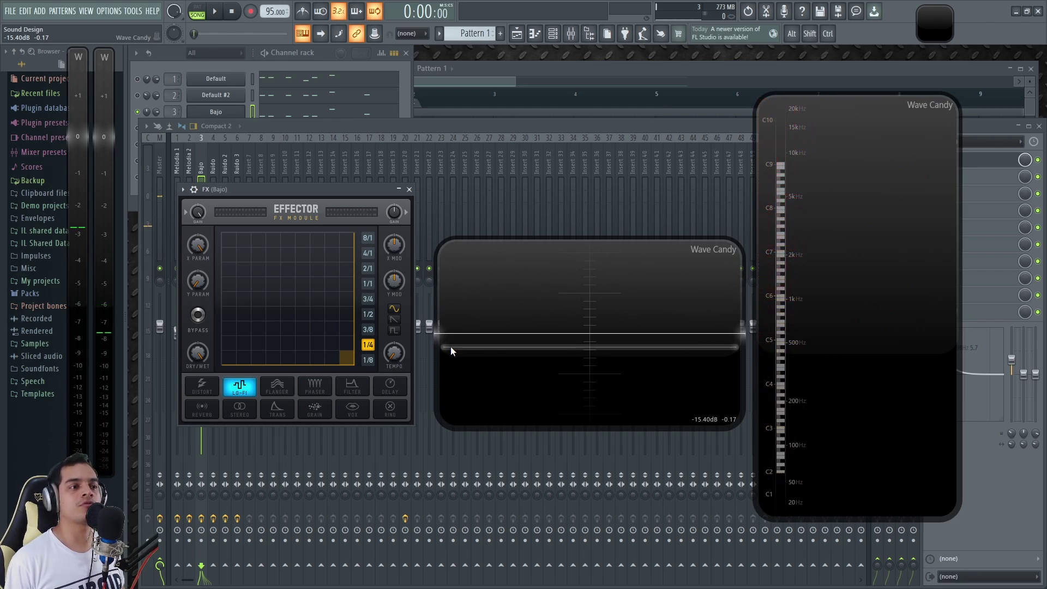
pyautogui.press('z')
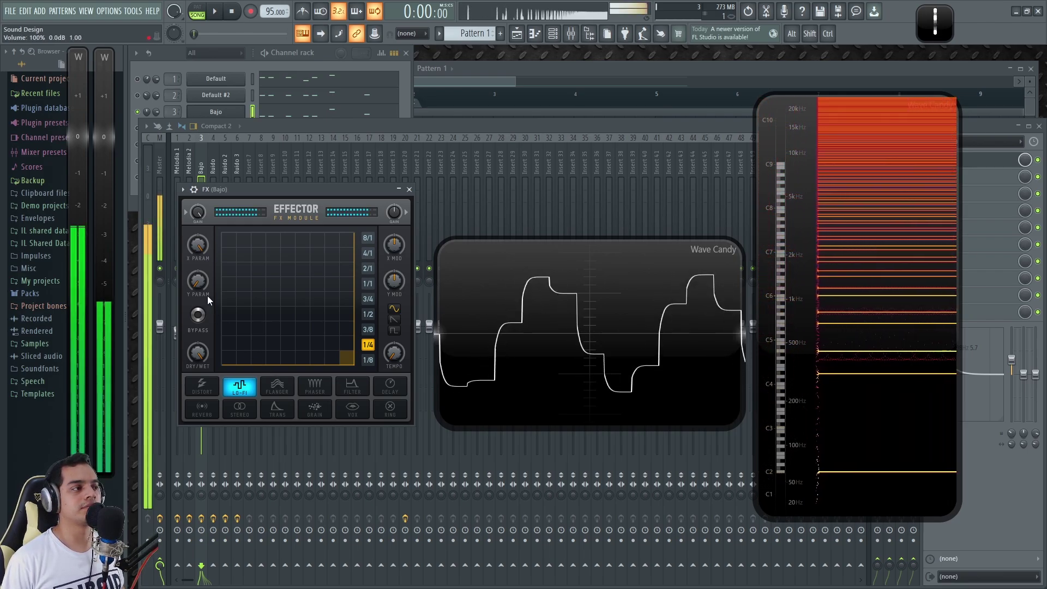
# Sweep X Param down, restore it by pasting the copied 42% value, and reposition the Effector window slightly.
pyautogui.moveTo(198, 244); pyautogui.dragTo(197, 288)
pyautogui.rightClick(198, 247)
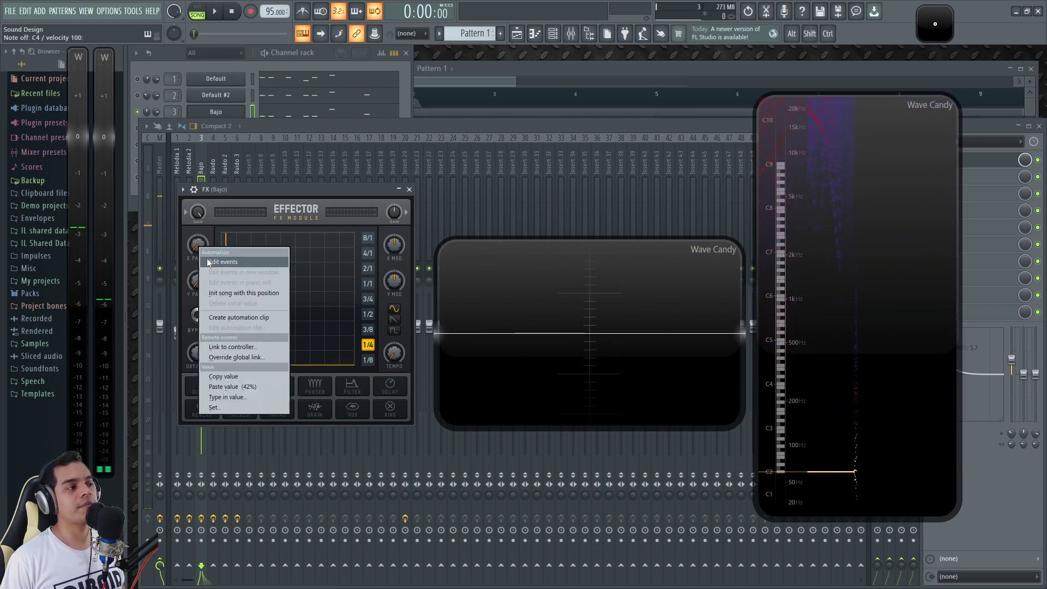
pyautogui.click(263, 387)
pyautogui.moveTo(349, 192); pyautogui.dragTo(359, 200)
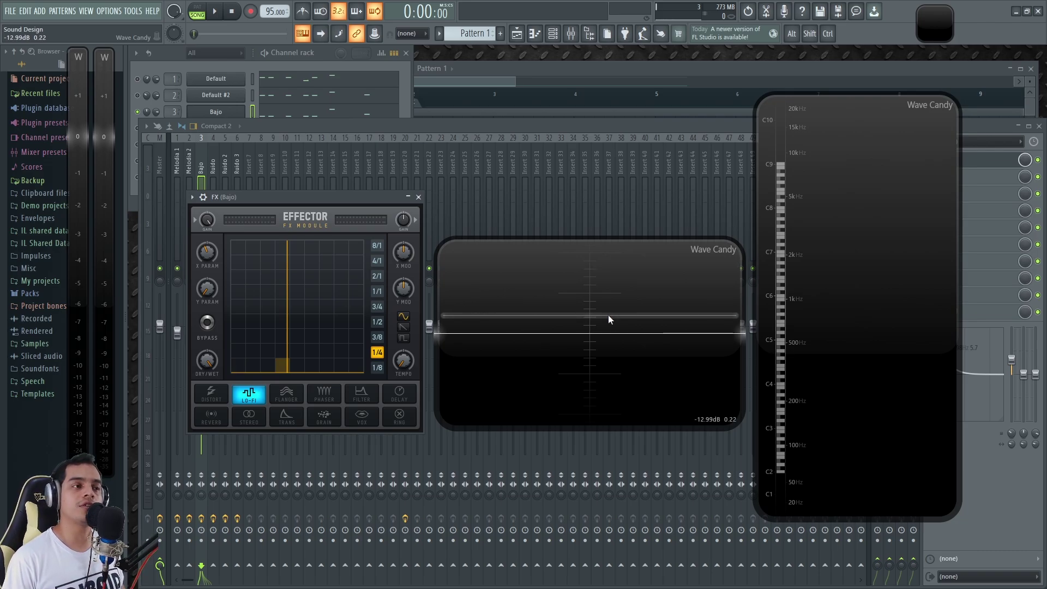
# Audition the Bajo at C4 and an octave higher with the 42% X Param setting, nudging the Effector window aside.
pyautogui.press('z')
pyautogui.press('q')
pyautogui.press('z')
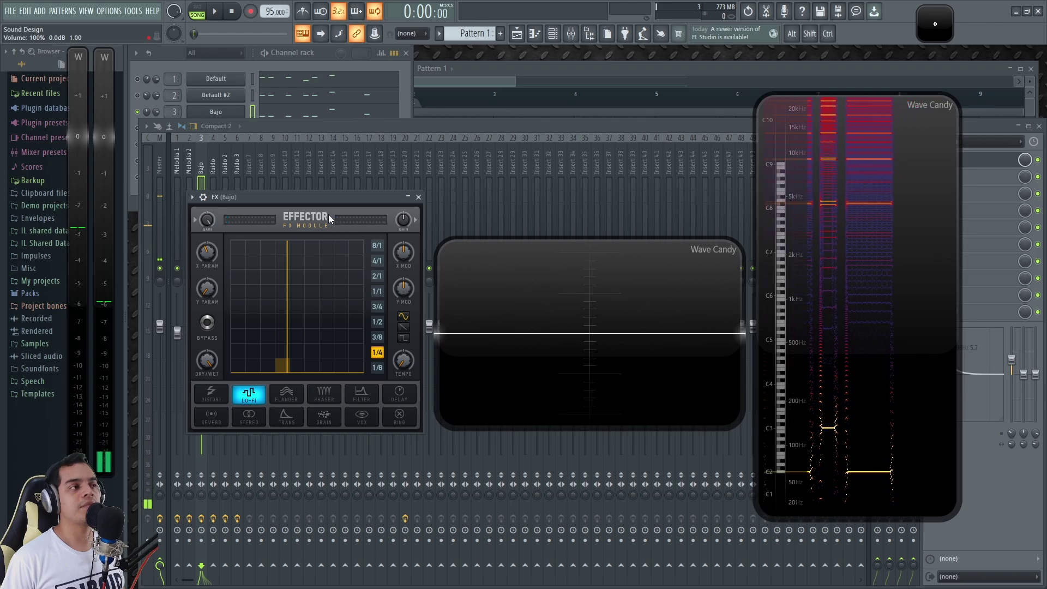
pyautogui.moveTo(333, 197); pyautogui.dragTo(340, 190)
pyautogui.press('z')
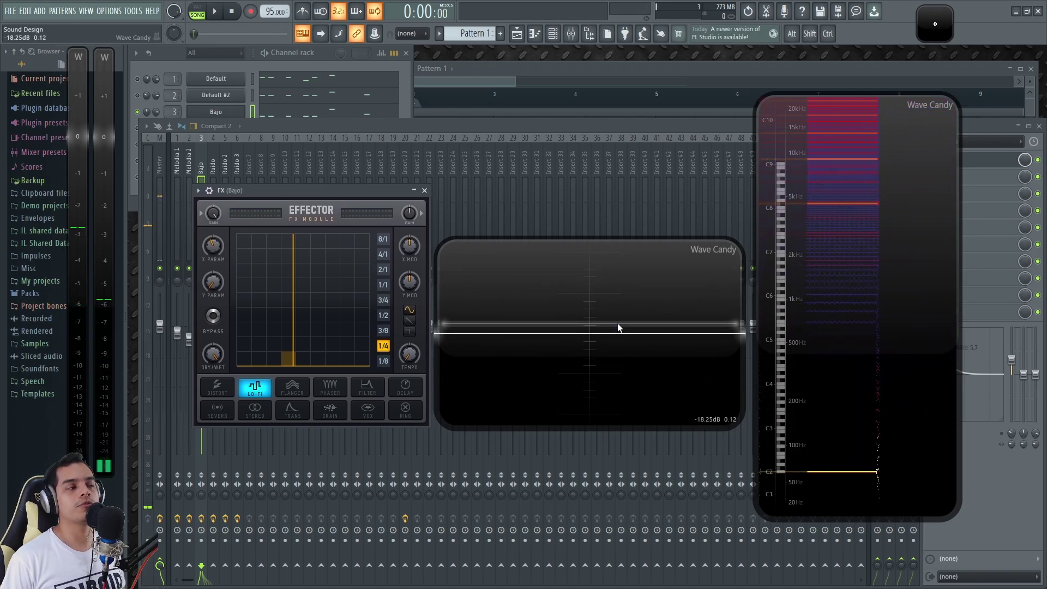
# Shrink the Wave Candy oscilloscope back to its small display and close the Effector window.
pyautogui.doubleClick(618, 327)
pyautogui.moveTo(380, 191); pyautogui.dragTo(587, 180)
pyautogui.click(630, 179)
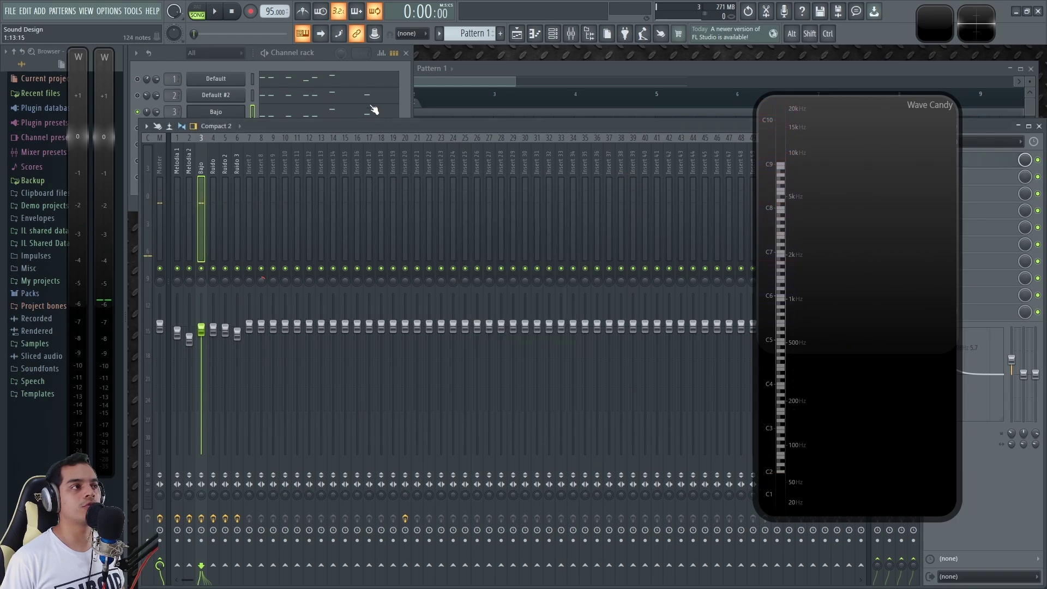
# Bring the playlist to the front and play the soloed Bajo from just before bar 2.
pyautogui.click(470, 71)
pyautogui.scroll(-1, 427, 114)
pyautogui.click(398, 94)
pyautogui.press('space')
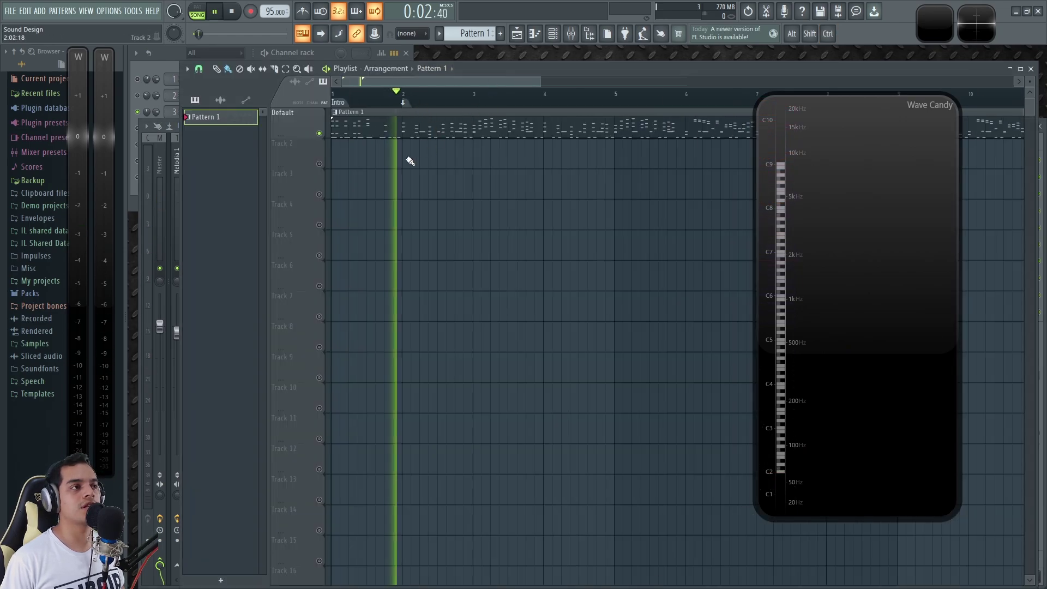
pyautogui.scroll(4, 381, 150)
# Open the Bajo channel's piano roll, zoom in on its notes around bars 4 to 6, and shrink the spectrum display.
pyautogui.click(320, 53)
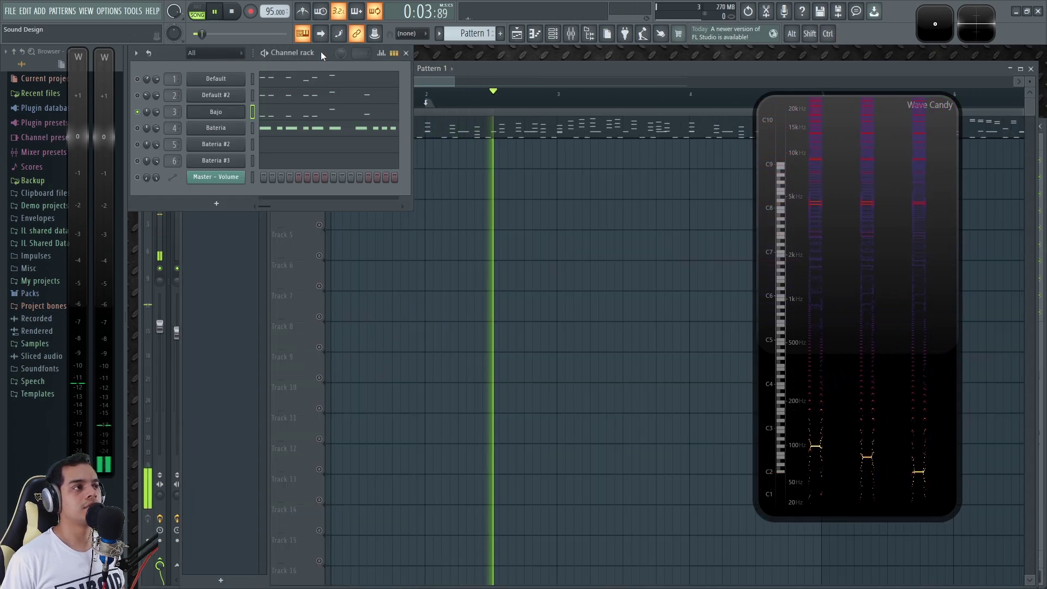
pyautogui.click(347, 112)
pyautogui.scroll(-3, 383, 253)
pyautogui.scroll(3, 528, 311)
pyautogui.scroll(5, 416, 329)
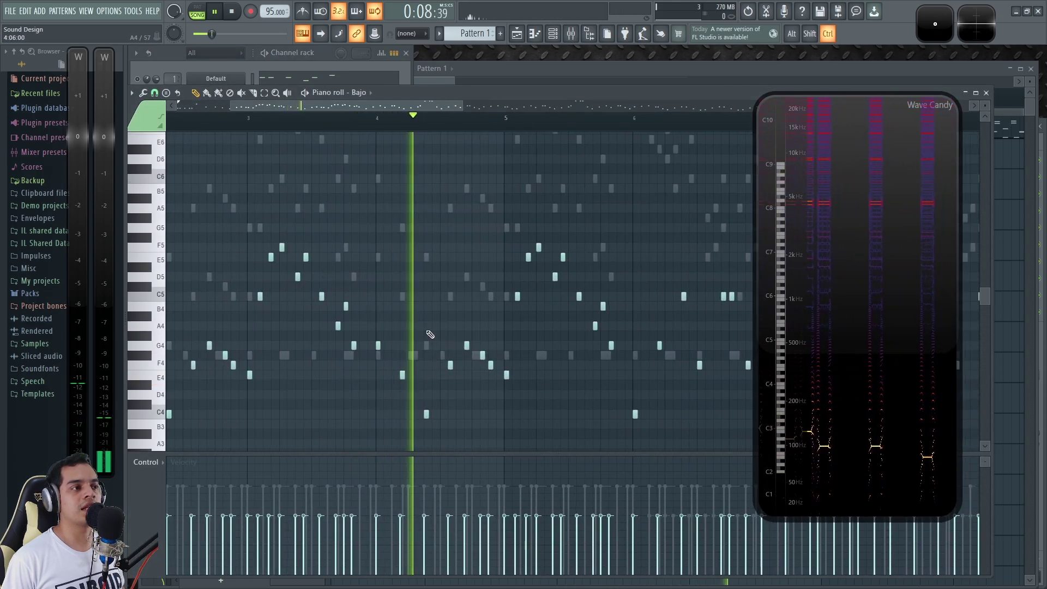
pyautogui.scroll(-1, 472, 345)
pyautogui.click(824, 304)
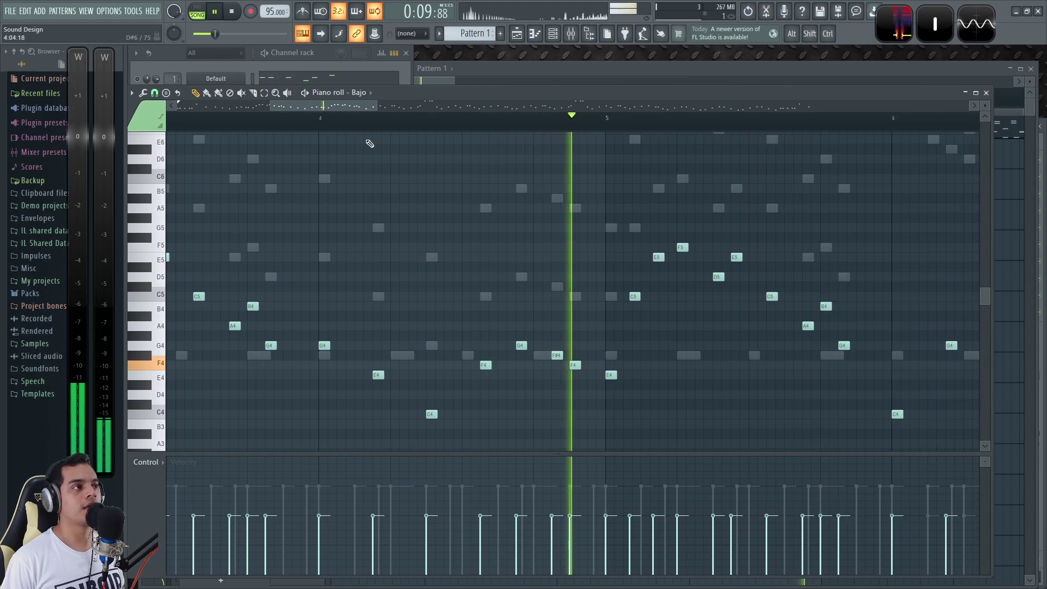
# Open the Bajo channel's Sytrus window, stop playback, and show operator 1's volume envelope.
pyautogui.click(326, 52)
pyautogui.click(215, 111)
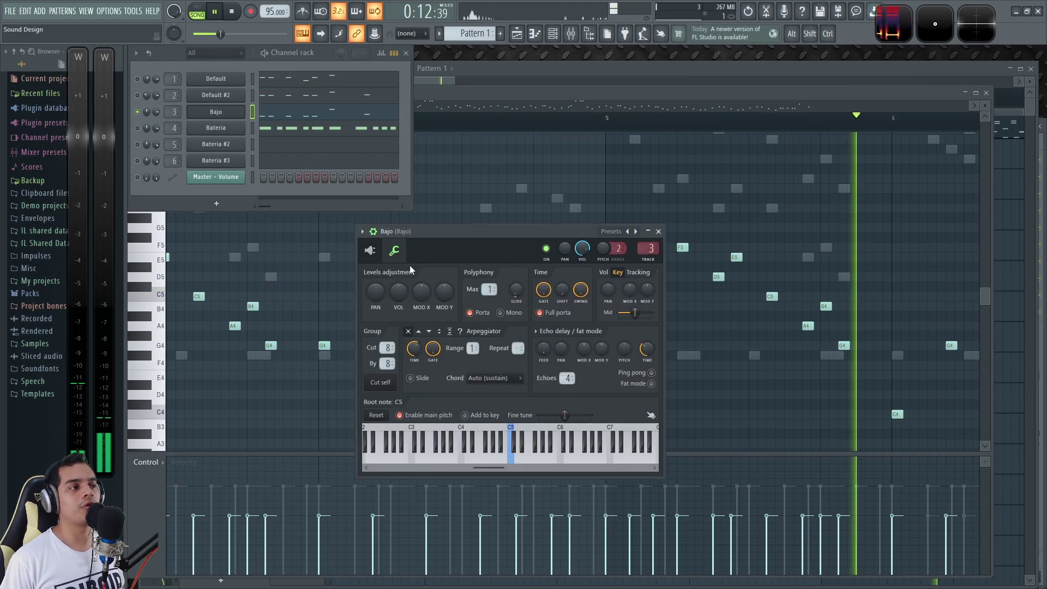
pyautogui.press('space')
pyautogui.click(414, 271)
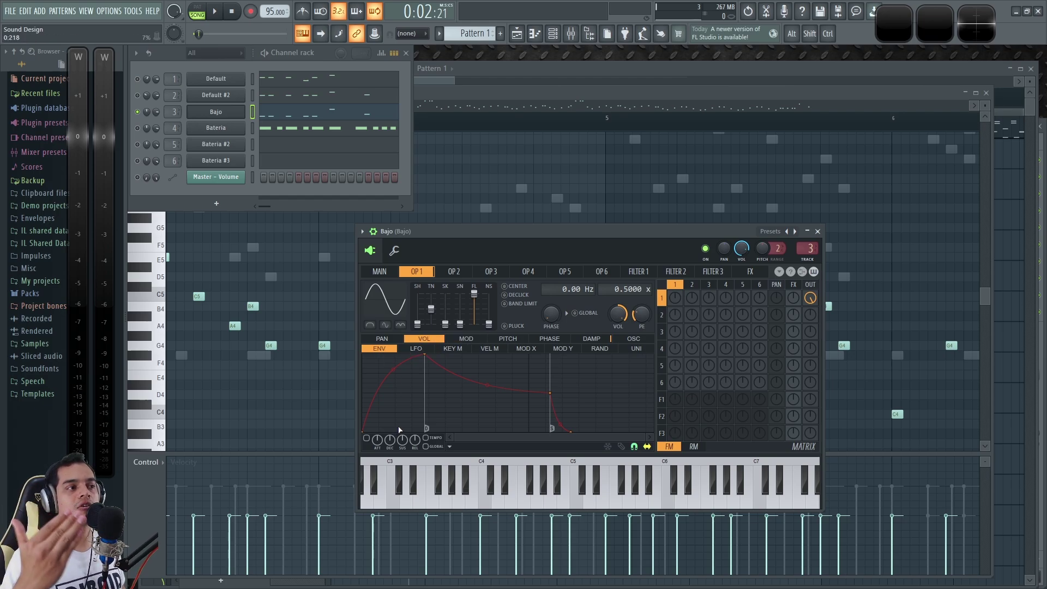
# Enable operator 1's volume envelope and shape it with a gradual attack and full sustain level while playing test notes.
pyautogui.press('x')
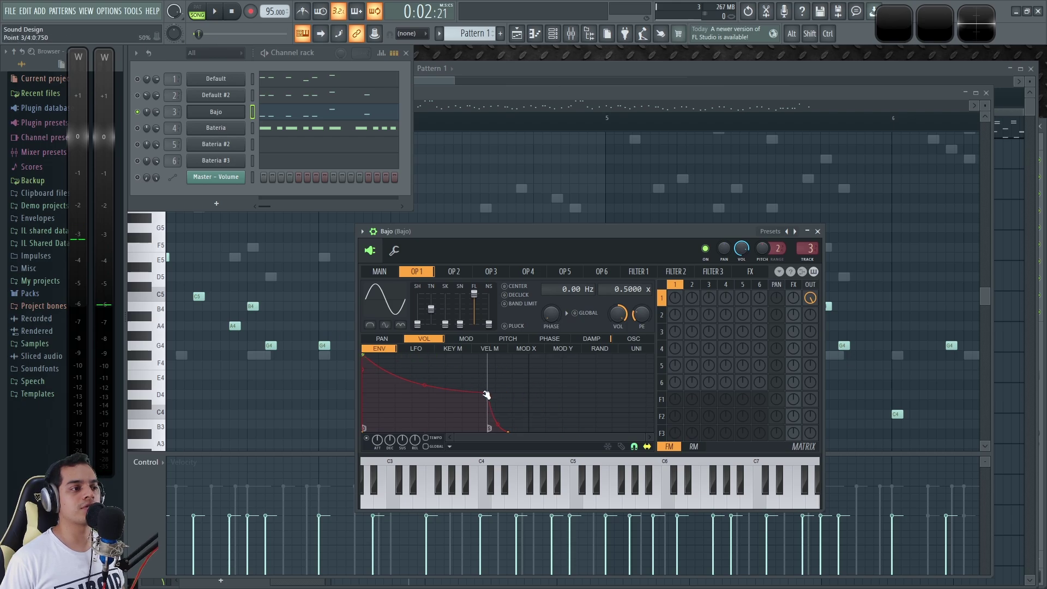
pyautogui.moveTo(416, 432)
pyautogui.mouseDown()
pyautogui.moveTo(397, 429)
pyautogui.moveTo(429, 433)
pyautogui.mouseUp()
pyautogui.press('x')
pyautogui.press('x')
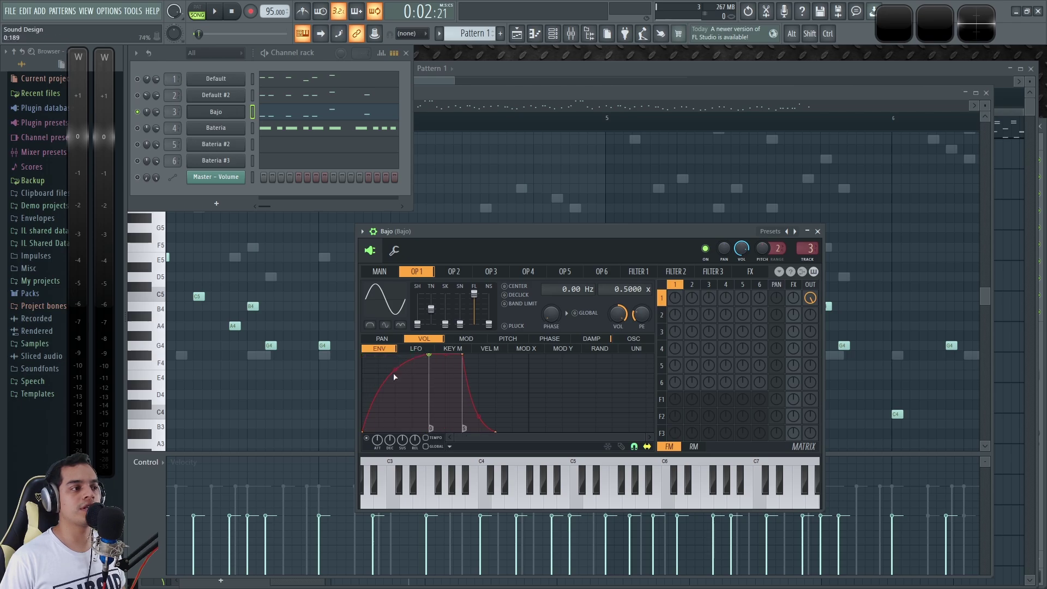
# Straighten the attack curve of operator 1's volume envelope and audition several notes.
pyautogui.press('x')
pyautogui.press('n')
pyautogui.press('e')
pyautogui.press('v')
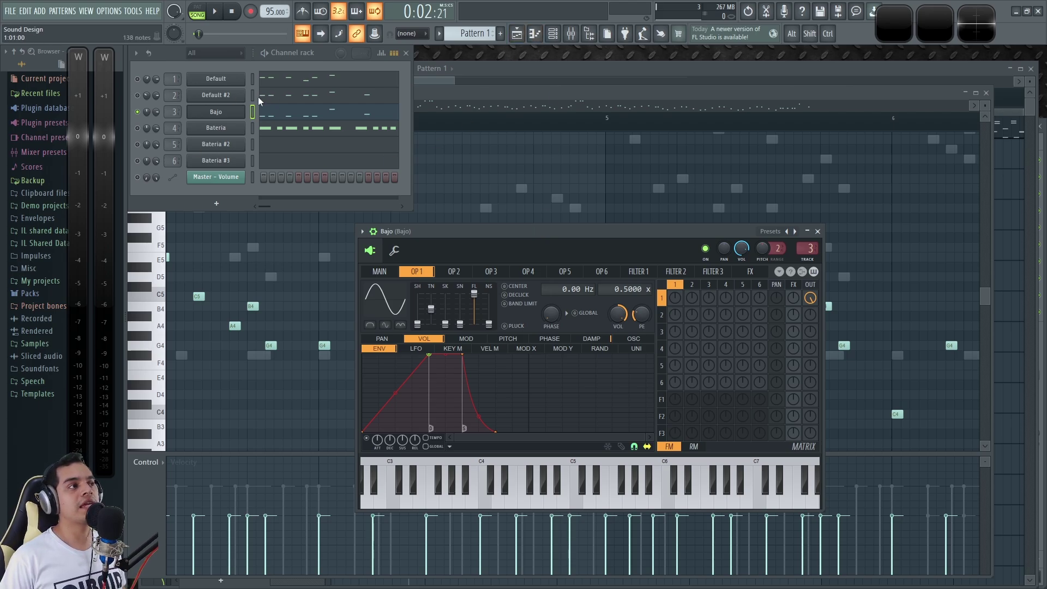
# Solo the first Default channel, open its Sytrus window at operator 1, and close the Bajo's Sytrus window.
pyautogui.click(252, 78)
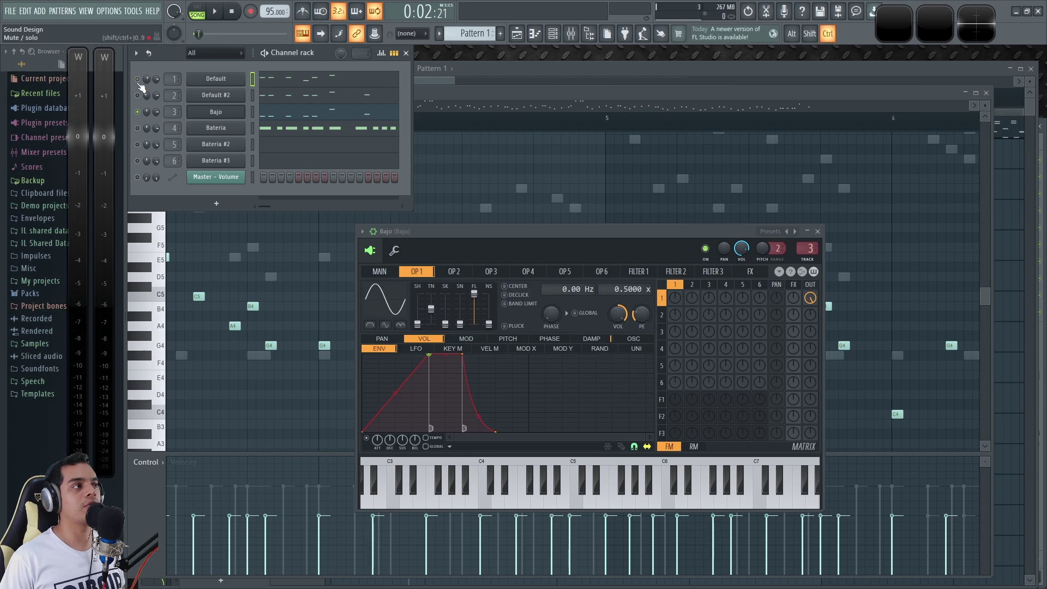
pyautogui.press('space')
pyautogui.click(225, 81)
pyautogui.moveTo(308, 206); pyautogui.dragTo(408, 198)
pyautogui.click(336, 231)
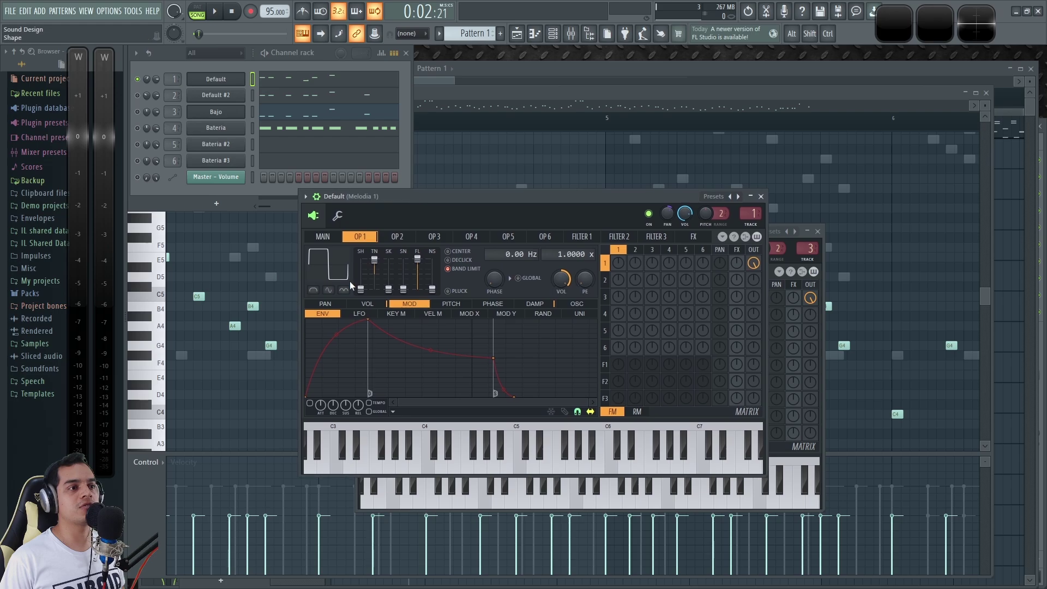
pyautogui.click(818, 231)
# Open the Effector on the Melodia 1 mixer track and audition a note while toggling the effect's bypass.
pyautogui.press('F9')
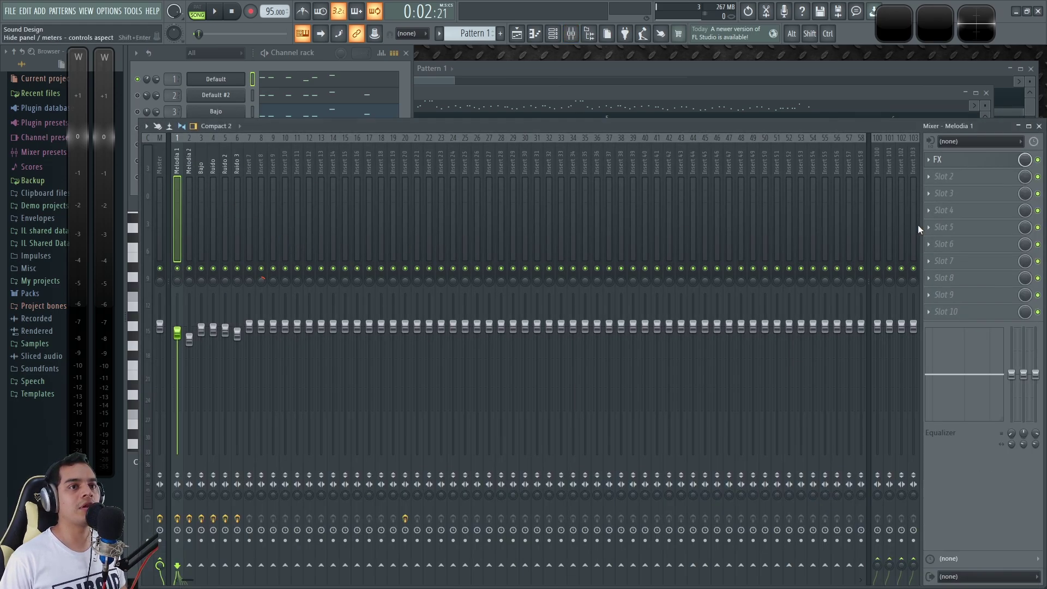
pyautogui.click(948, 163)
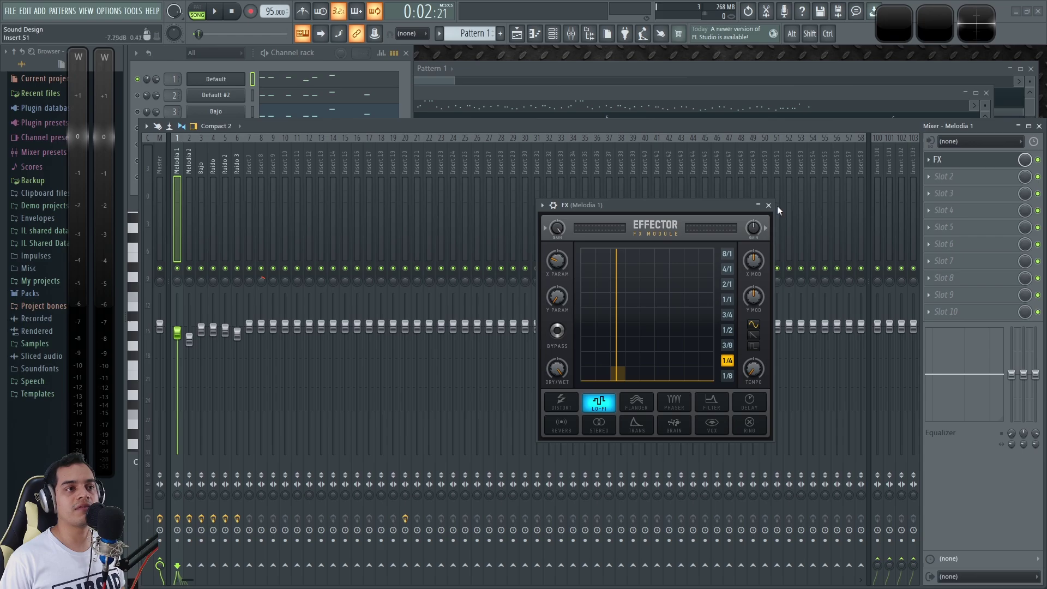
pyautogui.press('z')
pyautogui.click(1038, 160)
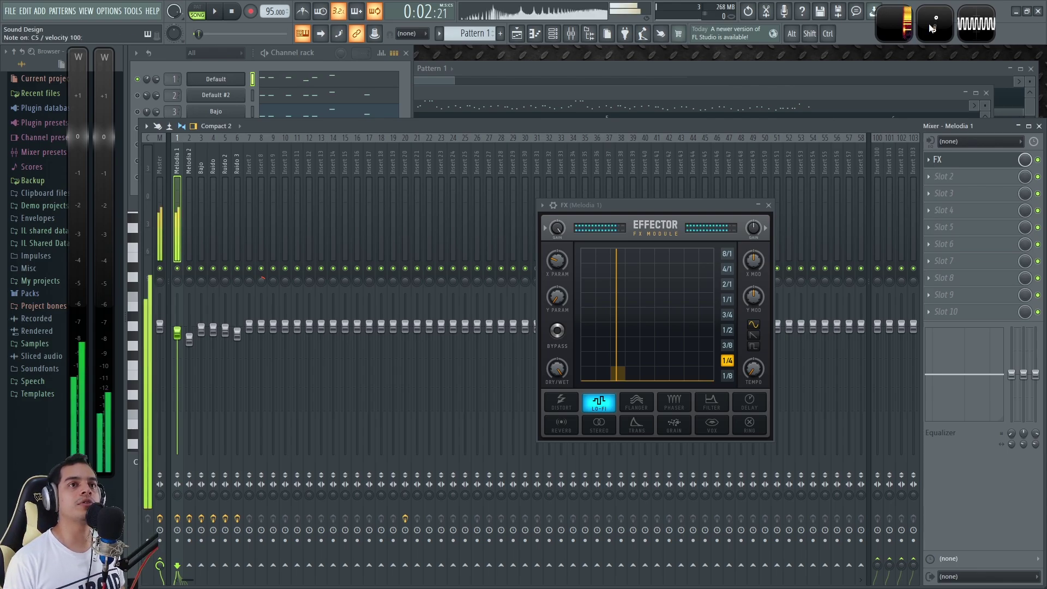
# Enlarge the spectrum display and compare a held note while varying the Melodia 1 Effector's dry/wet mix, closing the Effector when finished.
pyautogui.click(905, 25)
pyautogui.moveTo(630, 205); pyautogui.dragTo(419, 212)
pyautogui.press('z')
pyautogui.moveTo(869, 225); pyautogui.dragTo(738, 221)
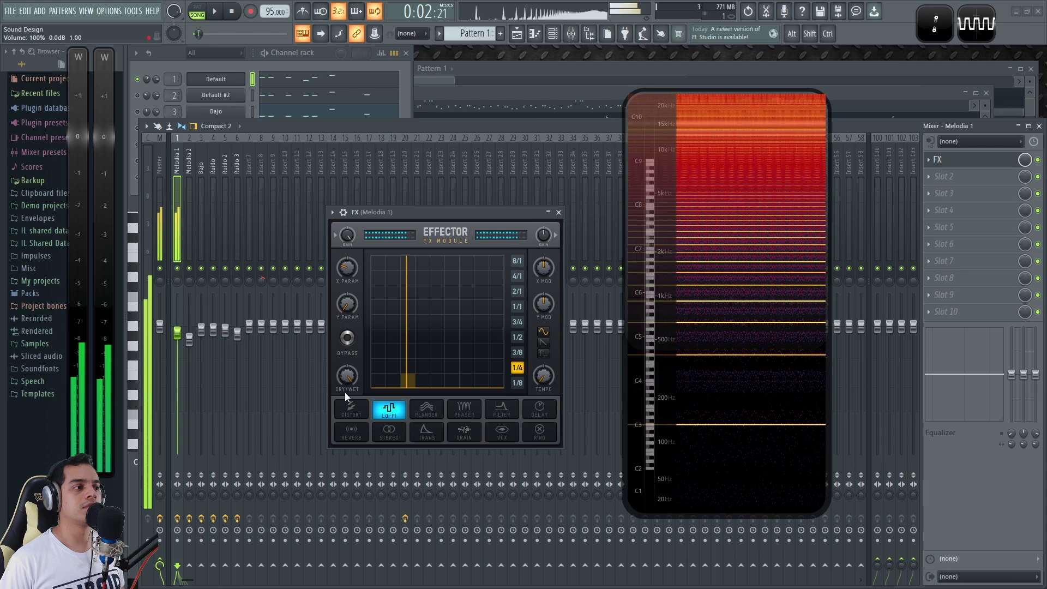
pyautogui.moveTo(347, 376); pyautogui.dragTo(347, 431)
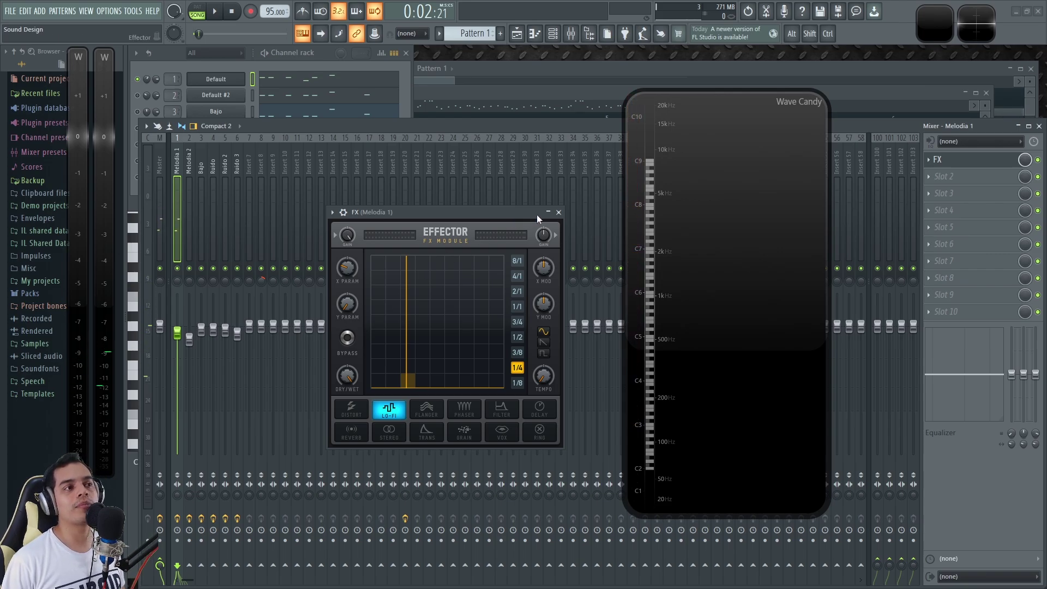
pyautogui.click(559, 212)
# Bring the channel rack forward and play the pattern with Default alone, followed by Default together with Default #2.
pyautogui.click(316, 58)
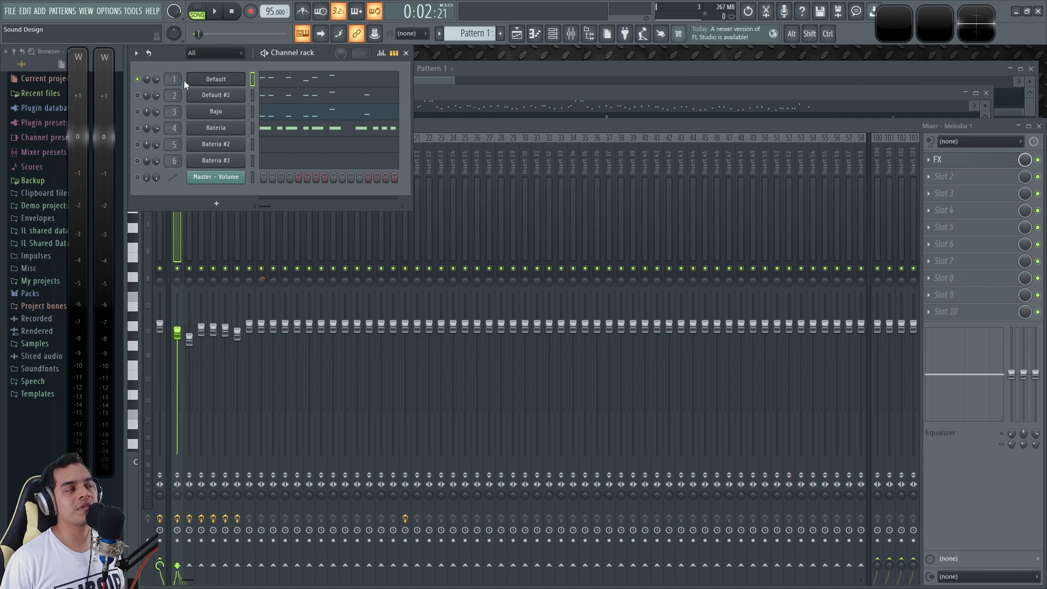
pyautogui.press('space')
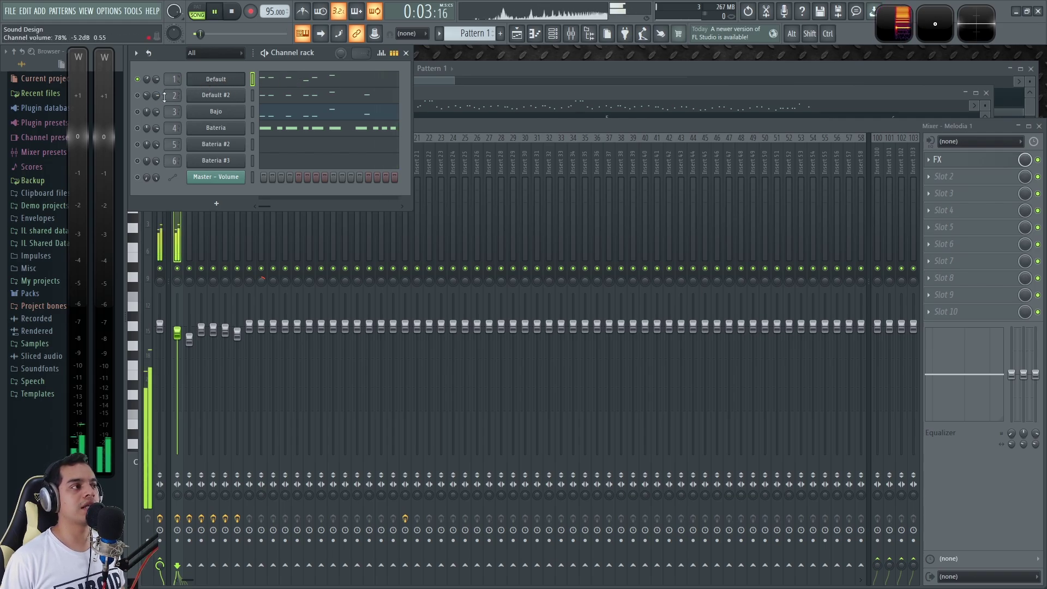
pyautogui.press('space')
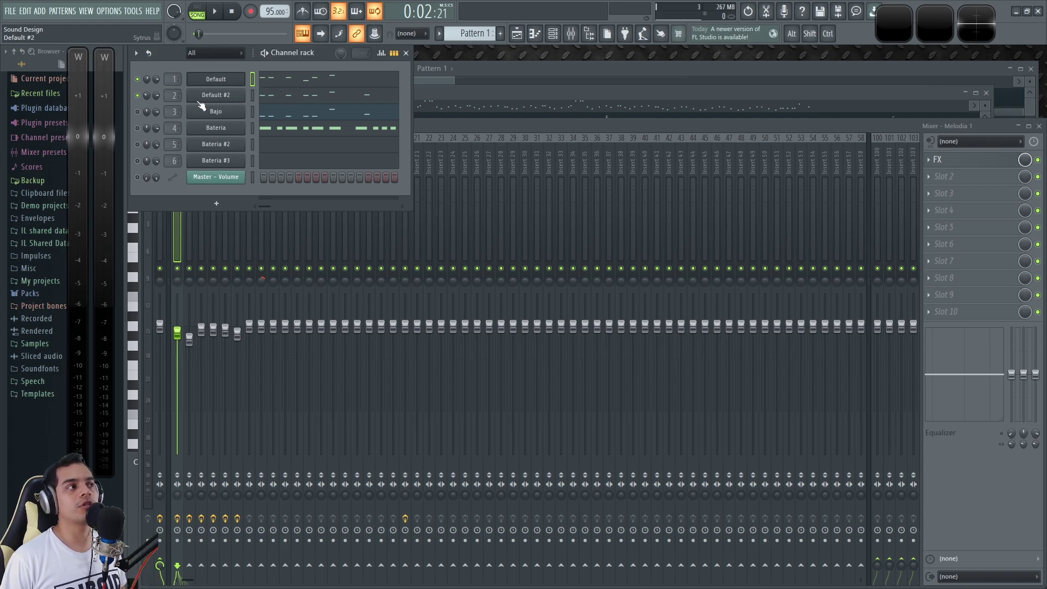
pyautogui.press('space')
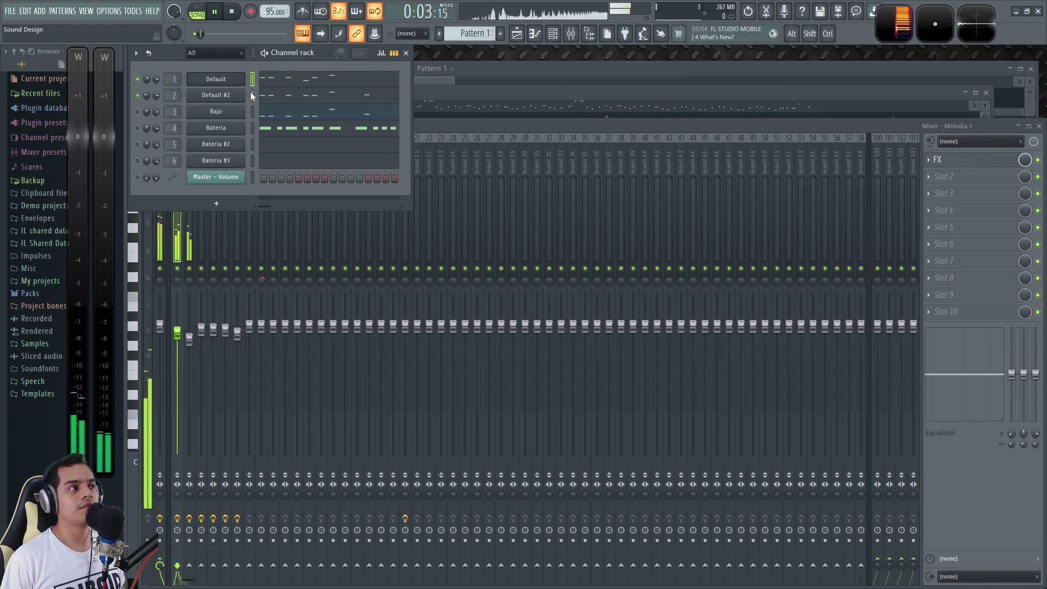
pyautogui.press('space')
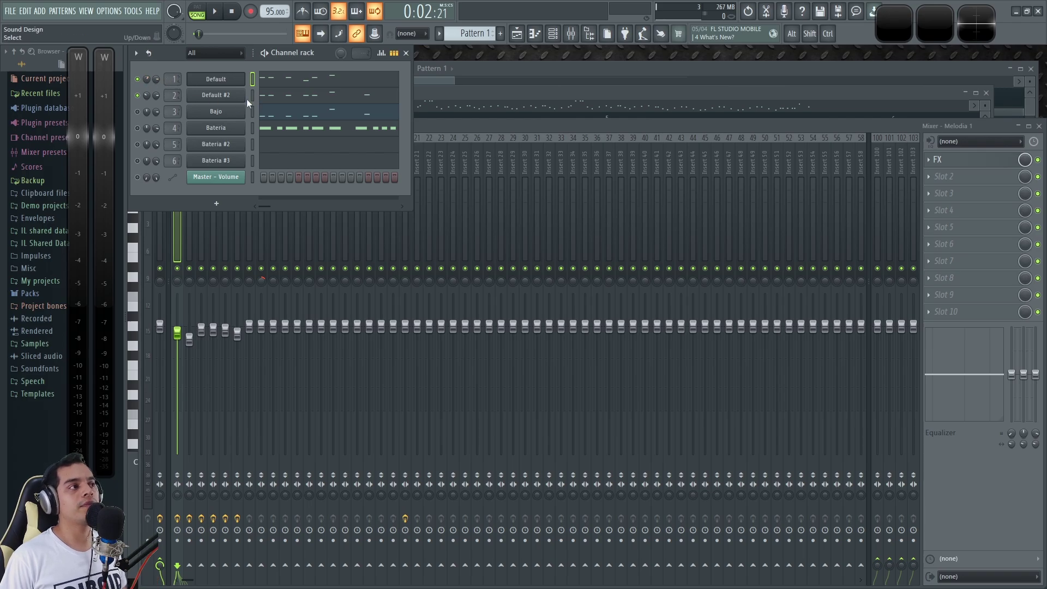
# View the Default #2 channel's notes in the piano roll and close it.
pyautogui.moveTo(326, 53); pyautogui.dragTo(335, 55)
pyautogui.click(284, 95)
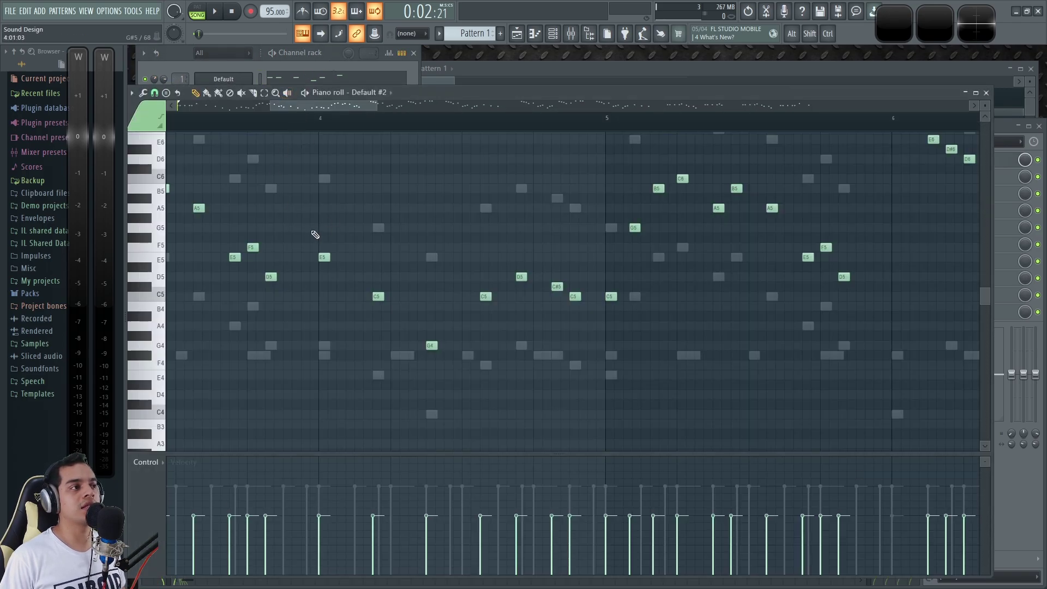
pyautogui.click(987, 93)
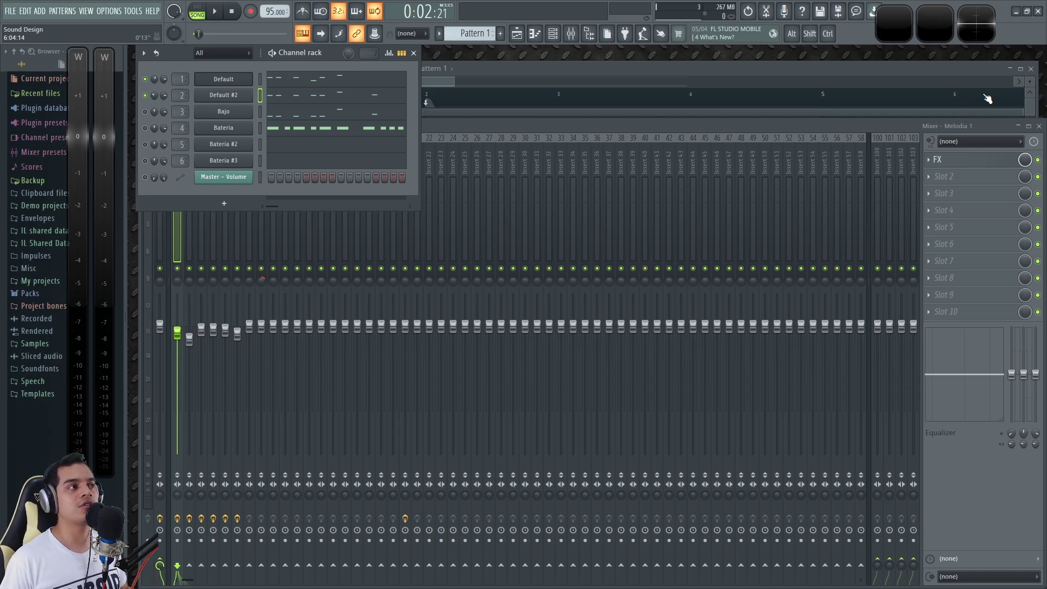
# Play the song with Default and Default #2 sounding together, and stop playback.
pyautogui.press('space')
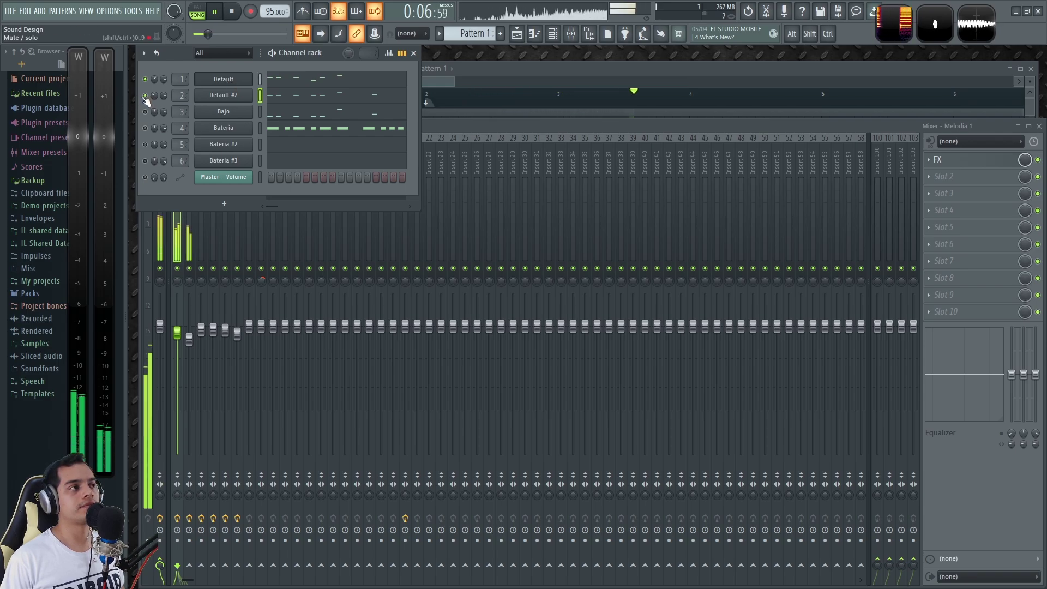
pyautogui.press('space')
pyautogui.moveTo(186, 54); pyautogui.dragTo(178, 53)
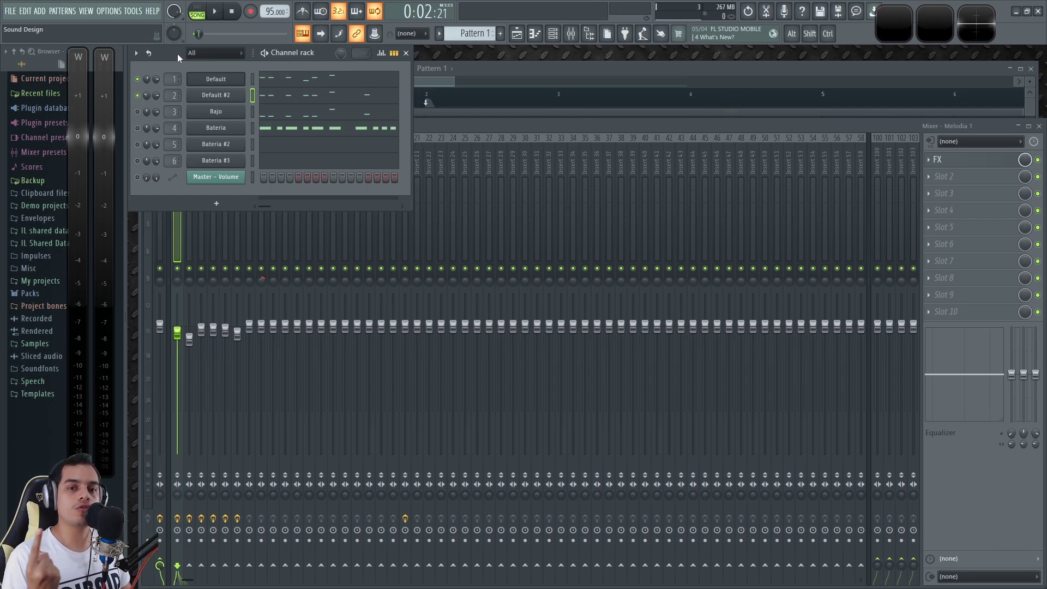
# Examine the Default channel's polyphony limit in its miscellaneous settings, audition E5 notes, and close the window from the operator view.
pyautogui.click(222, 81)
pyautogui.click(339, 217)
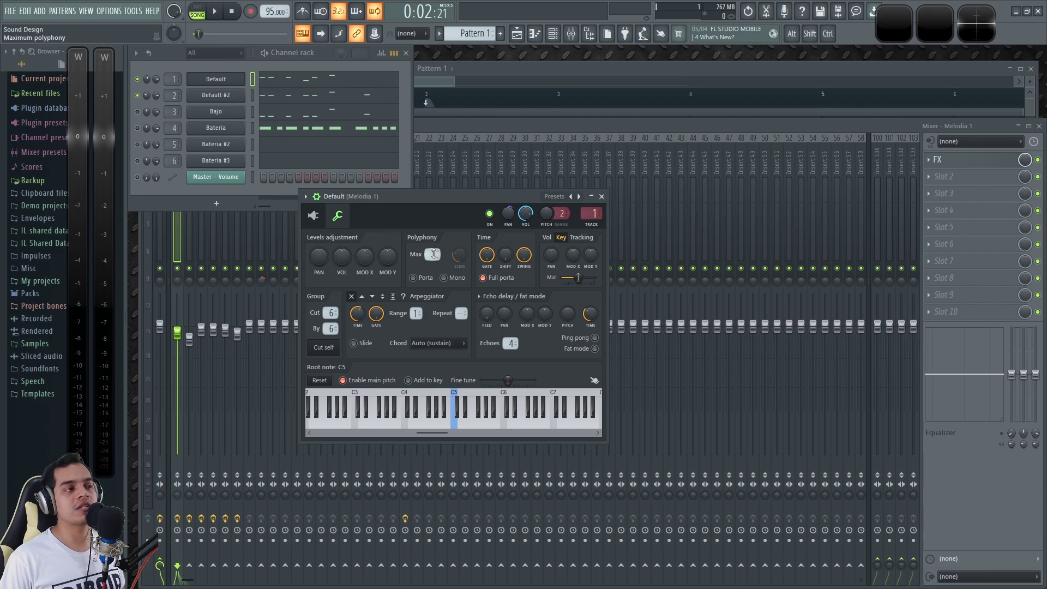
pyautogui.click(602, 197)
pyautogui.click(216, 79)
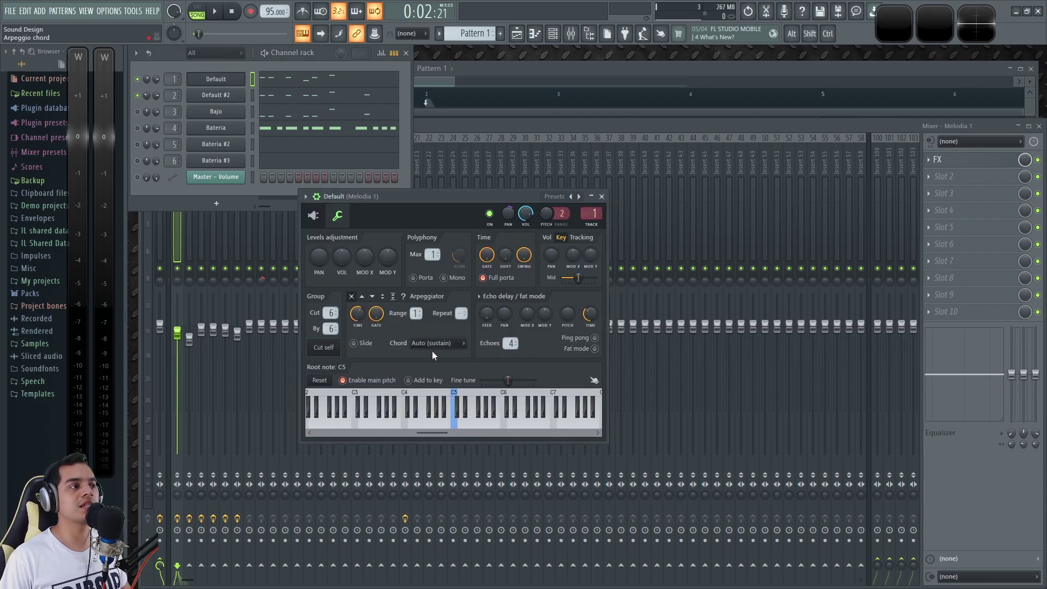
pyautogui.click(465, 430)
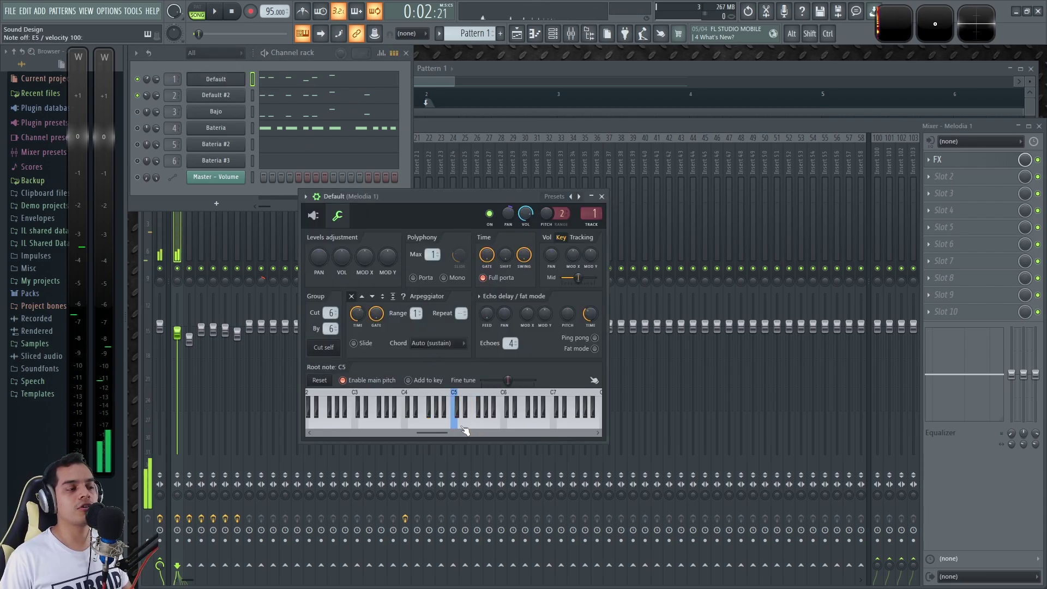
pyautogui.click(460, 428)
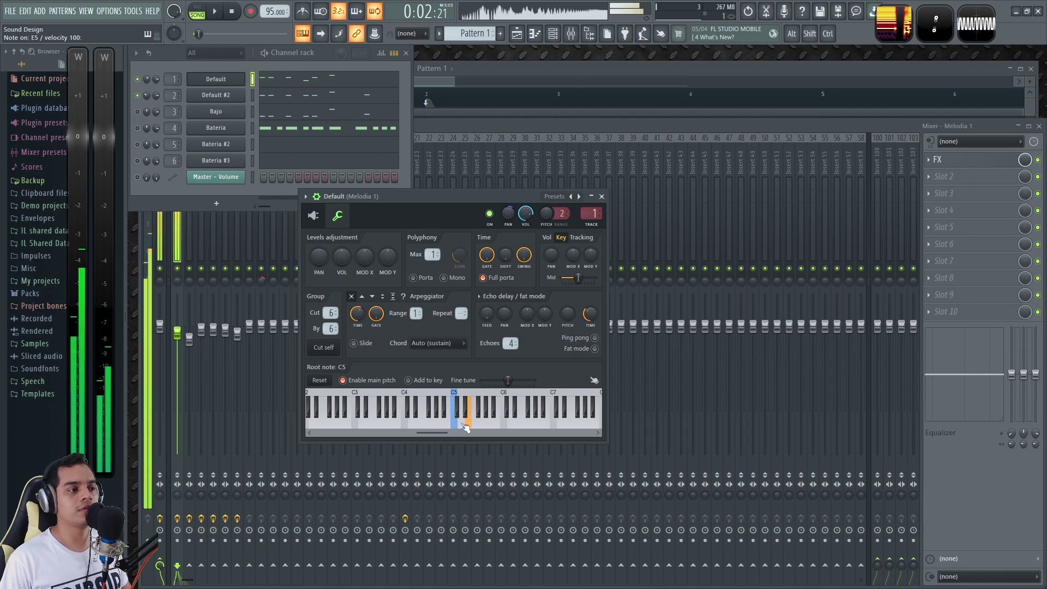
pyautogui.click(315, 217)
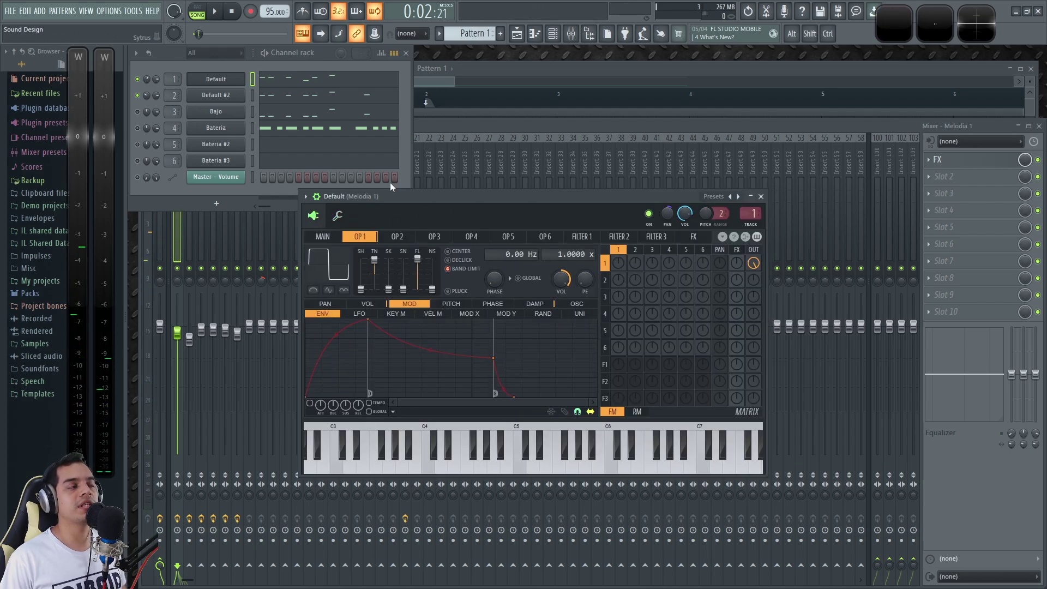
pyautogui.click(759, 197)
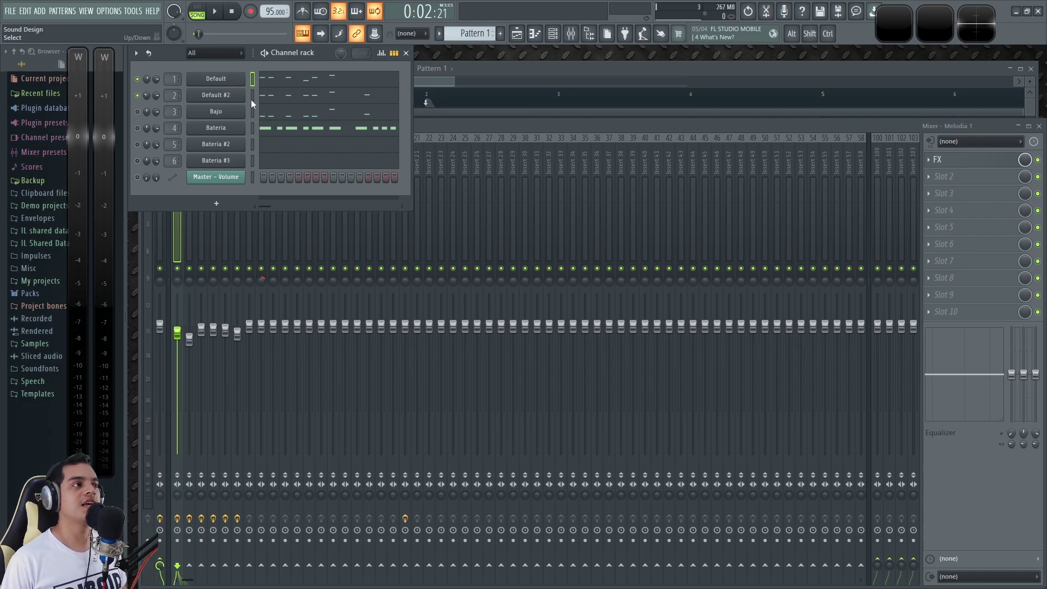
# Reopen the Default channel's miscellaneous settings and test its channel pitch at +200 cents on a sounding note, resetting it to 0.
pyautogui.click(221, 82)
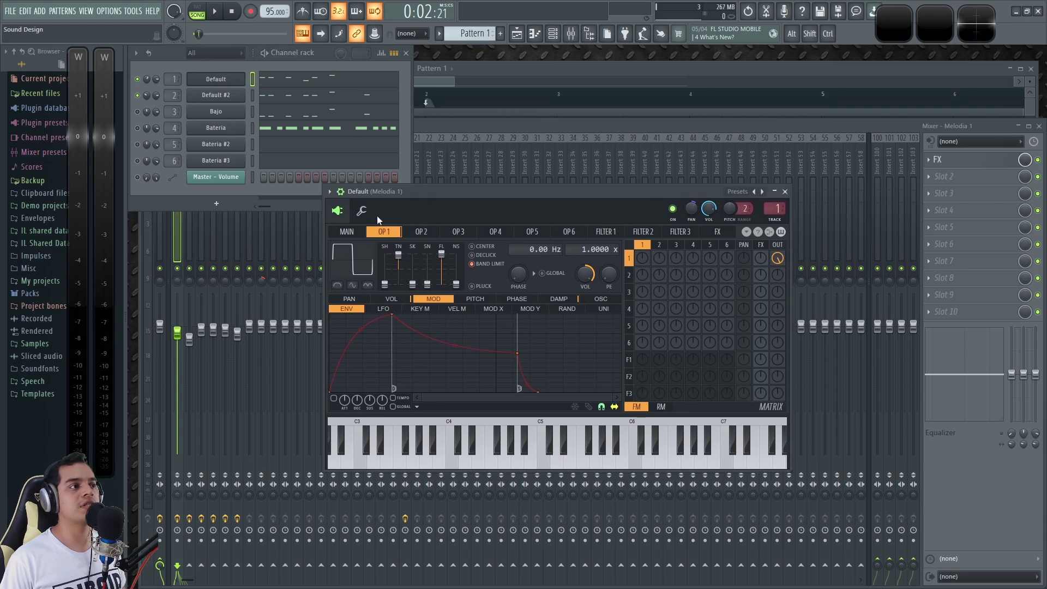
pyautogui.click(362, 211)
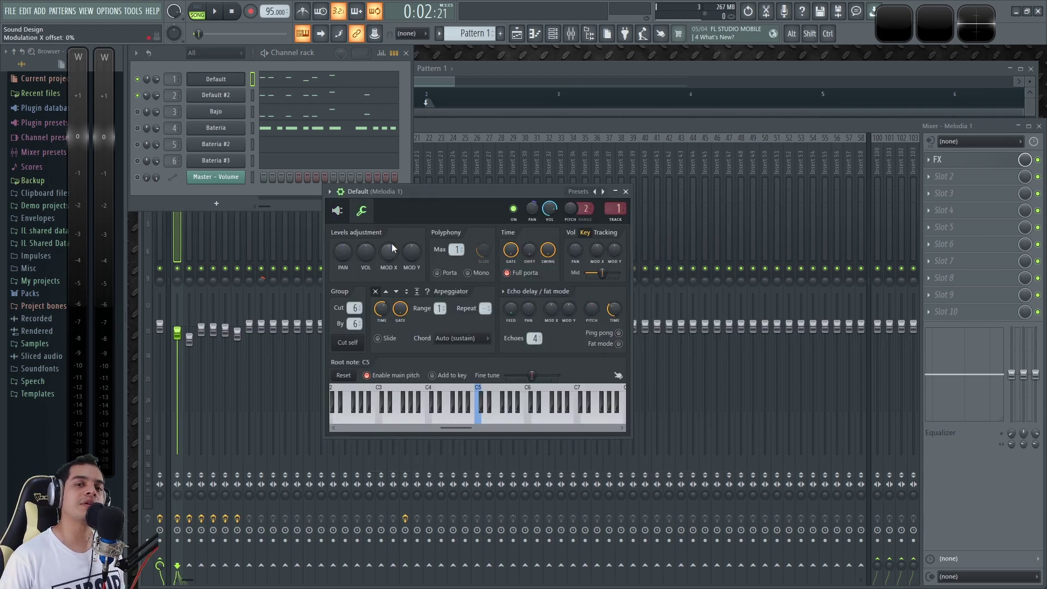
pyautogui.press('c')
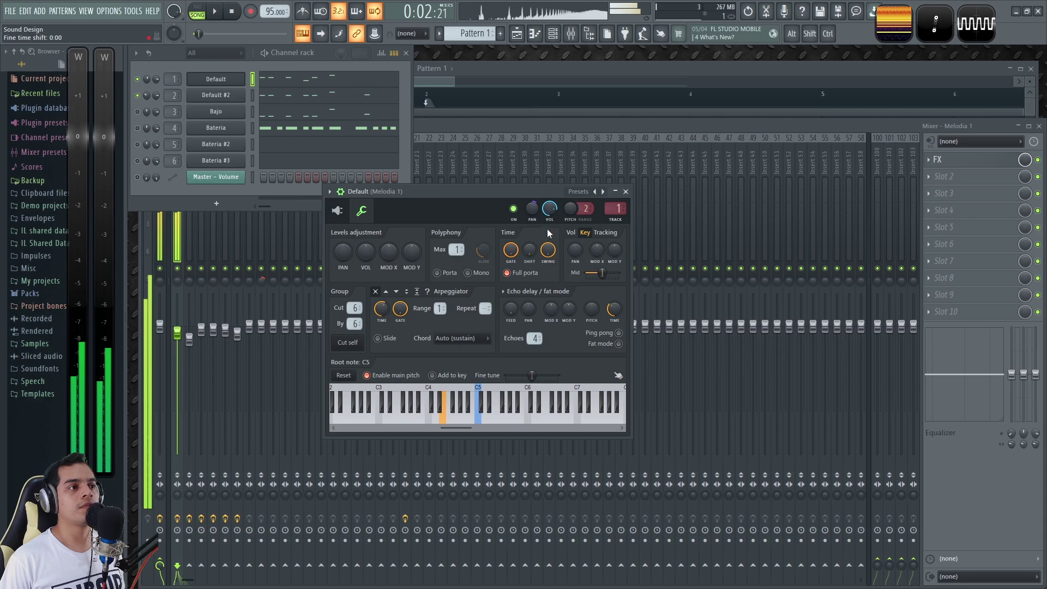
pyautogui.moveTo(568, 215)
pyautogui.mouseDown()
pyautogui.moveTo(568, 240)
pyautogui.moveTo(575, 213)
pyautogui.mouseUp()
pyautogui.press('c')
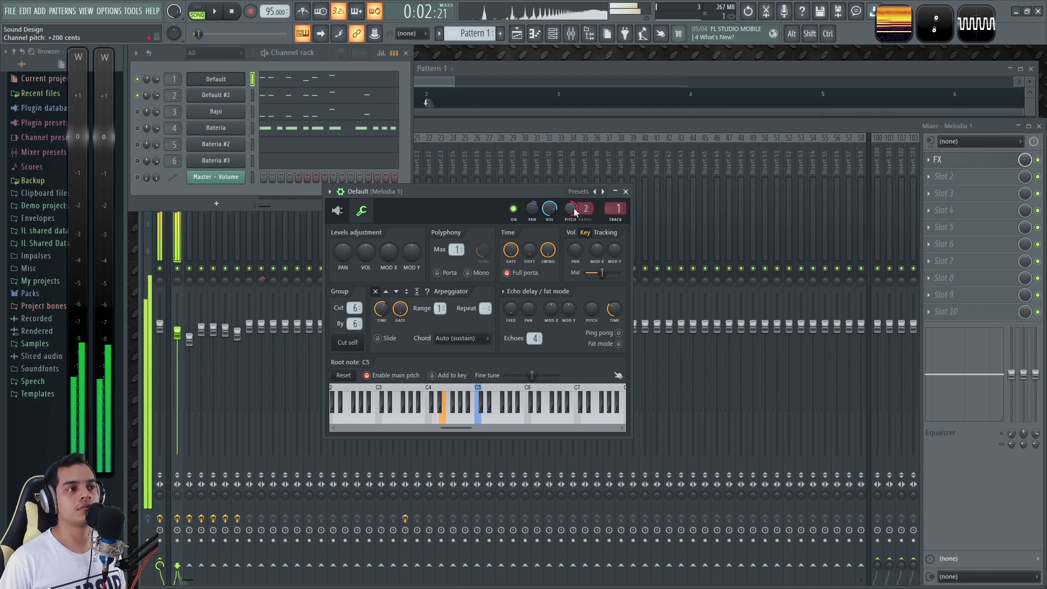
pyautogui.keyDown('alt'); pyautogui.click(574, 212); pyautogui.keyUp('alt')
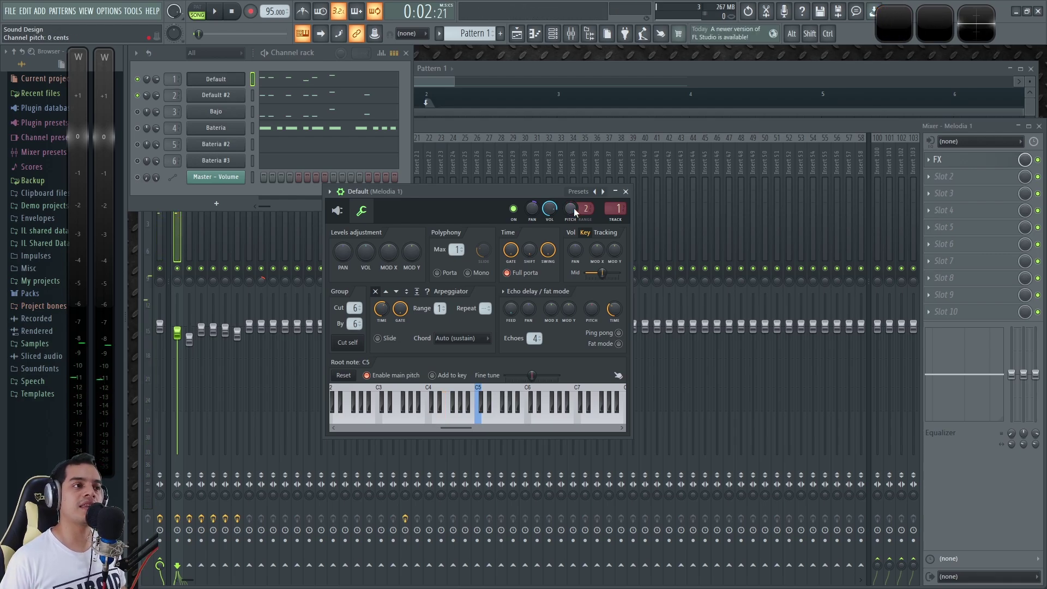
# Play the pattern briefly, move the Default window aside, and unmute the Bajo channel alongside Default and Default #2.
pyautogui.press('space')
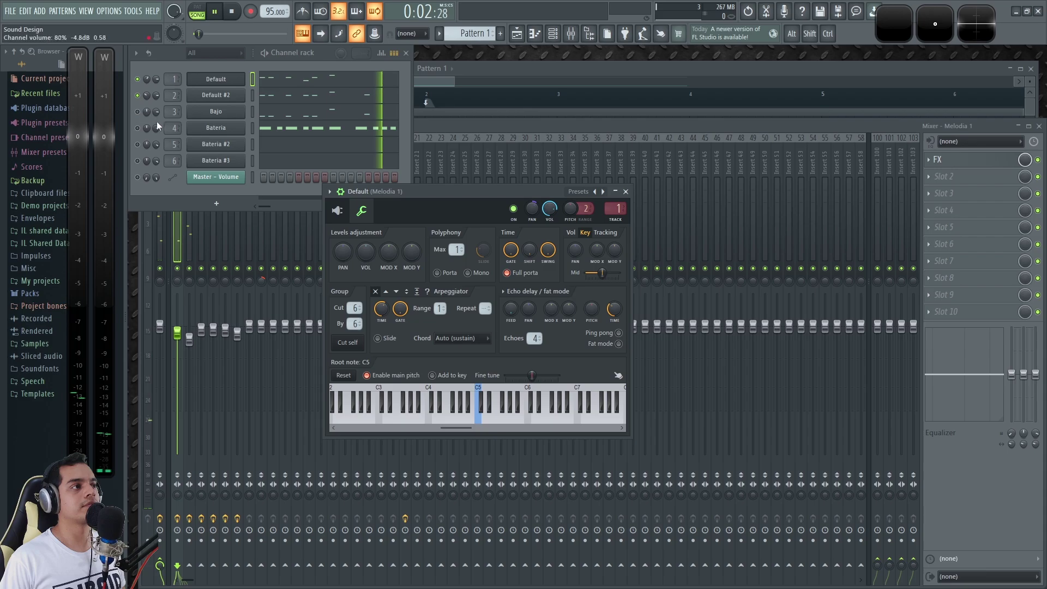
pyautogui.press('space')
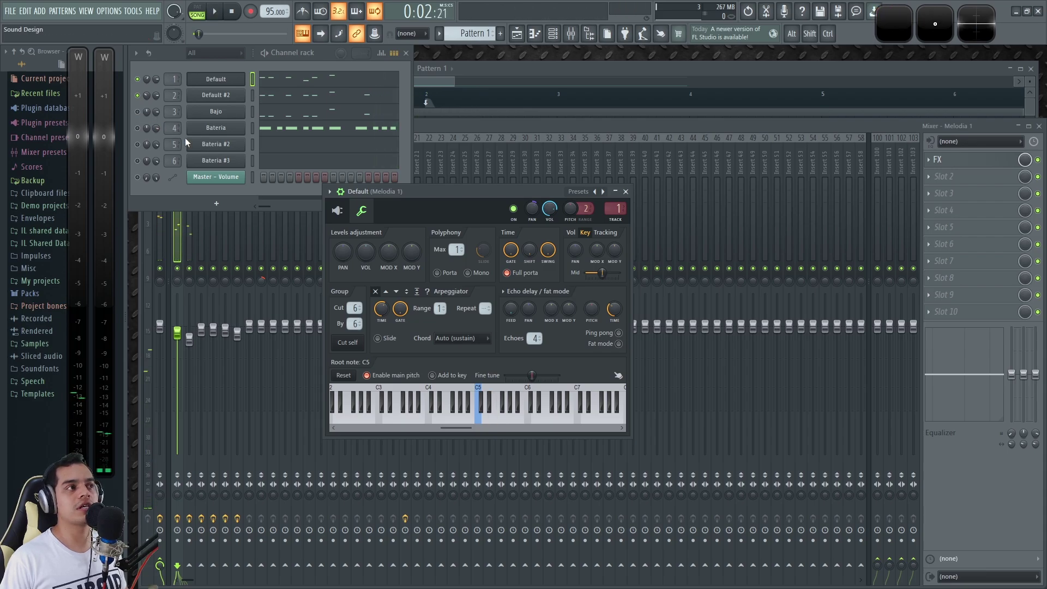
pyautogui.moveTo(440, 200); pyautogui.dragTo(521, 199)
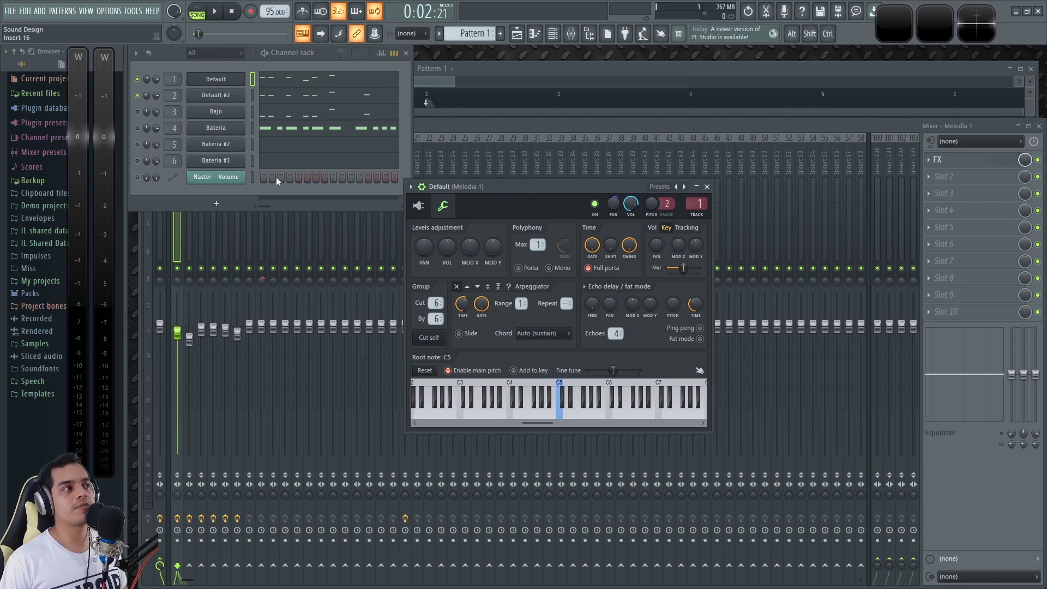
pyautogui.click(137, 112)
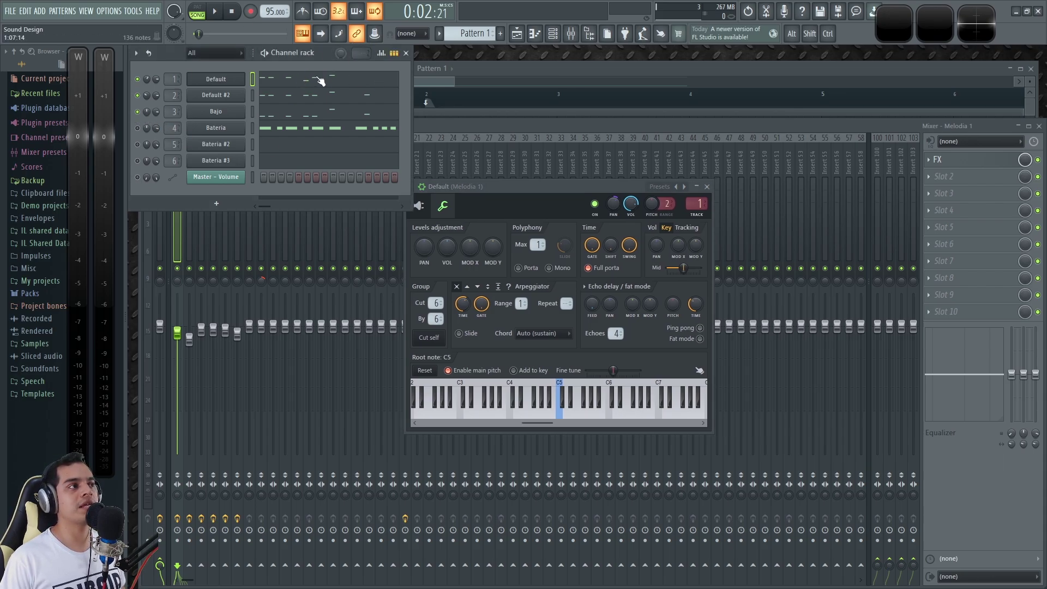
# Return the Default channel's window to the synth view and show Sytrus's main page.
pyautogui.click(418, 205)
pyautogui.moveTo(499, 188); pyautogui.dragTo(493, 214)
pyautogui.click(423, 251)
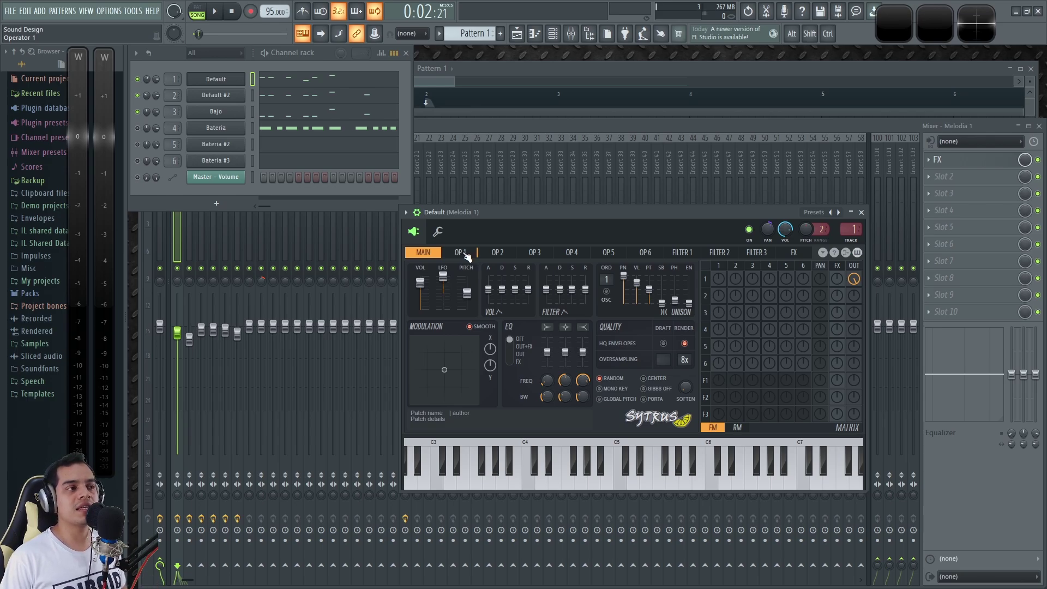
# Solo the Bajo channel, open its Sytrus window, and slightly lower operator 1's waveform tension while sounding a note.
pyautogui.rightClick(138, 112)
pyautogui.click(208, 115)
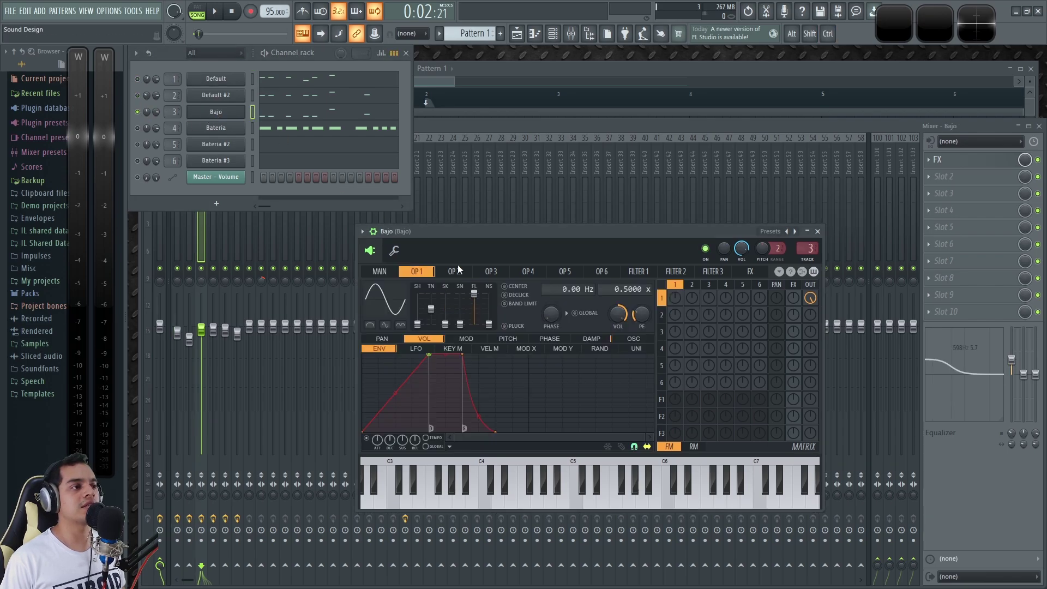
pyautogui.moveTo(471, 242); pyautogui.dragTo(427, 214)
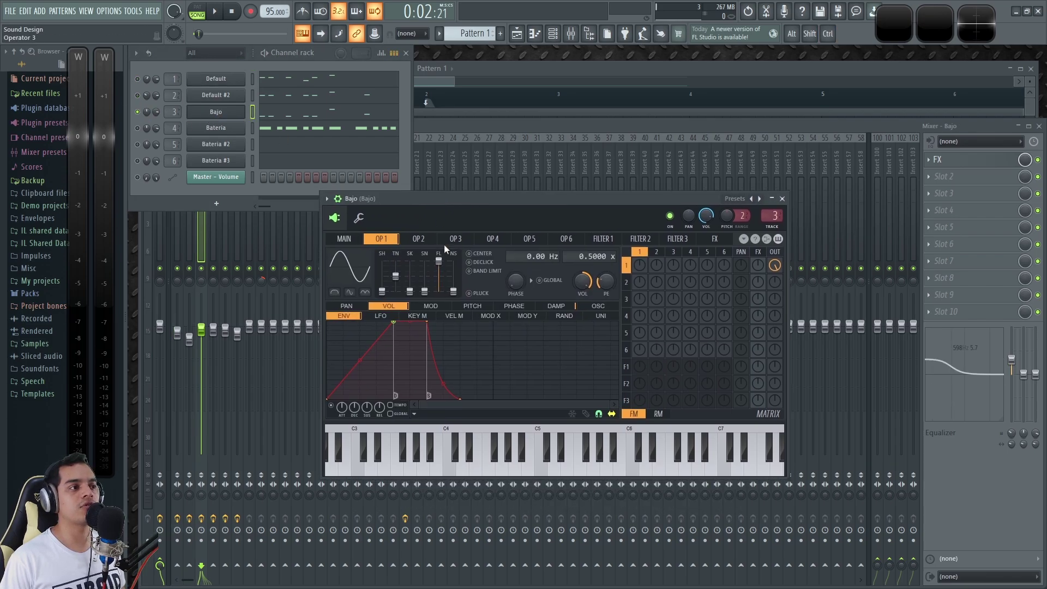
pyautogui.moveTo(399, 283); pyautogui.dragTo(398, 284)
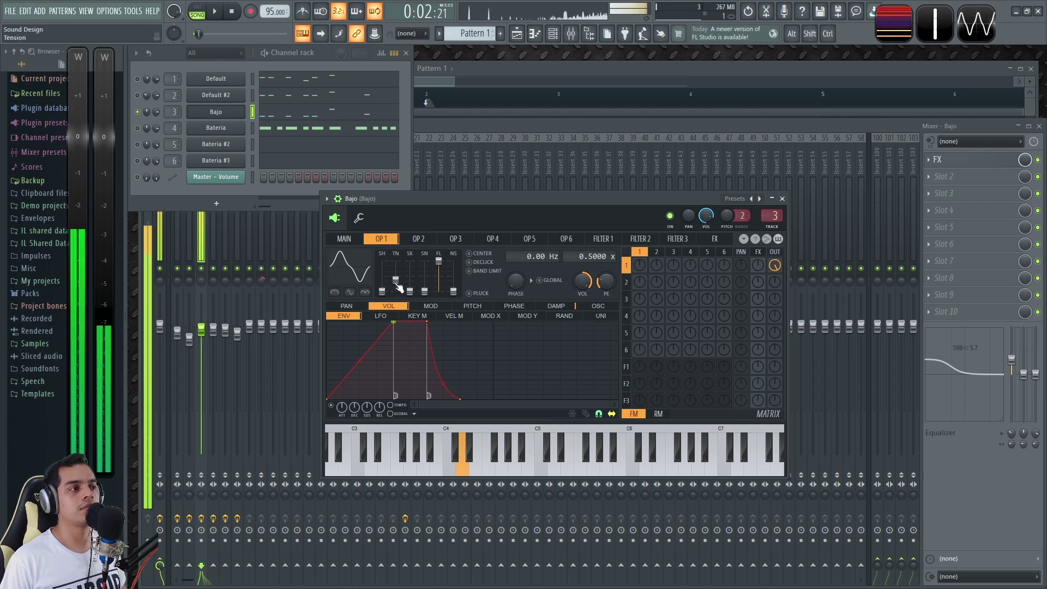
# Nudge the tension of the Bajo's operator 1 waveform down a little further.
pyautogui.moveTo(396, 279); pyautogui.dragTo(396, 281)
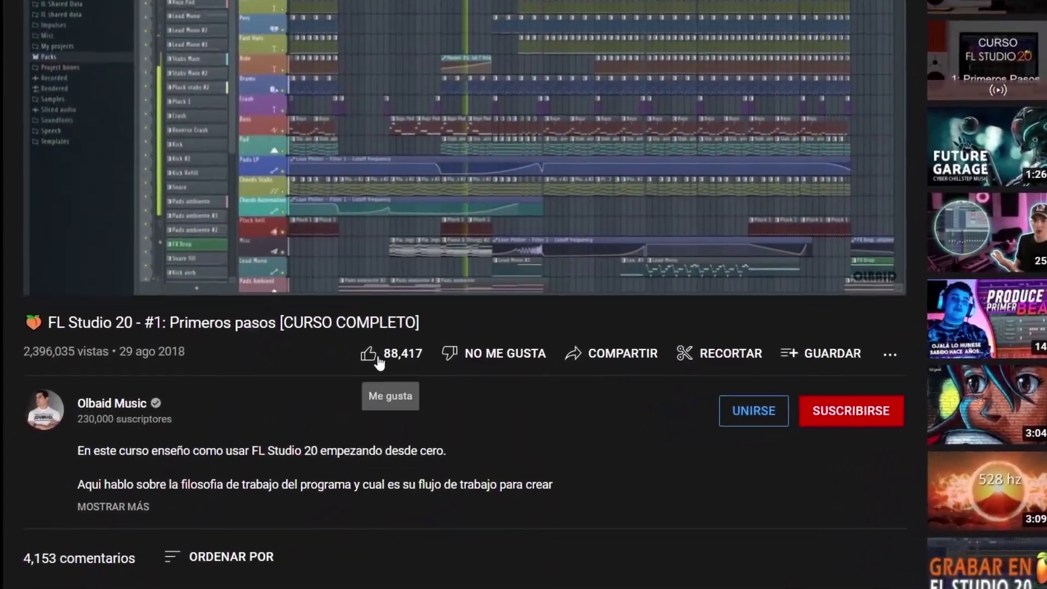
# On YouTube, like the "FL Studio 20 - #1: Primeros pasos" course video and subscribe to its channel.
pyautogui.click(325, 377)
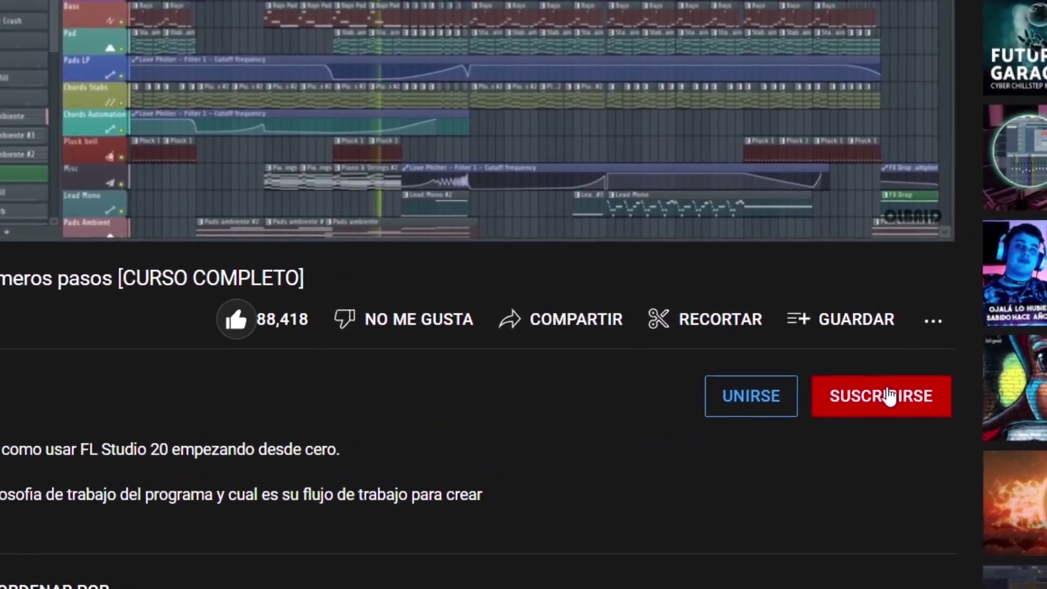
pyautogui.click(969, 389)
pyautogui.click(869, 390)
pyautogui.click(926, 440)
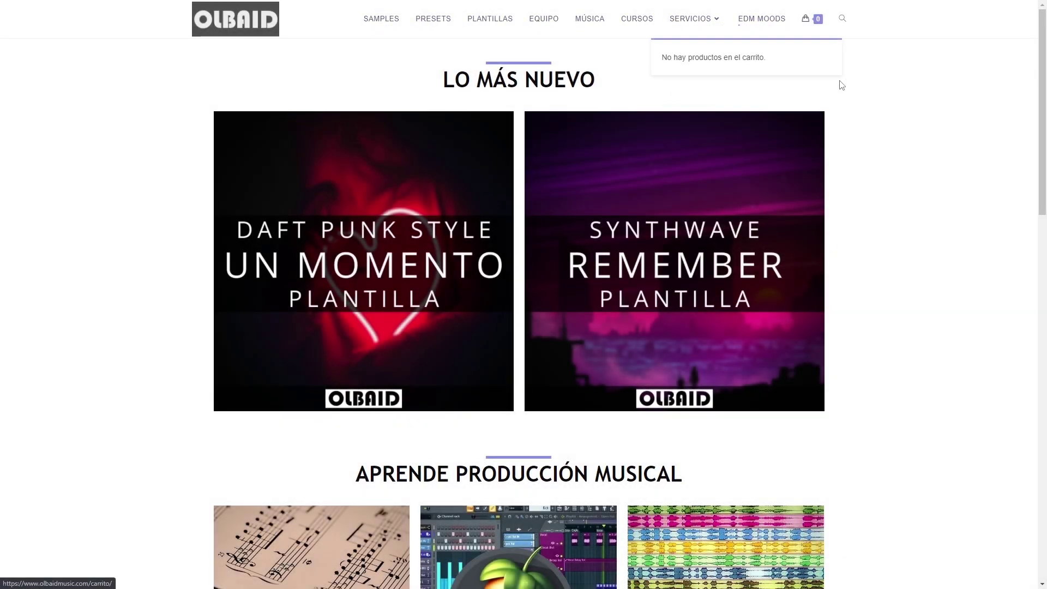
# Browse the Olbaid website's home page through its newest templates and music production courses.
pyautogui.scroll(-8, 916, 336)
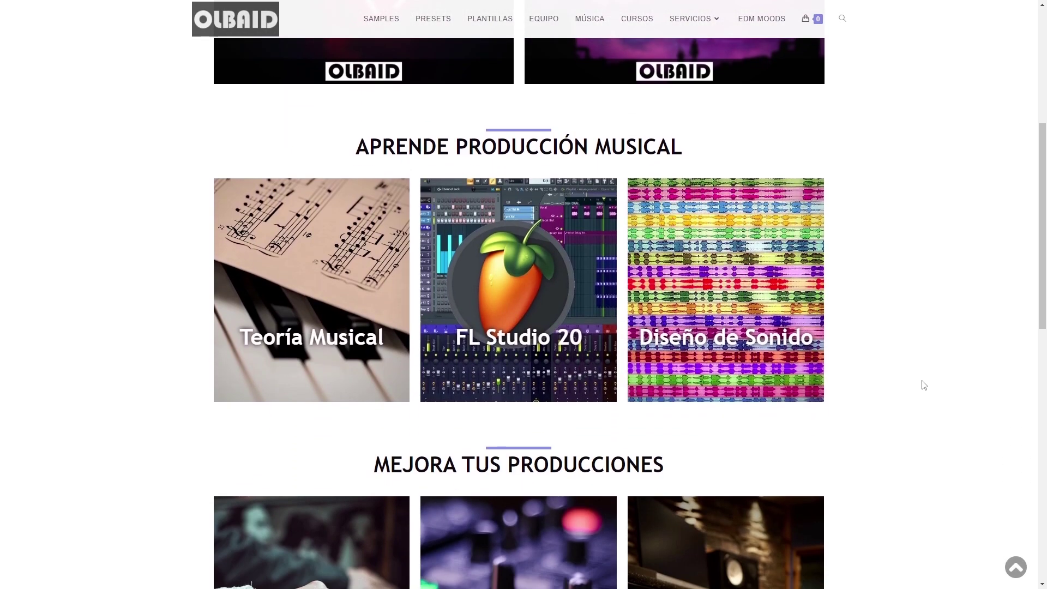
pyautogui.scroll(-10, 928, 399)
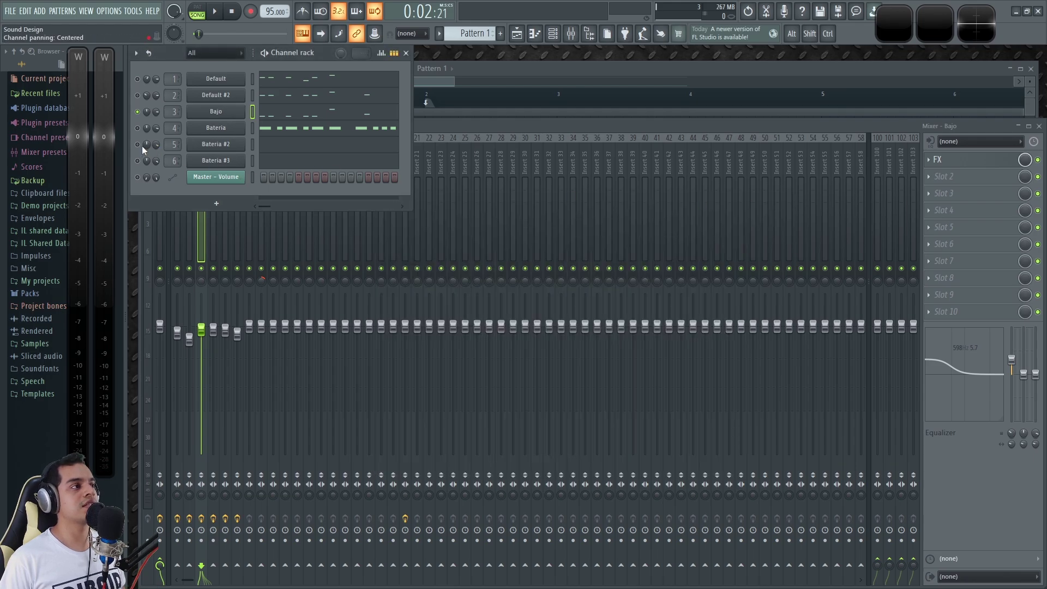
# Back in FL Studio, open Bateria #2's Sytrus window and place it clear of the channel rack.
pyautogui.click(216, 144)
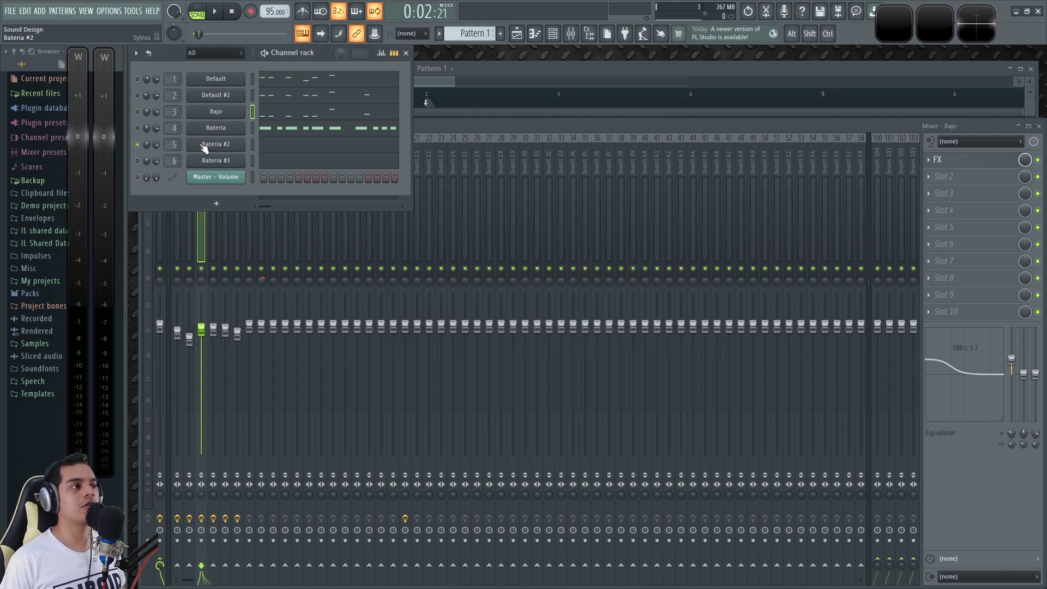
pyautogui.moveTo(433, 262); pyautogui.dragTo(472, 210)
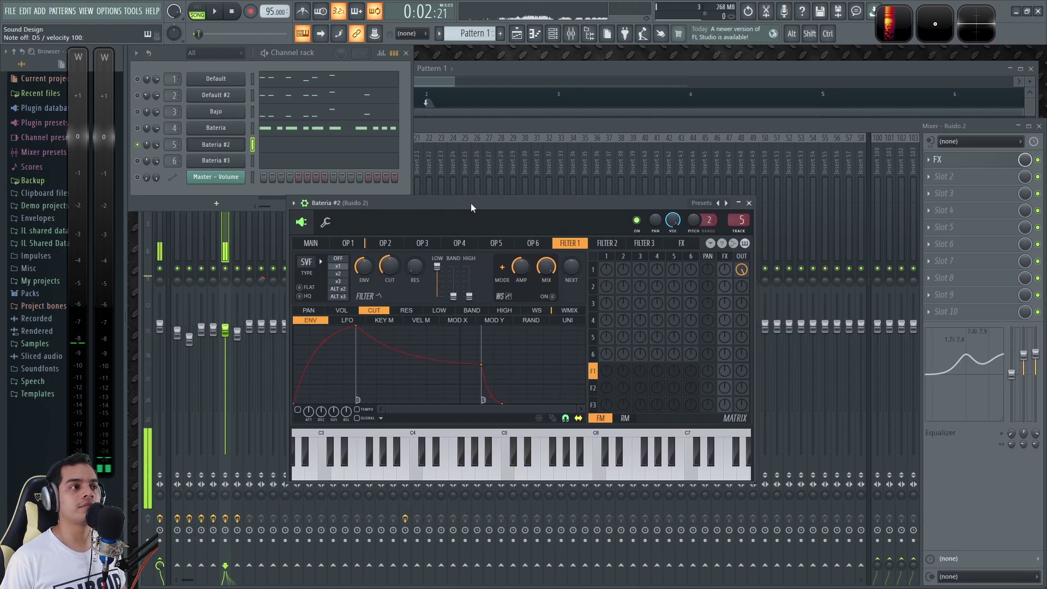
# Select the Bateria channel, leave it as the only unmuted channel, and open its piano roll.
pyautogui.click(253, 160)
pyautogui.click(253, 145)
pyautogui.click(253, 129)
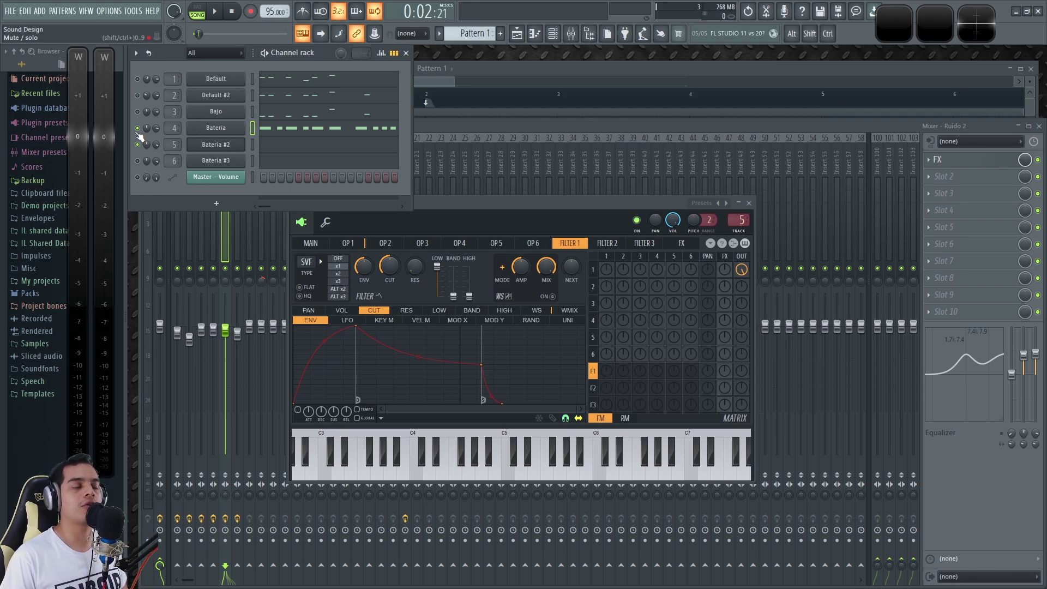
pyautogui.click(137, 144)
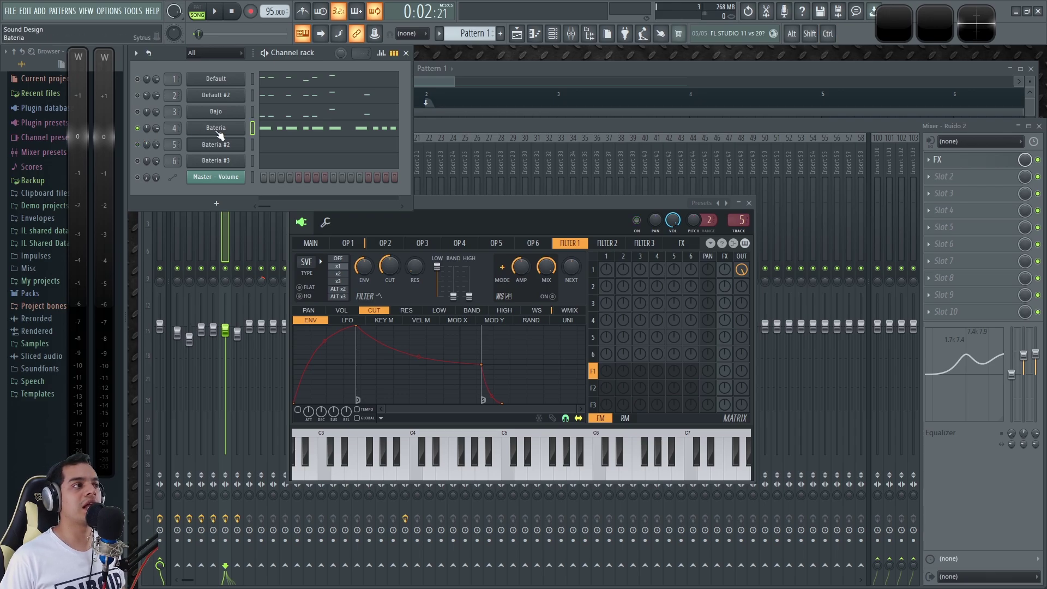
pyautogui.click(294, 133)
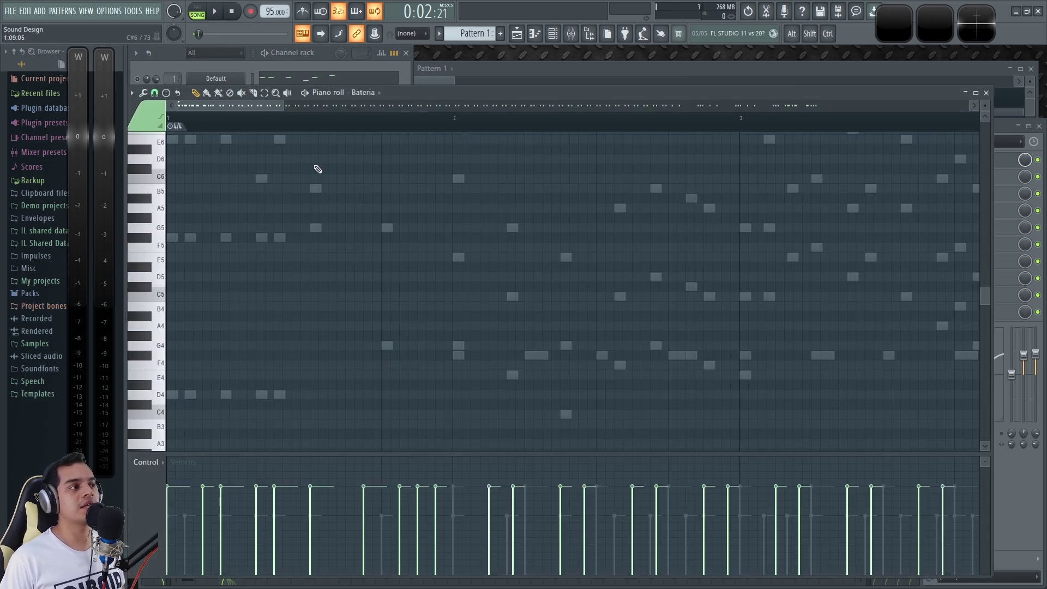
# Move the Default, Default #2 and Bajo notes from Pattern 1 into a new Pattern 2, and return to Pattern 1.
pyautogui.click(327, 62)
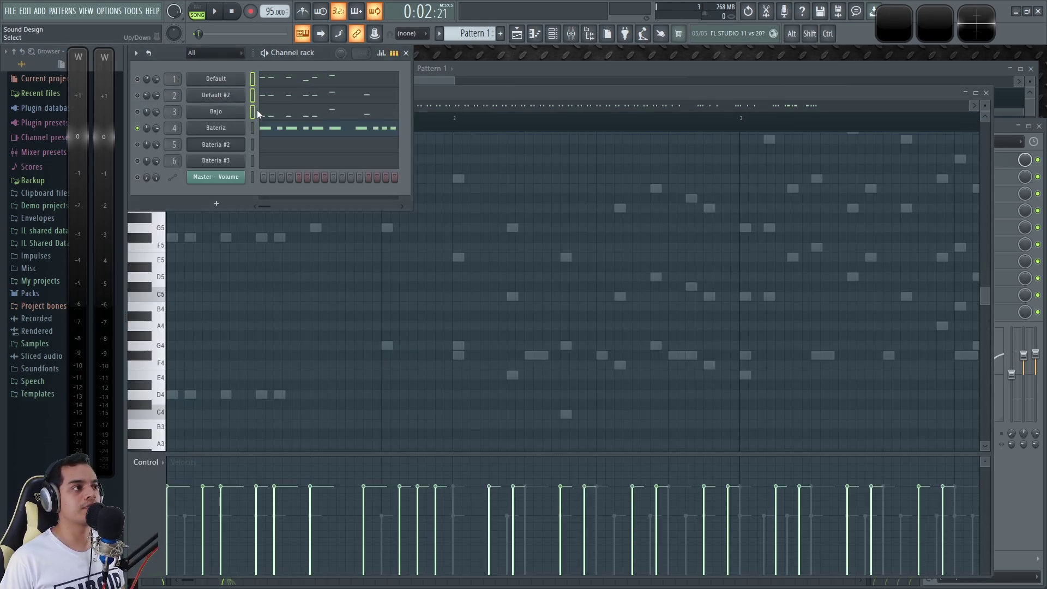
pyautogui.press('F4')
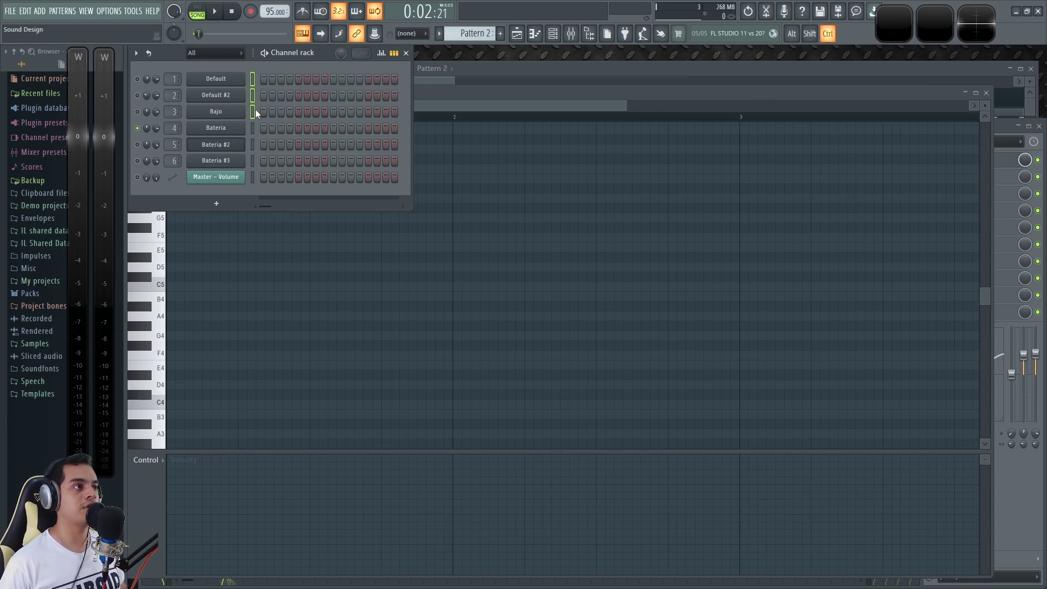
pyautogui.press('F6')
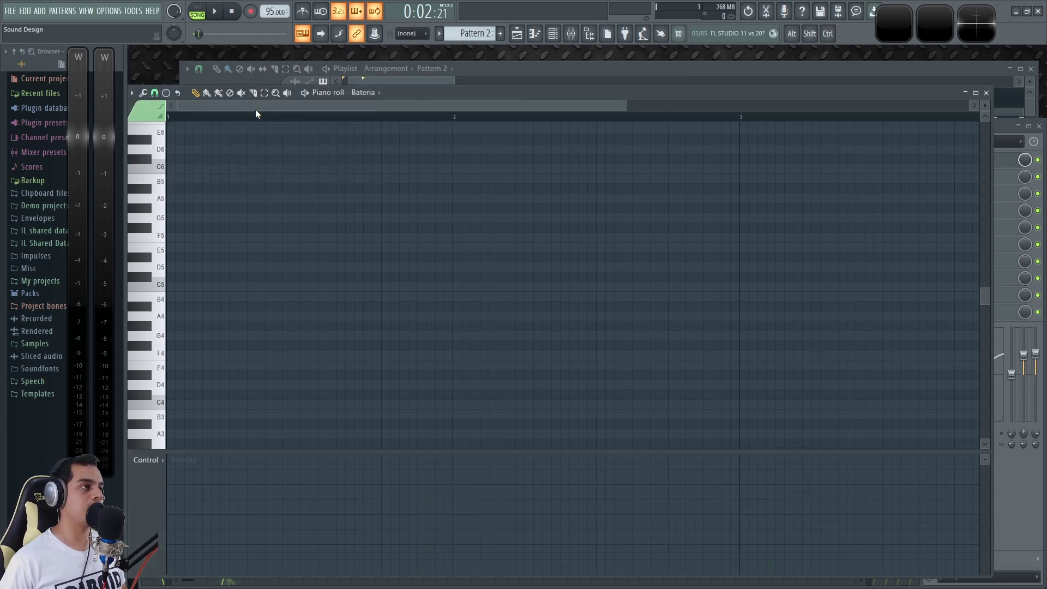
pyautogui.press('F5')
pyautogui.press('F6')
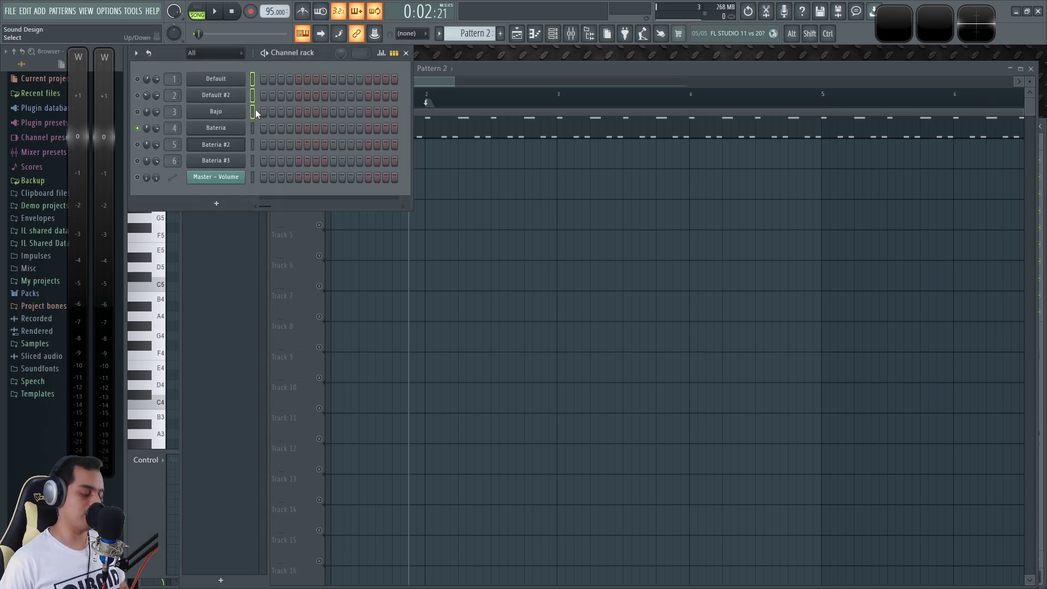
pyautogui.hotkey('ctrl', 'v')
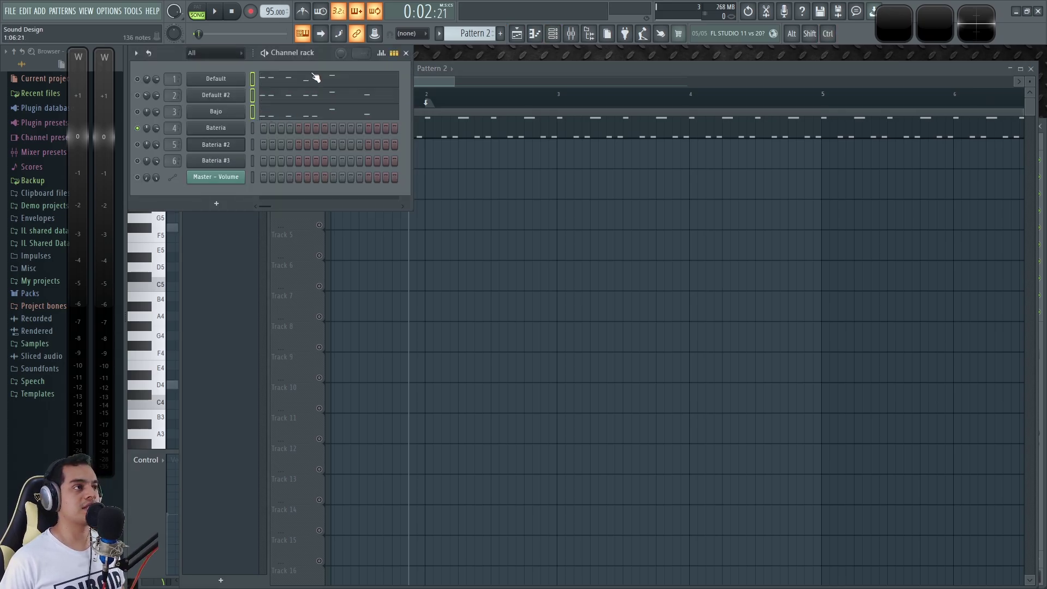
pyautogui.press('KP_Subtract')
# Open the Bateria channel's piano roll in Pattern 1 and examine the rhythm of its F#3 notes.
pyautogui.click(277, 130)
pyautogui.click(277, 131)
pyautogui.scroll(-7, 313, 286)
pyautogui.scroll(-6, 273, 258)
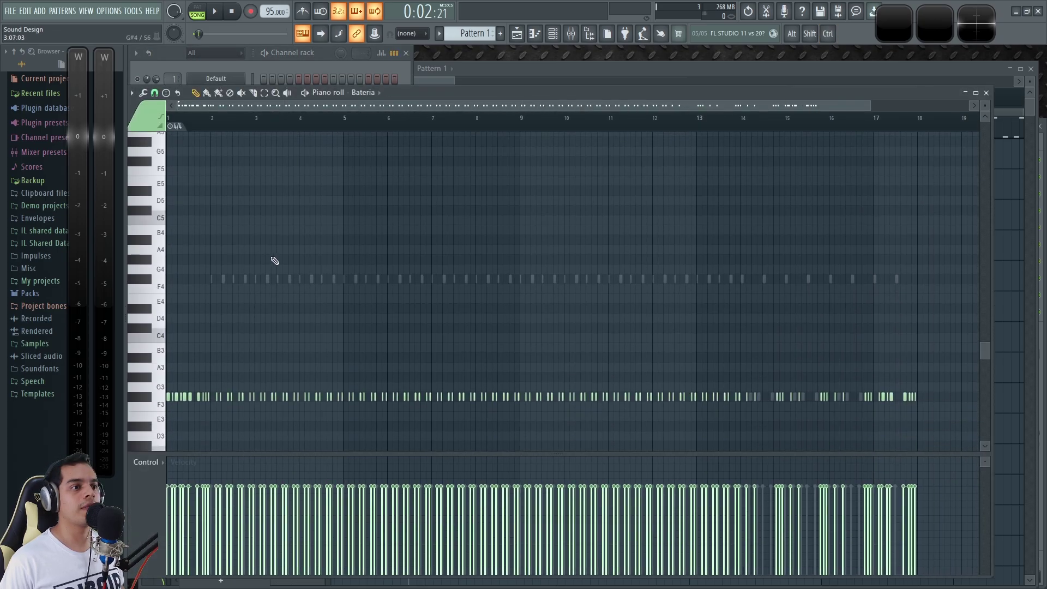
pyautogui.scroll(3, 185, 269)
pyautogui.scroll(6, 248, 362)
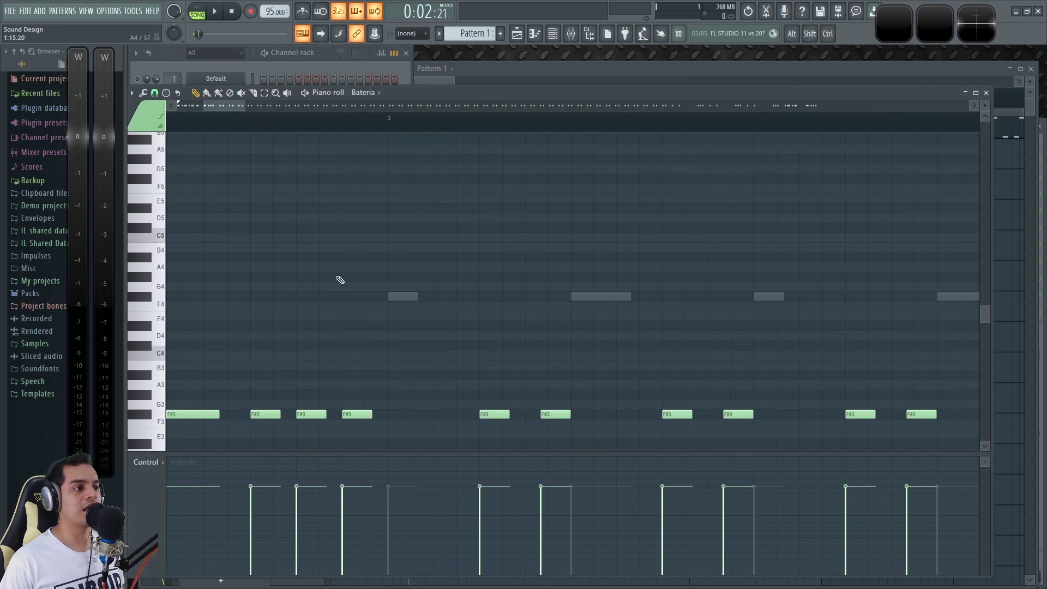
pyautogui.scroll(-5, 444, 316)
pyautogui.scroll(-2, 436, 336)
pyautogui.scroll(4, 399, 326)
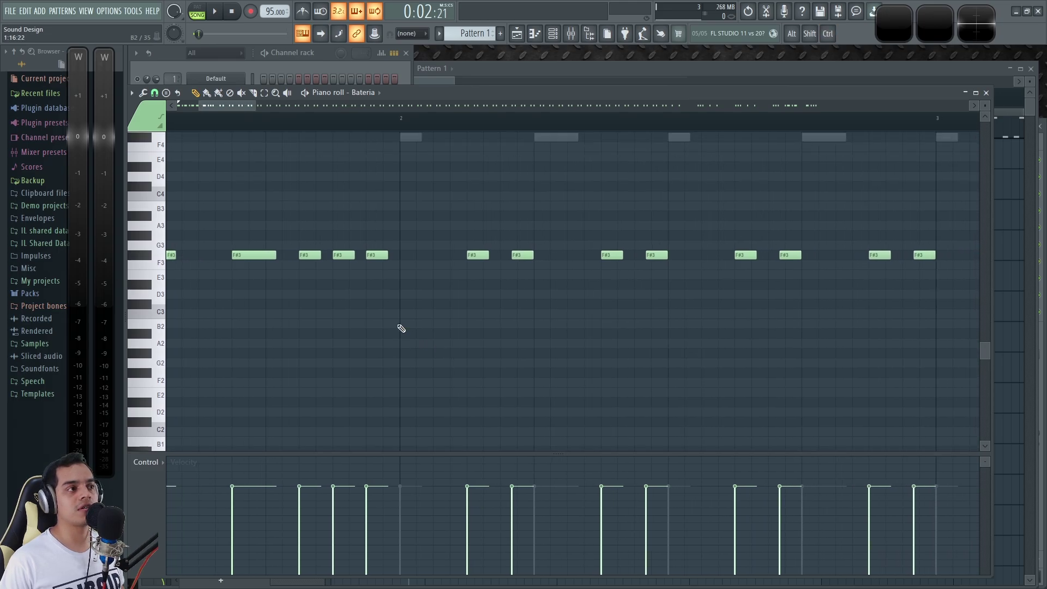
# Switch the piano roll to the Bateria #3 and Bateria #2 notes via their ghost notes, ending on Bateria.
pyautogui.rightClick(410, 238)
pyautogui.rightClick(410, 239)
pyautogui.scroll(-3, 417, 264)
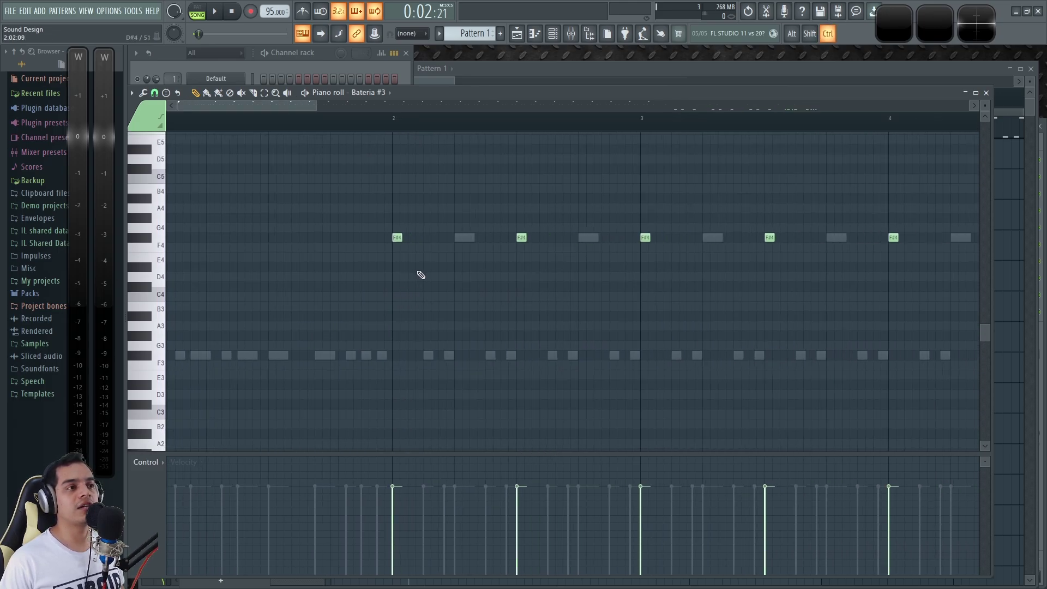
pyautogui.doubleClick(449, 237)
pyautogui.scroll(3, 413, 277)
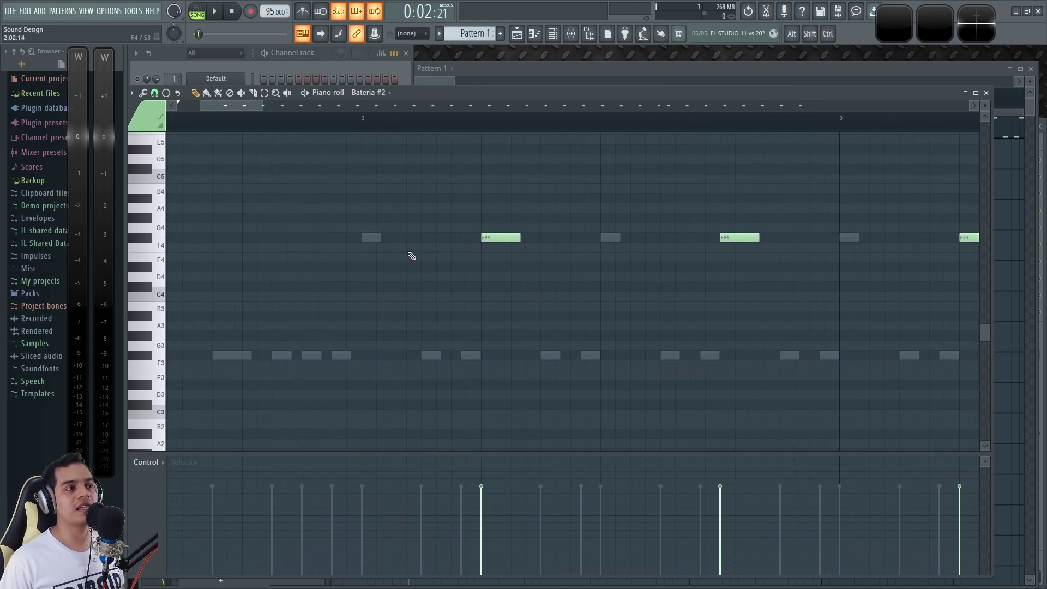
pyautogui.doubleClick(375, 239)
pyautogui.doubleClick(438, 357)
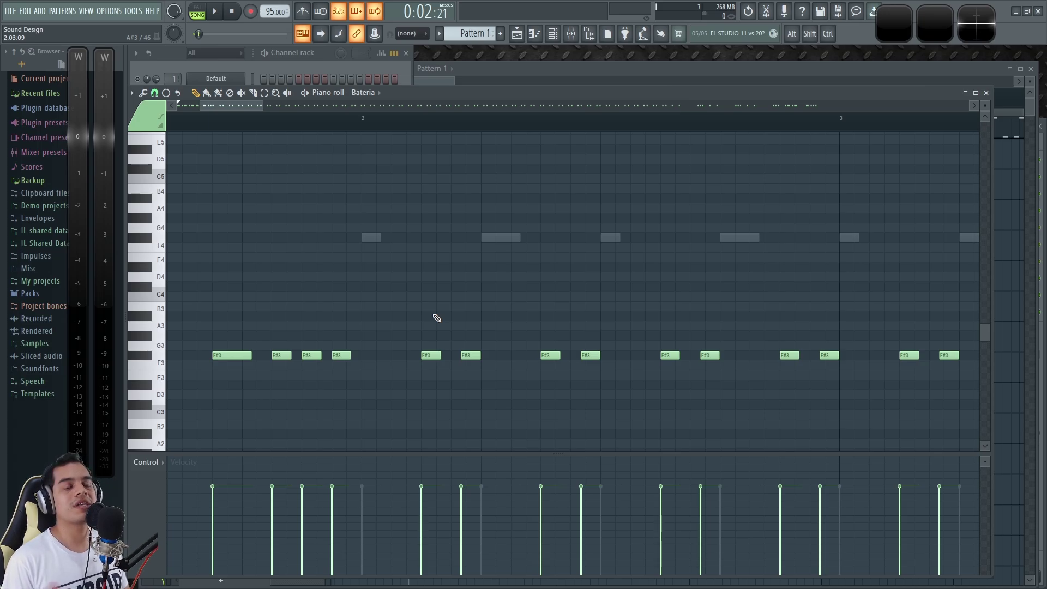
# Play the drums, soloing Bateria #2 and Bateria #3 in turn, and stop with all three drum channels unmuted.
pyautogui.press('space')
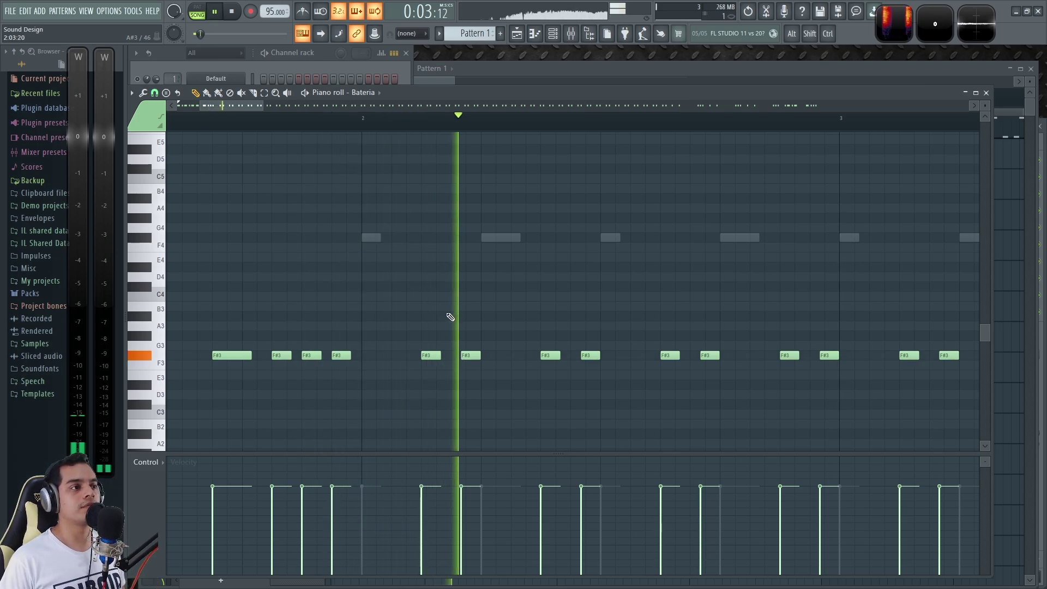
pyautogui.click(326, 54)
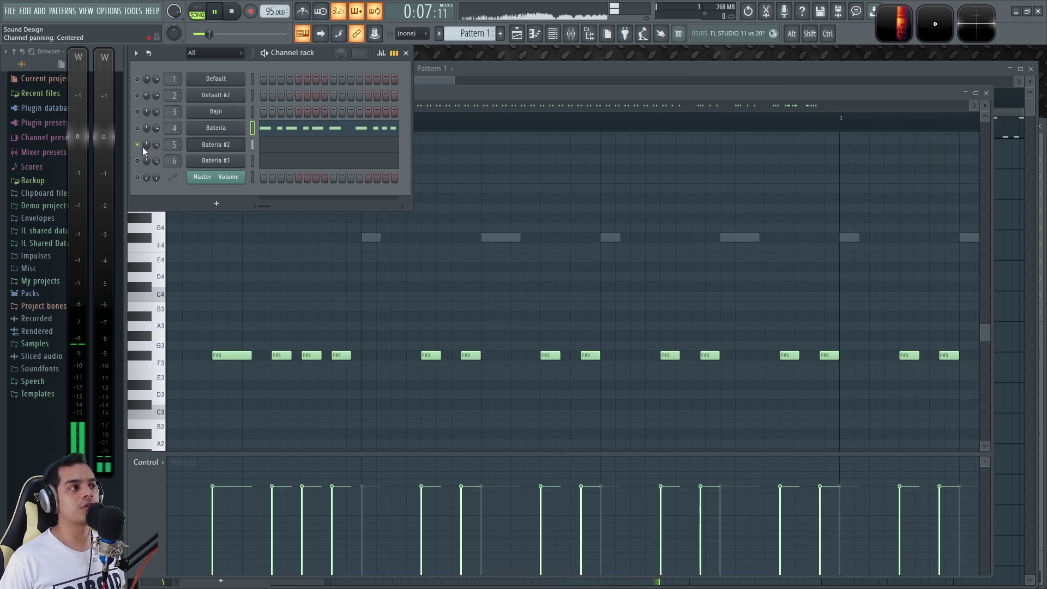
pyautogui.keyDown('ctrl'); pyautogui.click(138, 161); pyautogui.keyUp('ctrl')
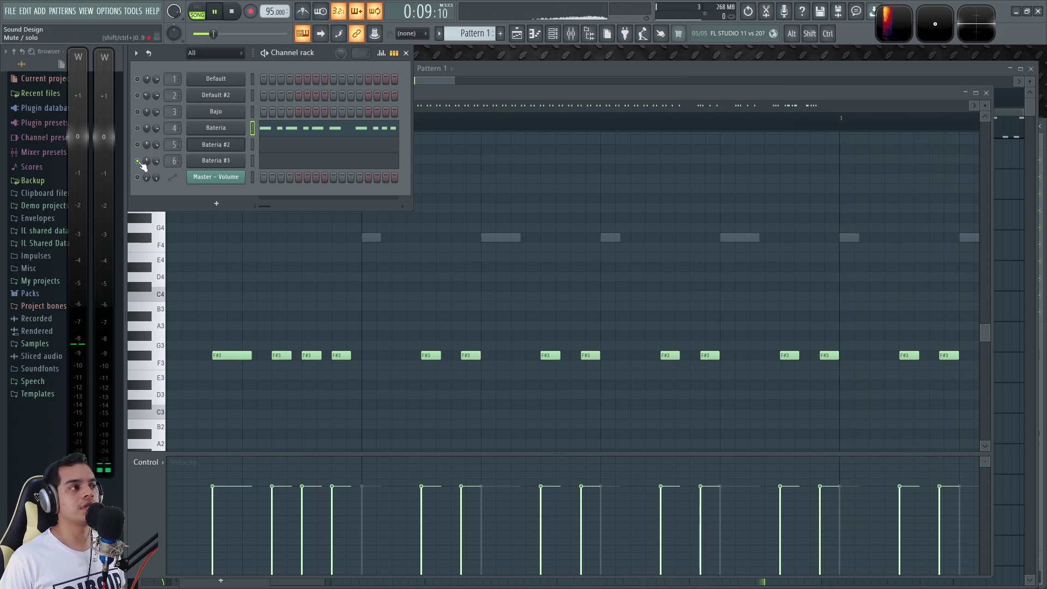
pyautogui.press('space')
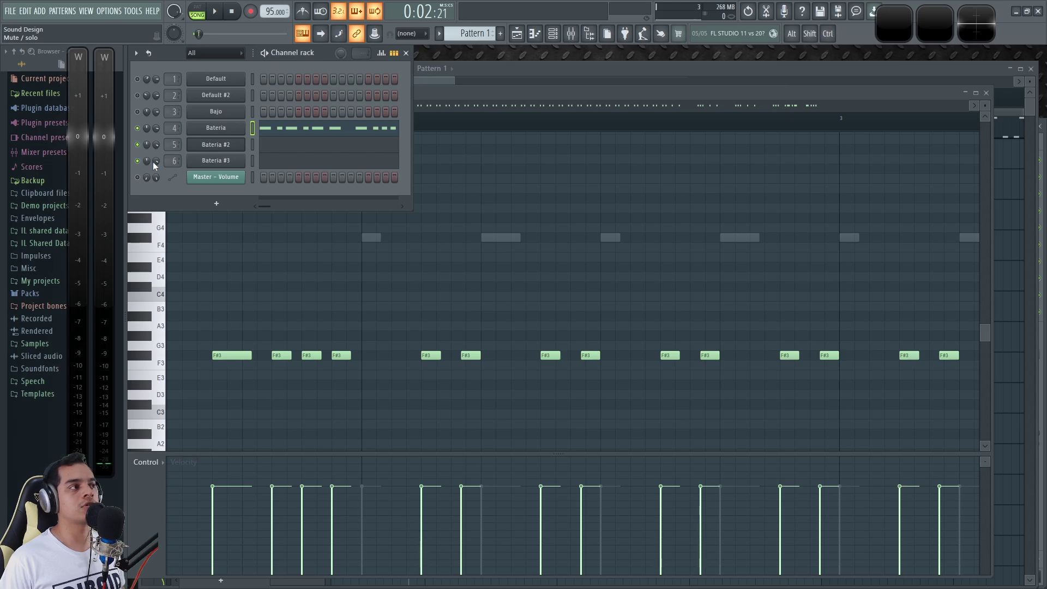
# Play the three drum channels together while following the Bateria piano roll, stop, and return to the channel rack.
pyautogui.click(359, 260)
pyautogui.press('space')
pyautogui.scroll(-5, 363, 262)
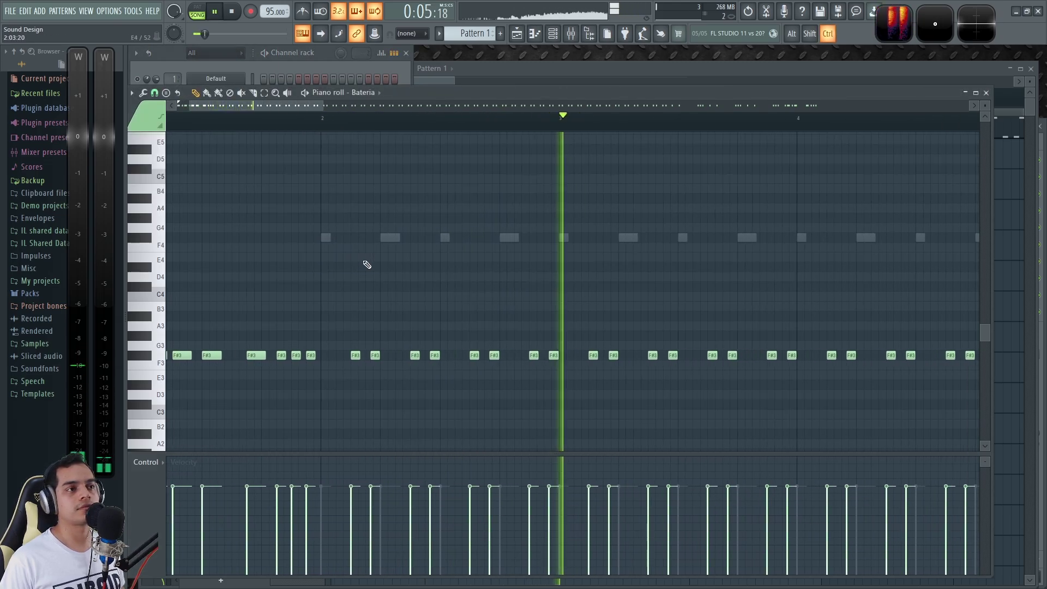
pyautogui.scroll(3, 389, 266)
pyautogui.press('space')
pyautogui.click(329, 54)
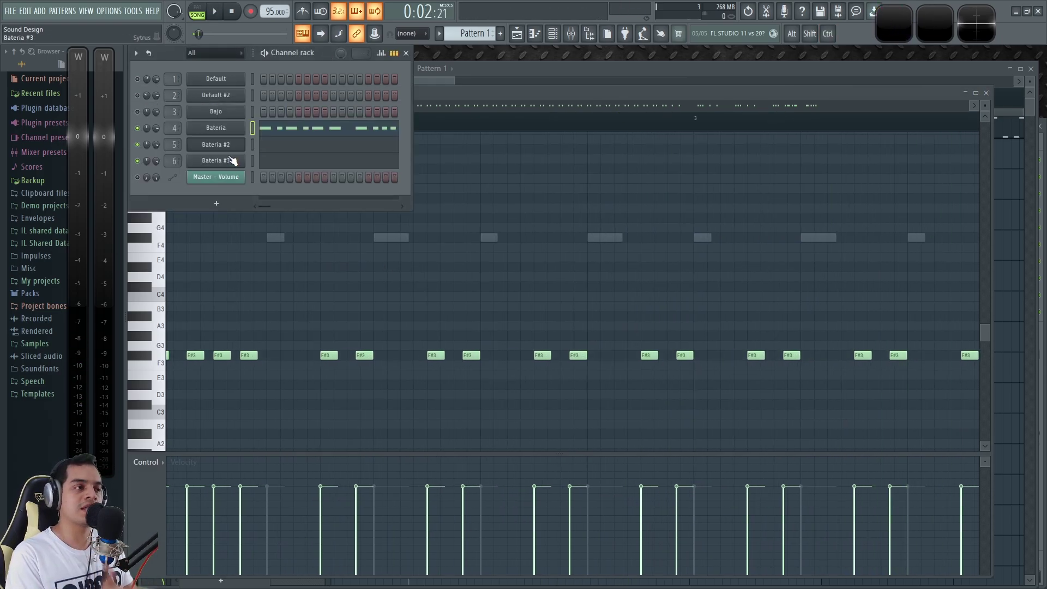
# Open the mixer and compare the equalizer curves of the Ruido, Ruido 2 and Ruido 3 tracks.
pyautogui.press('F9')
pyautogui.click(214, 170)
pyautogui.click(226, 167)
pyautogui.click(237, 166)
pyautogui.click(213, 165)
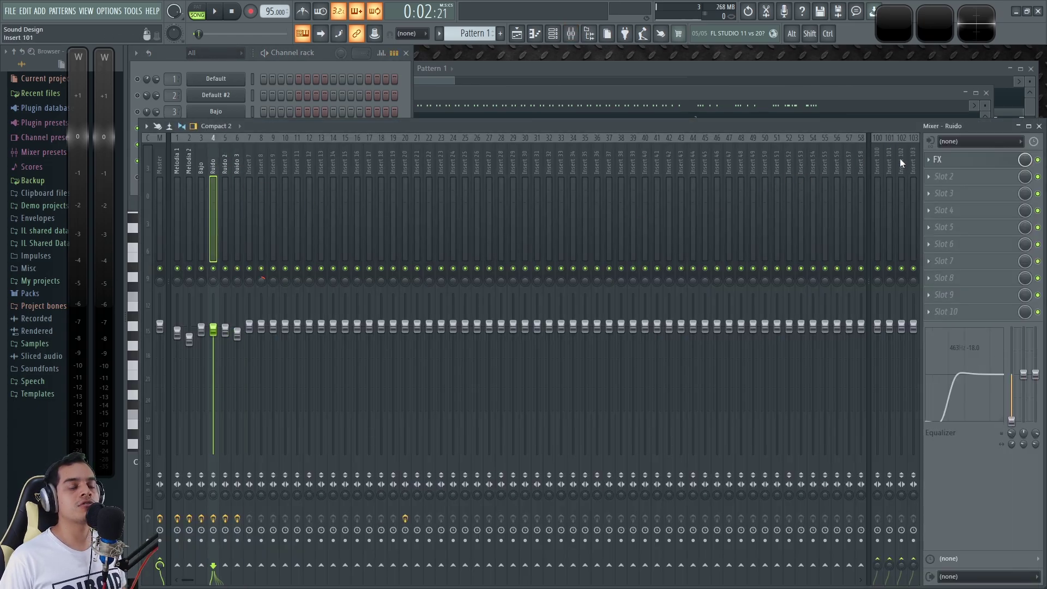
pyautogui.click(226, 165)
pyautogui.click(235, 165)
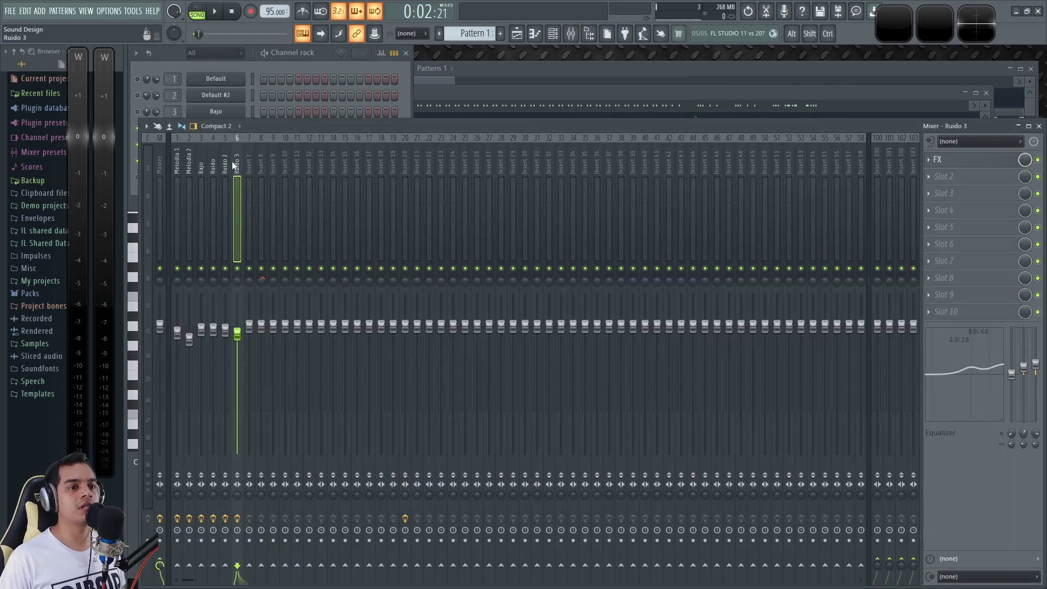
pyautogui.click(226, 170)
pyautogui.click(211, 167)
pyautogui.click(226, 167)
# Inspect the FX Effector in the first effect slot of Ruido 3, Ruido 2 and Ruido.
pyautogui.click(238, 165)
pyautogui.click(1006, 159)
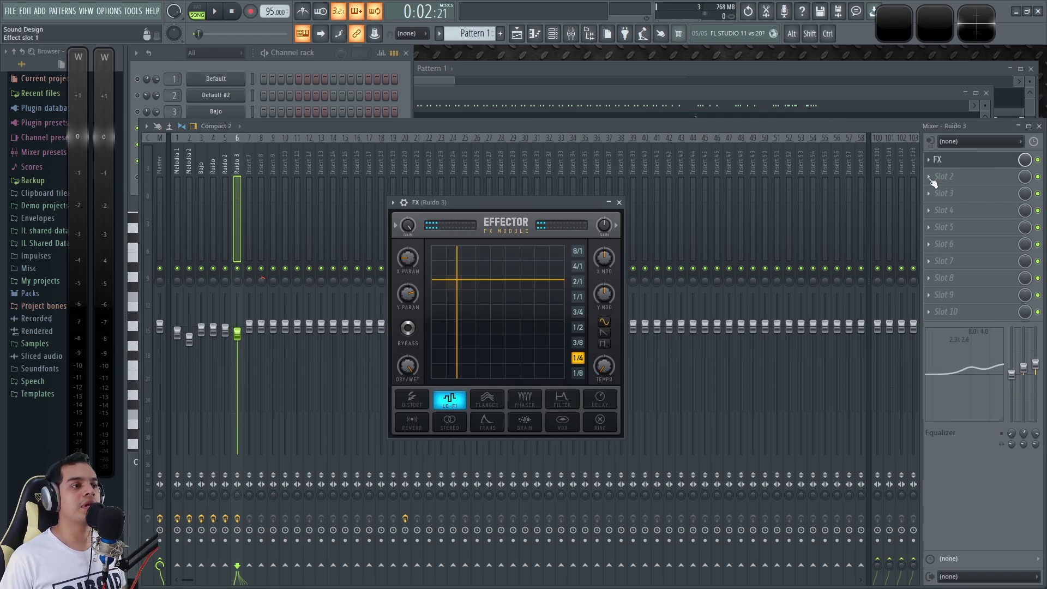
pyautogui.click(226, 155)
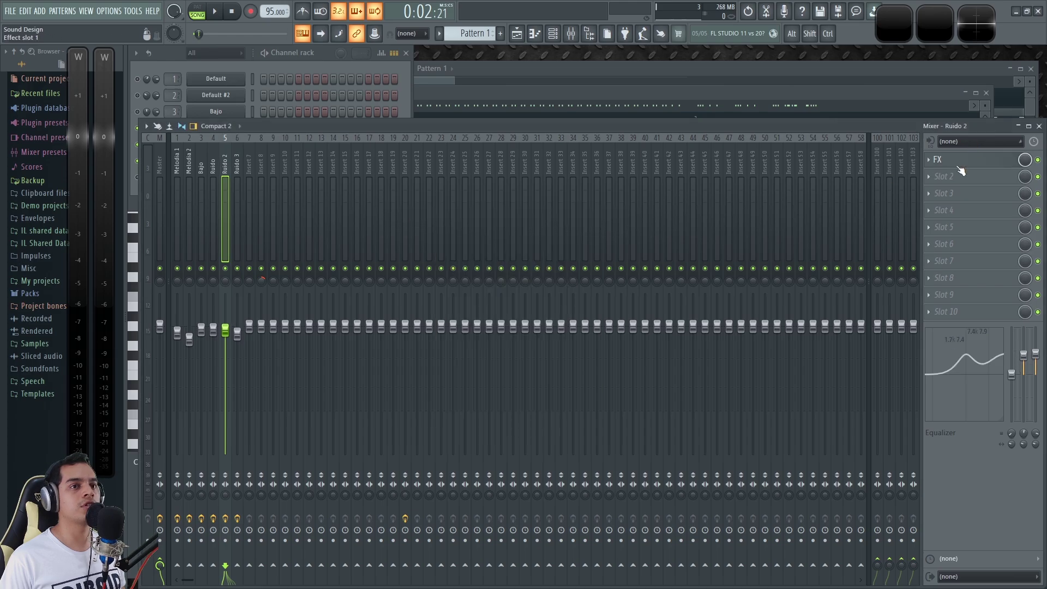
pyautogui.click(959, 163)
pyautogui.click(211, 163)
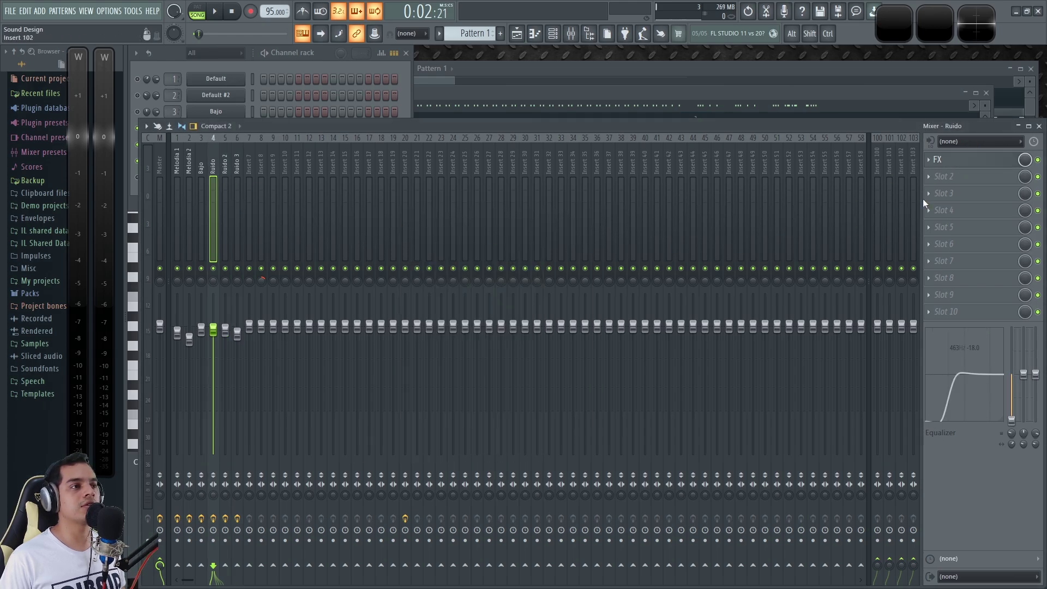
pyautogui.click(961, 163)
# Play the drum pattern while bringing the channel rack and the playlist into view.
pyautogui.press('space')
pyautogui.click(395, 129)
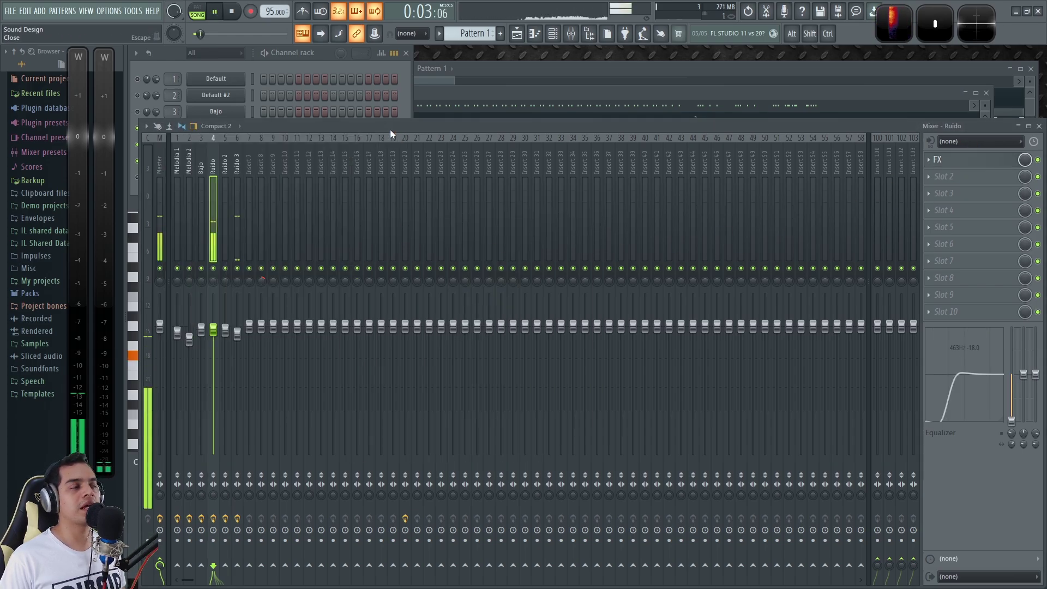
pyautogui.click(324, 52)
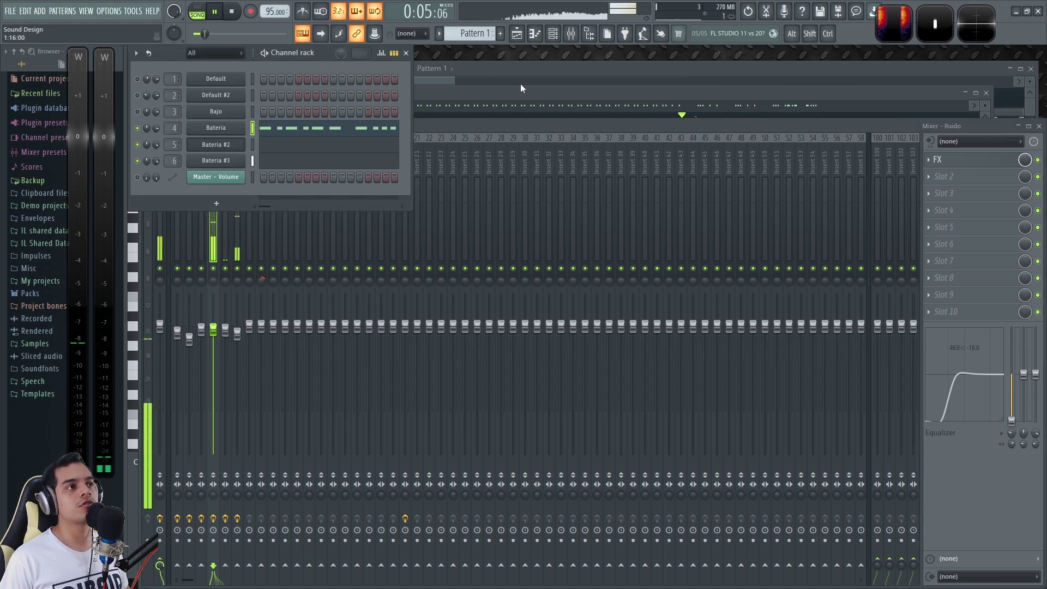
pyautogui.click(552, 68)
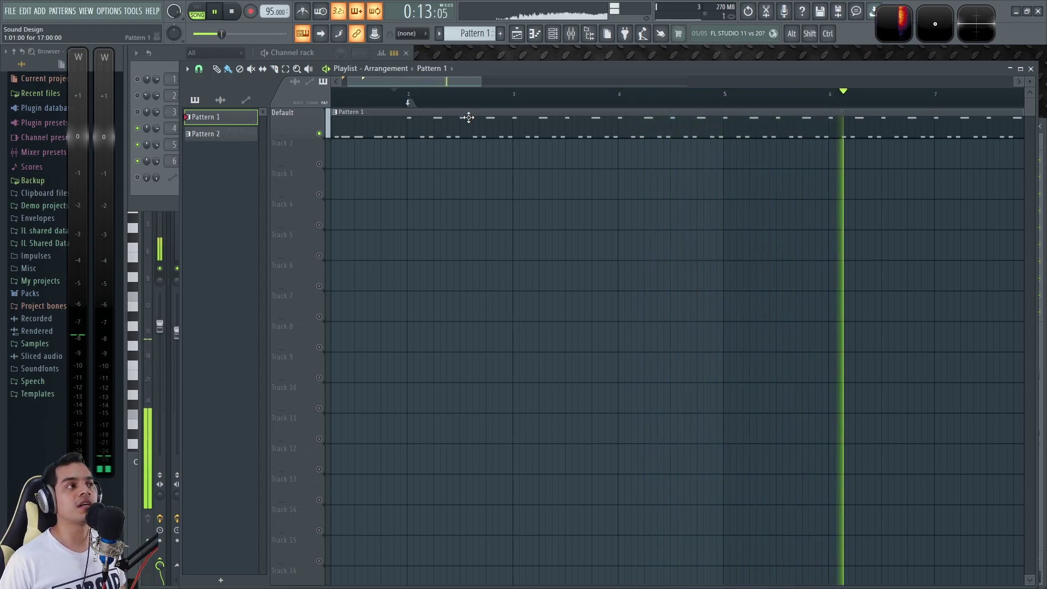
# Stop playback, re-enable all the channels and bring the whole Pattern 1 clip into view in the playlist.
pyautogui.click(329, 54)
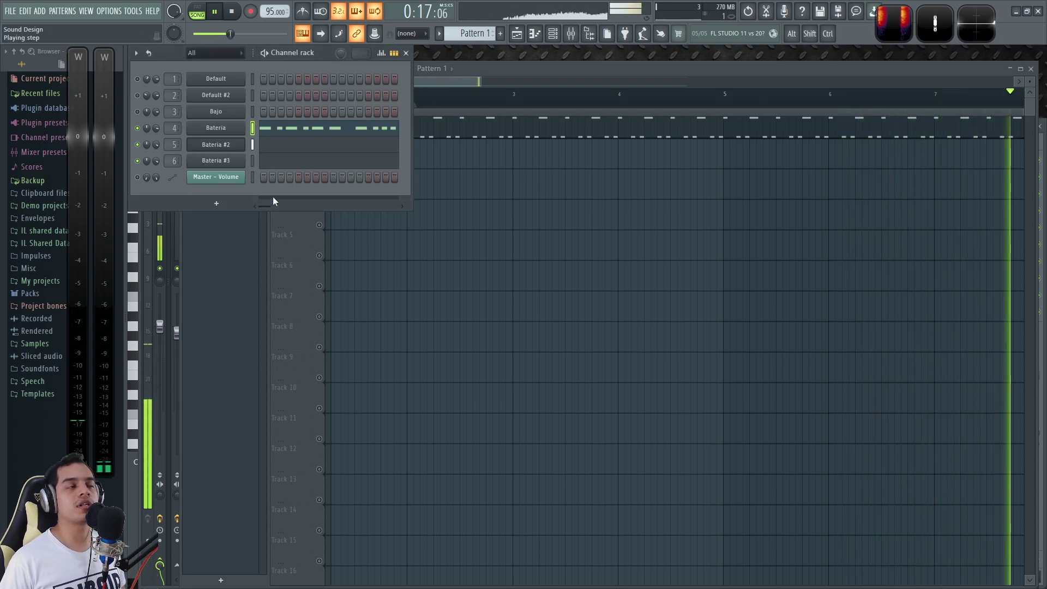
pyautogui.press('space')
pyautogui.keyDown('ctrl'); pyautogui.click(138, 130); pyautogui.keyUp('ctrl')
pyautogui.rightClick(594, 264)
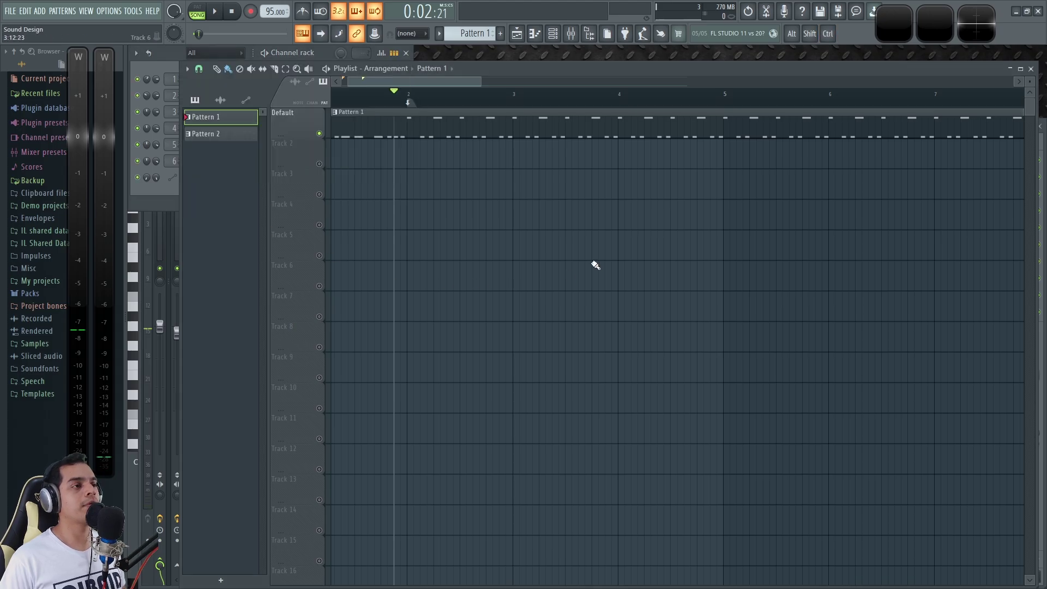
pyautogui.scroll(-5, 578, 264)
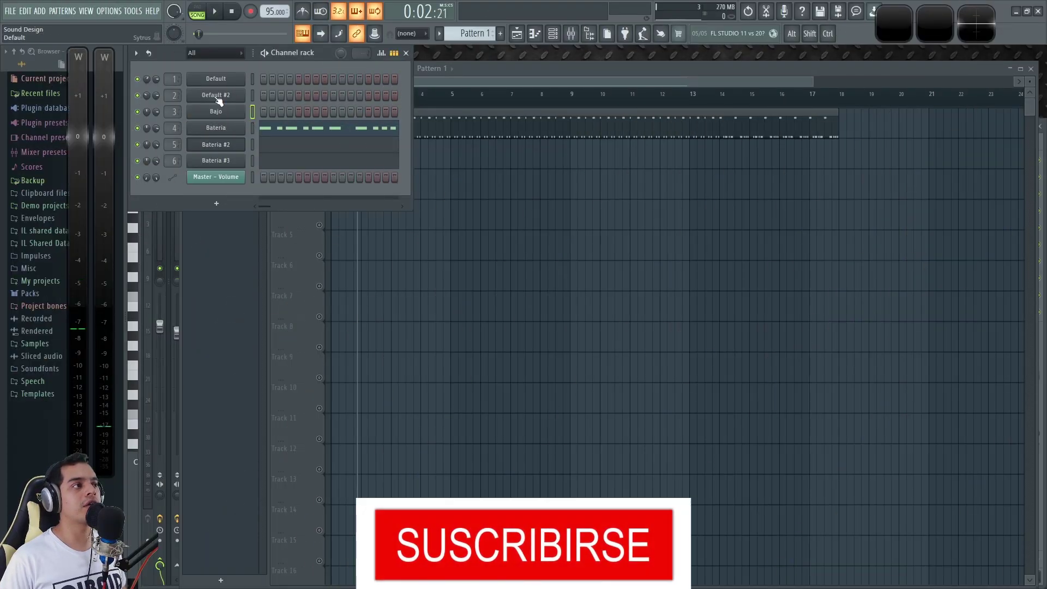
# Open the Bajo synth and move the Bajo notes from Pattern 2 to the empty Pattern 3.
pyautogui.click(230, 113)
pyautogui.press('KP_Add')
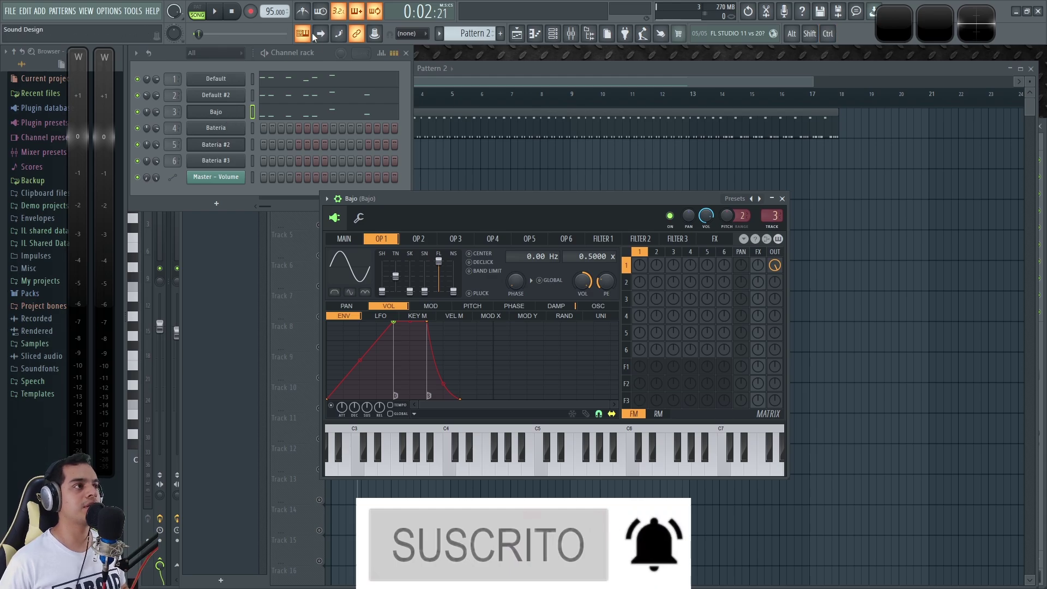
pyautogui.click(327, 55)
pyautogui.hotkey('ctrl', 'x')
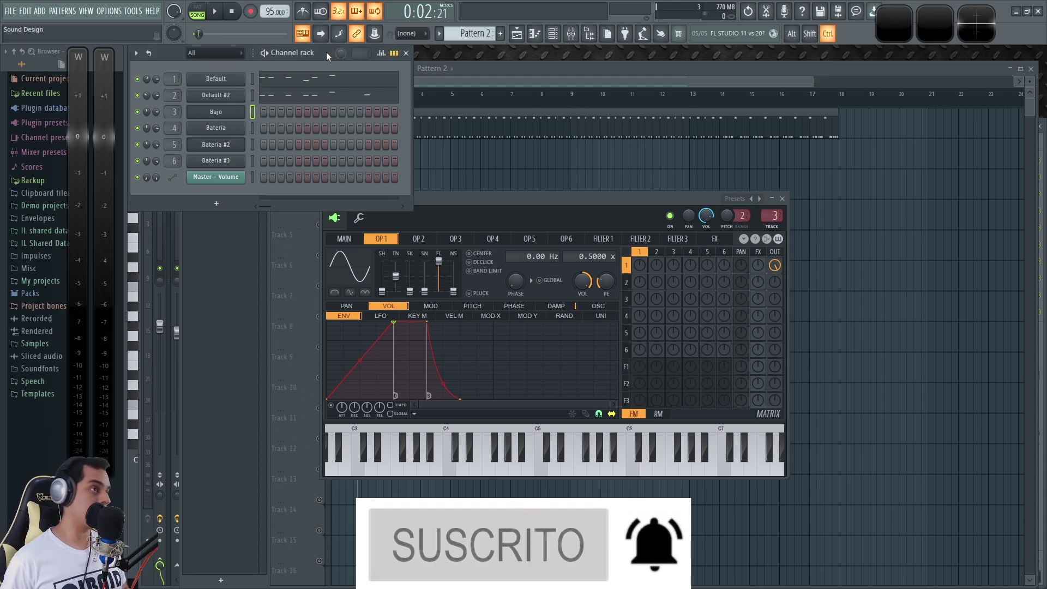
pyautogui.press('KP_Add')
pyautogui.hotkey('ctrl', 'v')
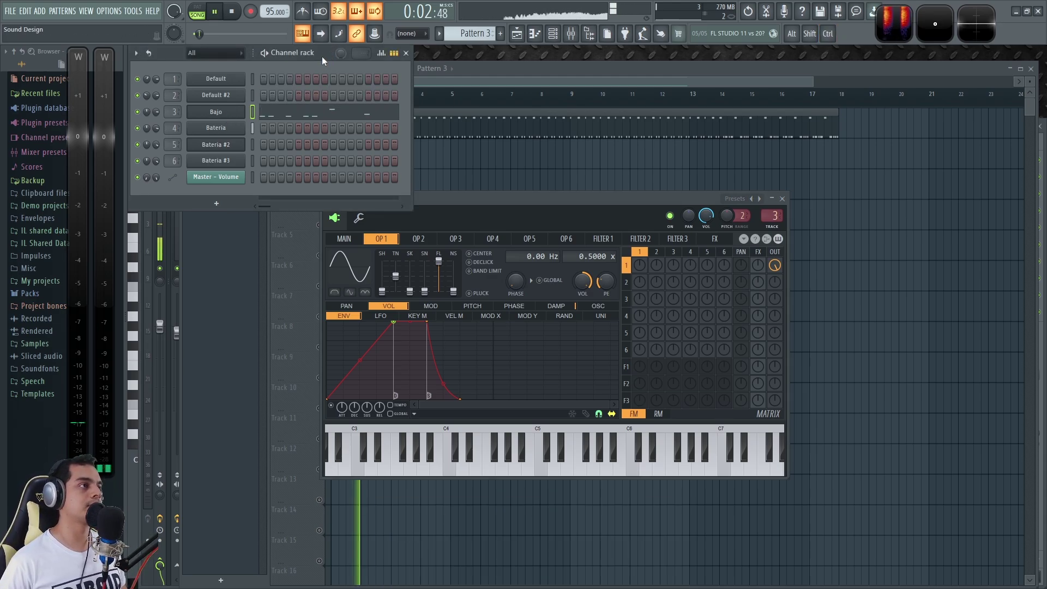
# Play Pattern 3 in pattern mode and shorten the attack of Bajo's operator 1 volume envelope to zero.
pyautogui.click(198, 12)
pyautogui.press('space')
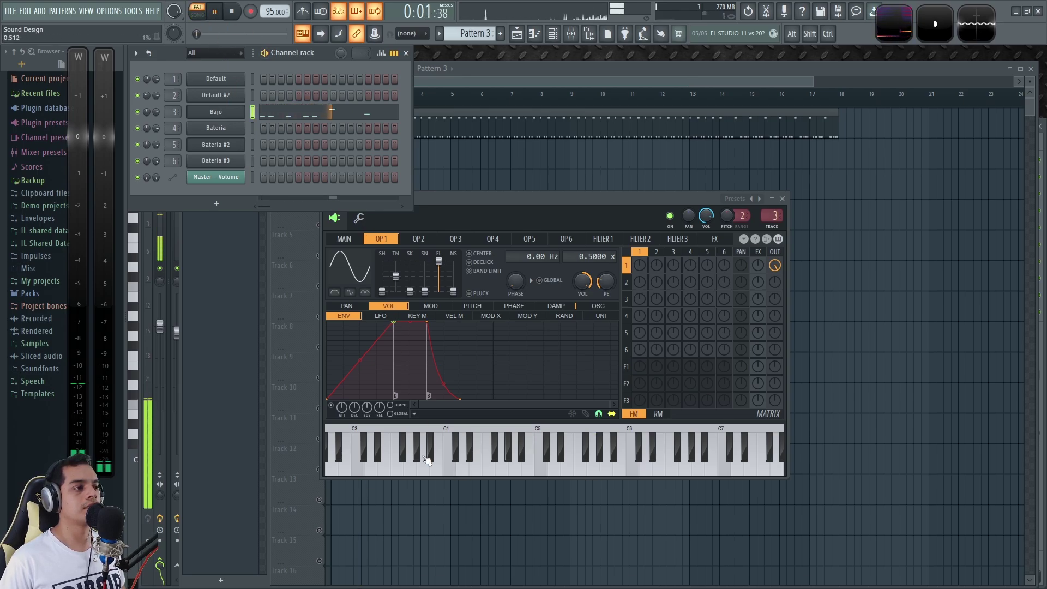
pyautogui.moveTo(394, 321); pyautogui.dragTo(327, 321)
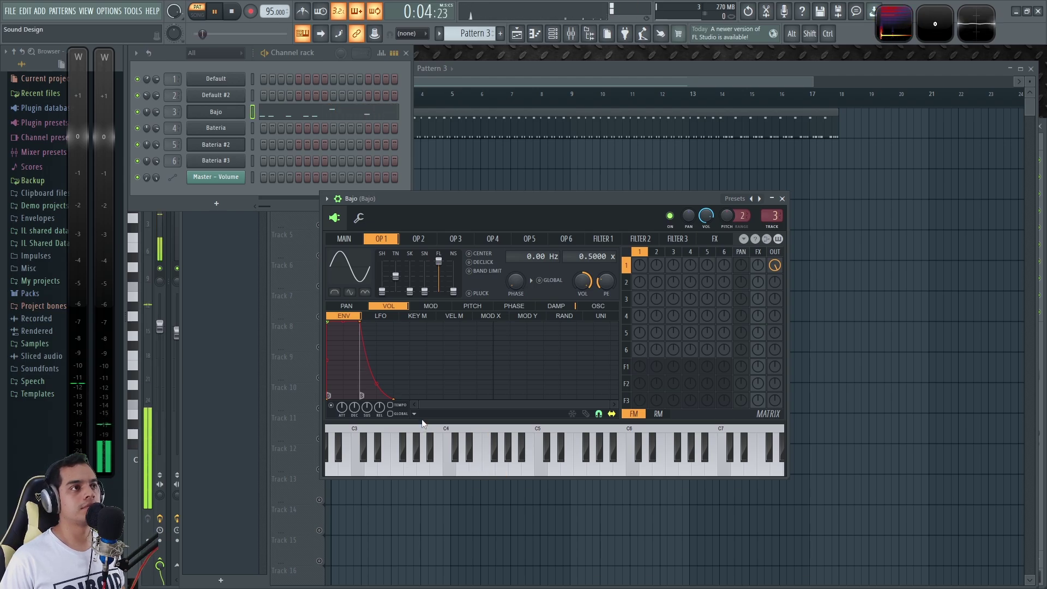
# Place Pattern 3 on Track 3 and Pattern 2 on Track 2 at the start of the playlist.
pyautogui.click(510, 141)
pyautogui.click(343, 184)
pyautogui.rightClick(377, 184)
pyautogui.scroll(2, 374, 98)
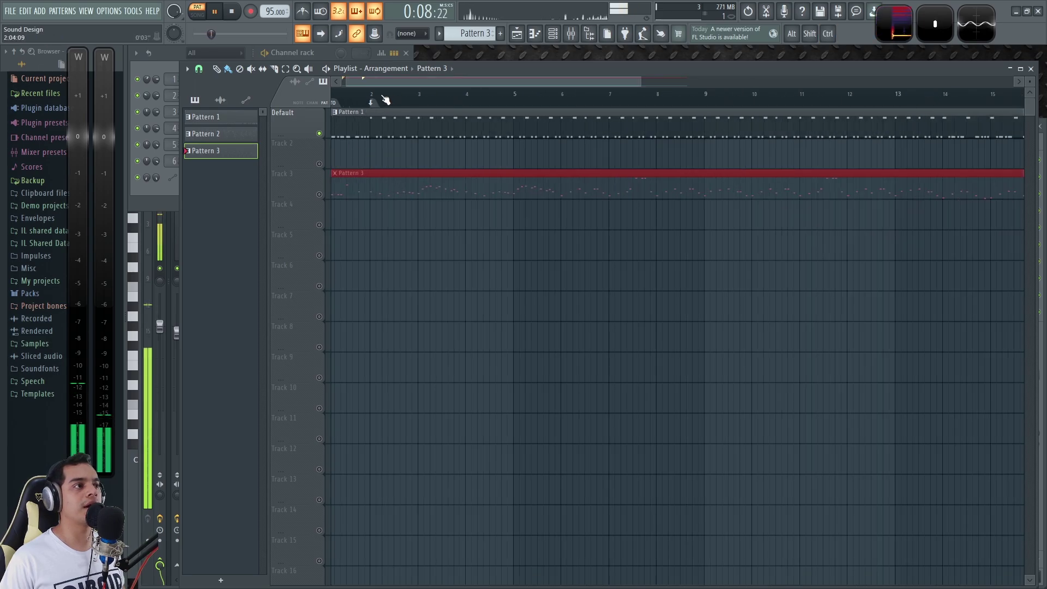
pyautogui.click(245, 138)
pyautogui.click(339, 158)
pyautogui.scroll(-2, 616, 262)
# Stop playback, solo Track 3 and make Pattern 3 the active pattern from its playlist clip.
pyautogui.press('space')
pyautogui.rightClick(319, 194)
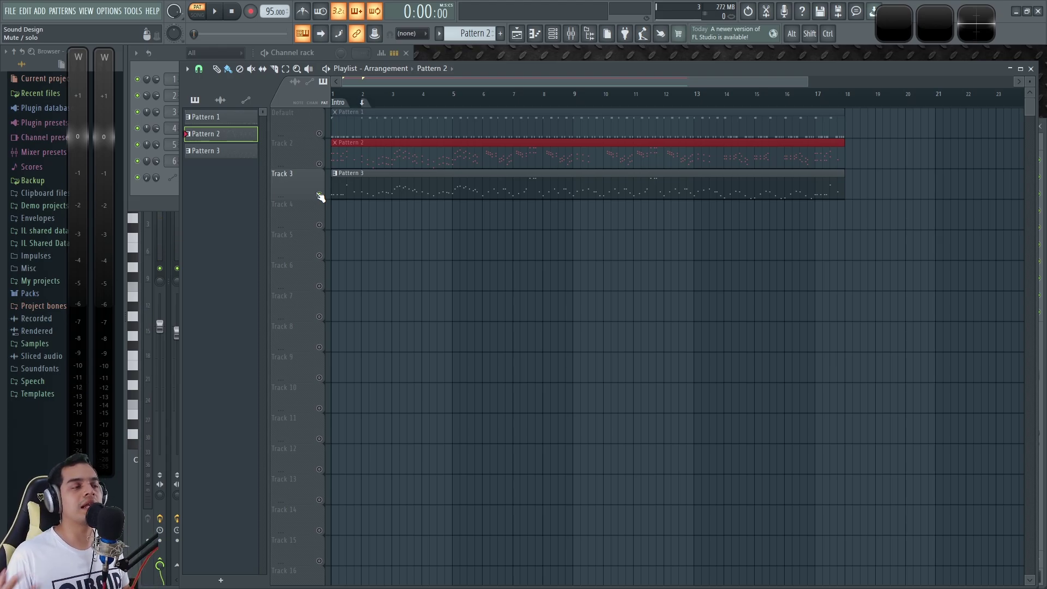
pyautogui.scroll(2, 362, 191)
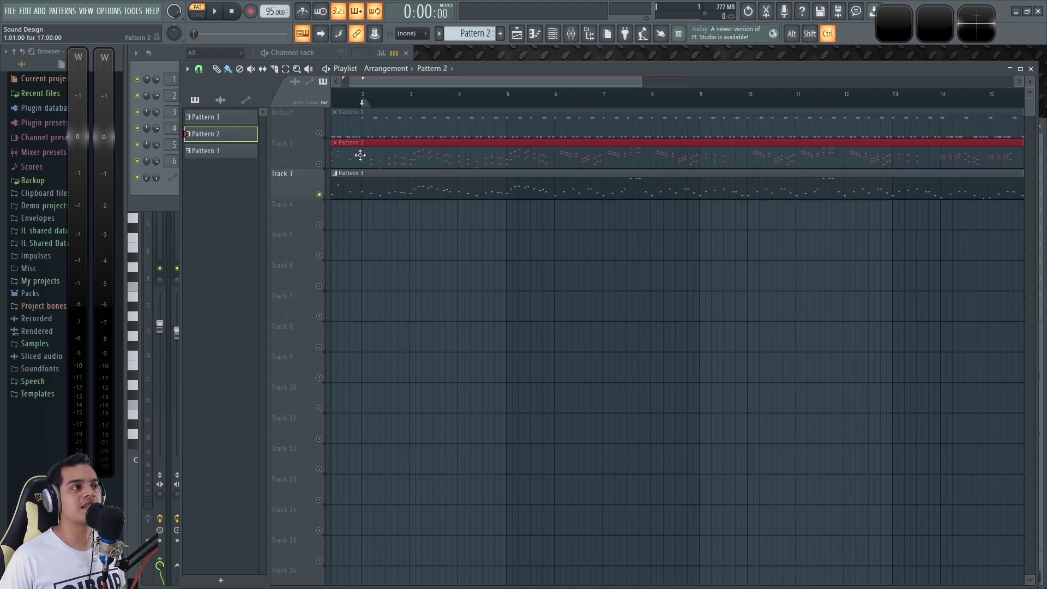
pyautogui.moveTo(382, 81); pyautogui.dragTo(360, 82)
pyautogui.click(355, 180)
pyautogui.click(148, 53)
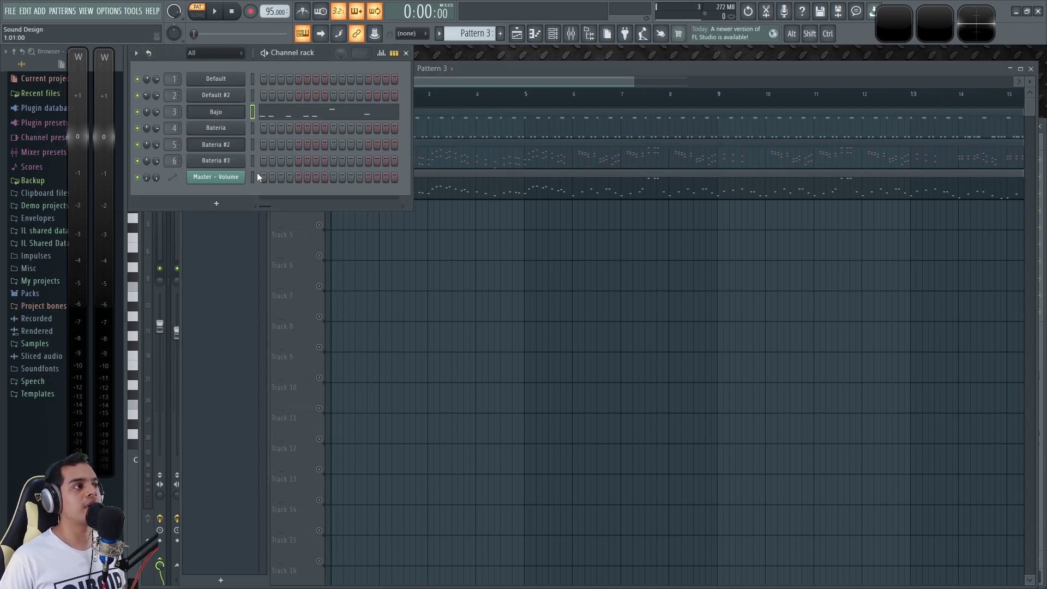
# Shape the pitch envelope of Bajo's operator 1 to start at full level and drop rapidly to minimum, and audition it.
pyautogui.click(233, 115)
pyautogui.click(360, 218)
pyautogui.moveTo(389, 197); pyautogui.dragTo(378, 195)
pyautogui.click(358, 226)
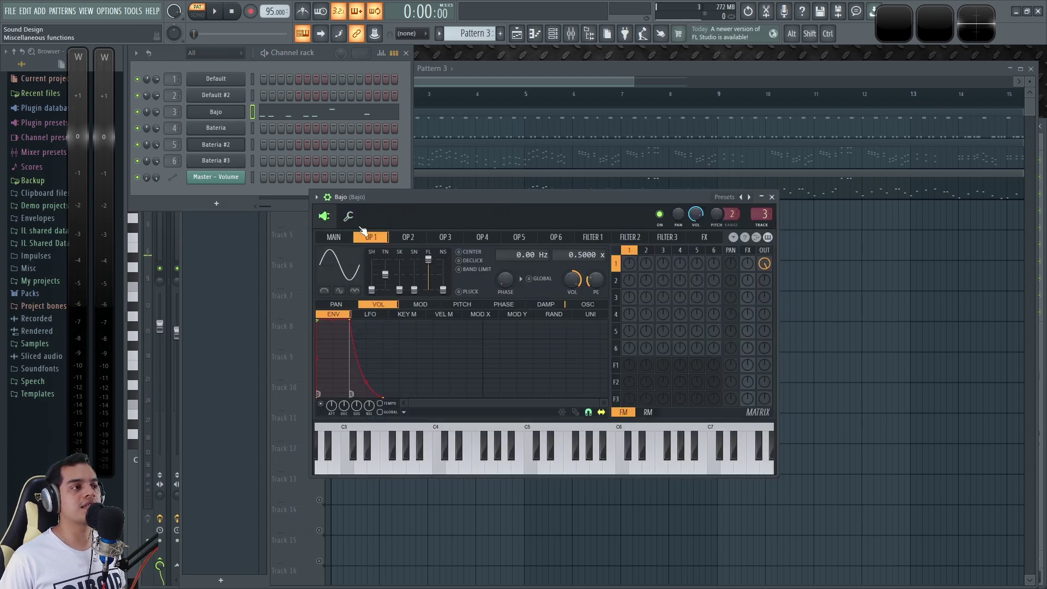
pyautogui.click(467, 306)
pyautogui.moveTo(380, 324); pyautogui.dragTo(318, 322)
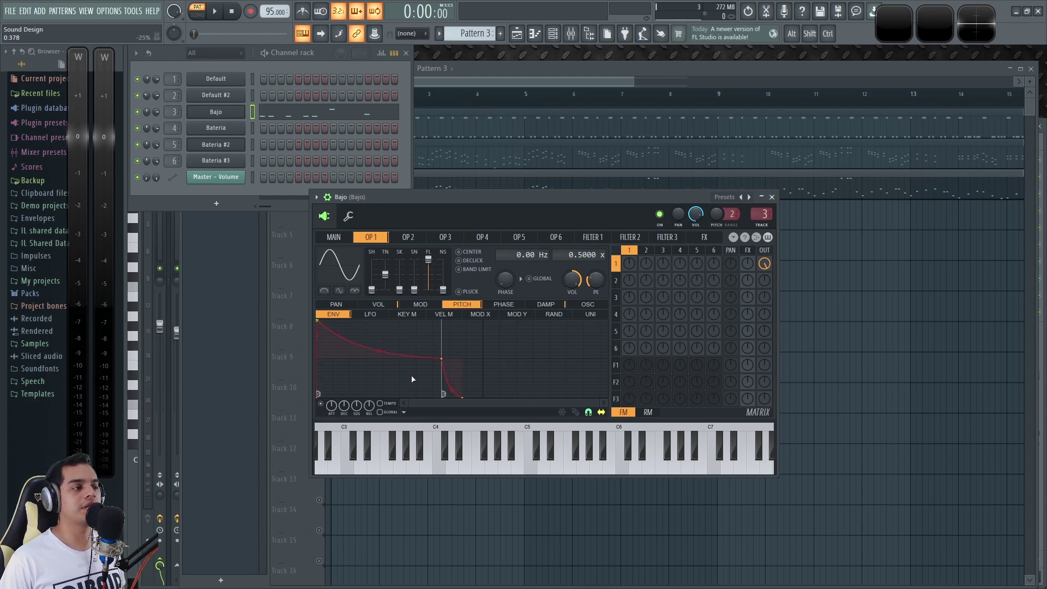
pyautogui.moveTo(444, 359); pyautogui.dragTo(348, 420)
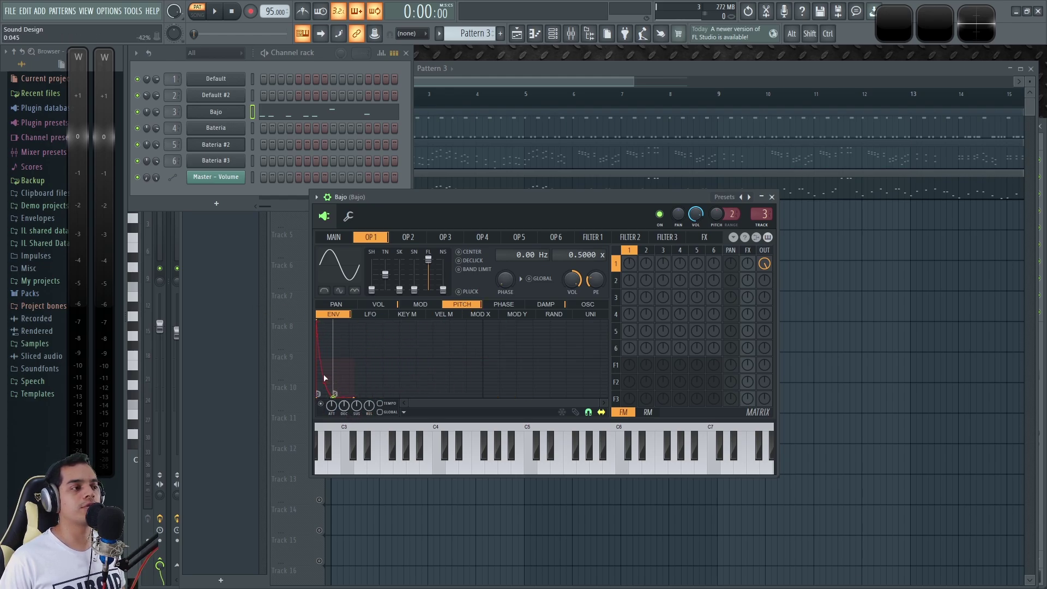
pyautogui.press('c')
pyautogui.press('e')
pyautogui.press('c')
# Shorten operator 1's volume envelope by moving its decay point earlier and down to minimum, and audition the bass with the pattern playing.
pyautogui.click(377, 304)
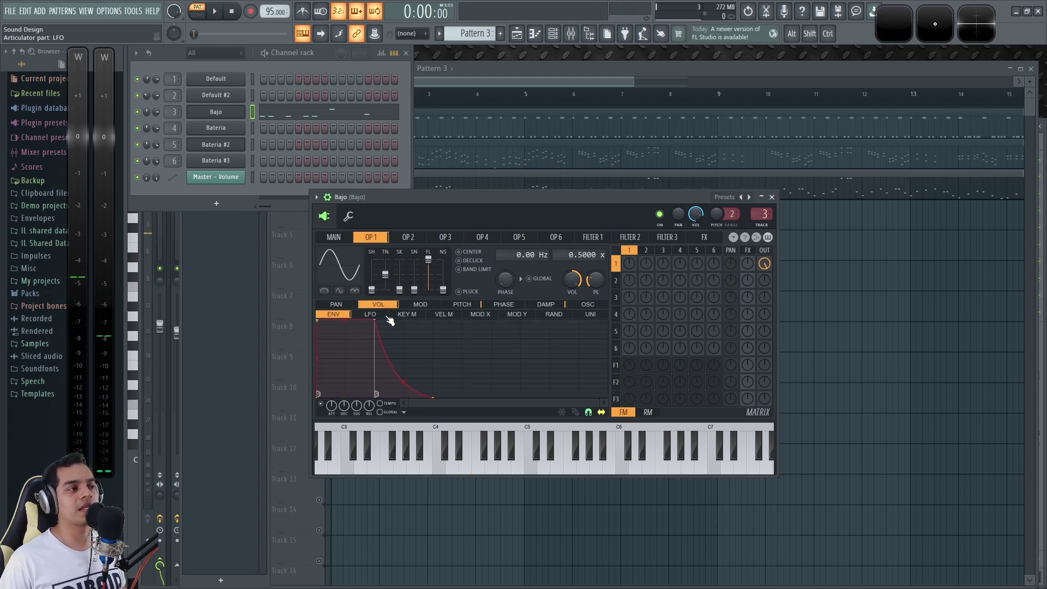
pyautogui.moveTo(376, 320); pyautogui.dragTo(346, 393)
pyautogui.press('c')
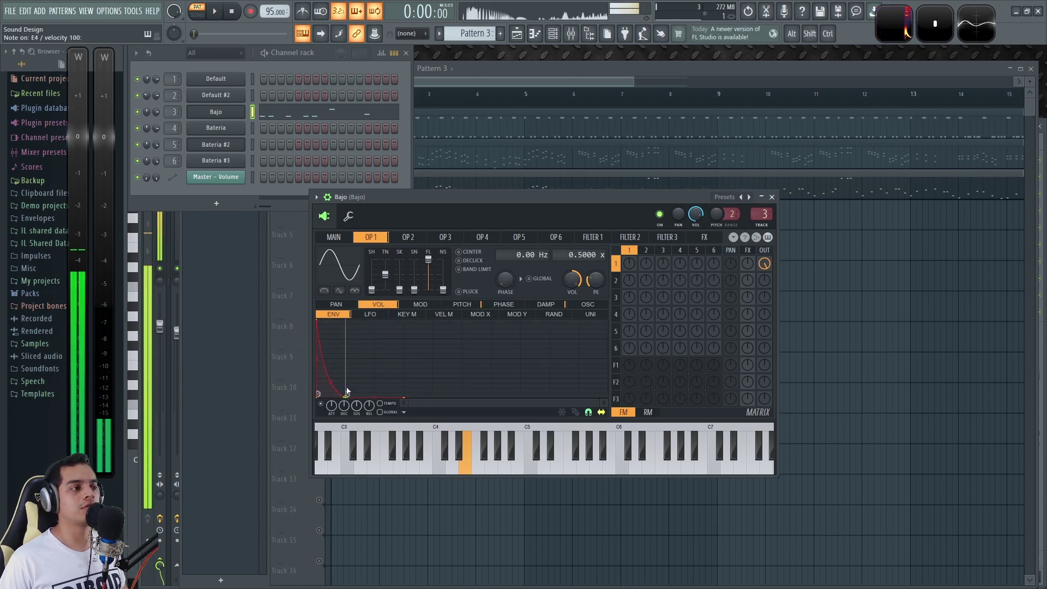
pyautogui.press('space')
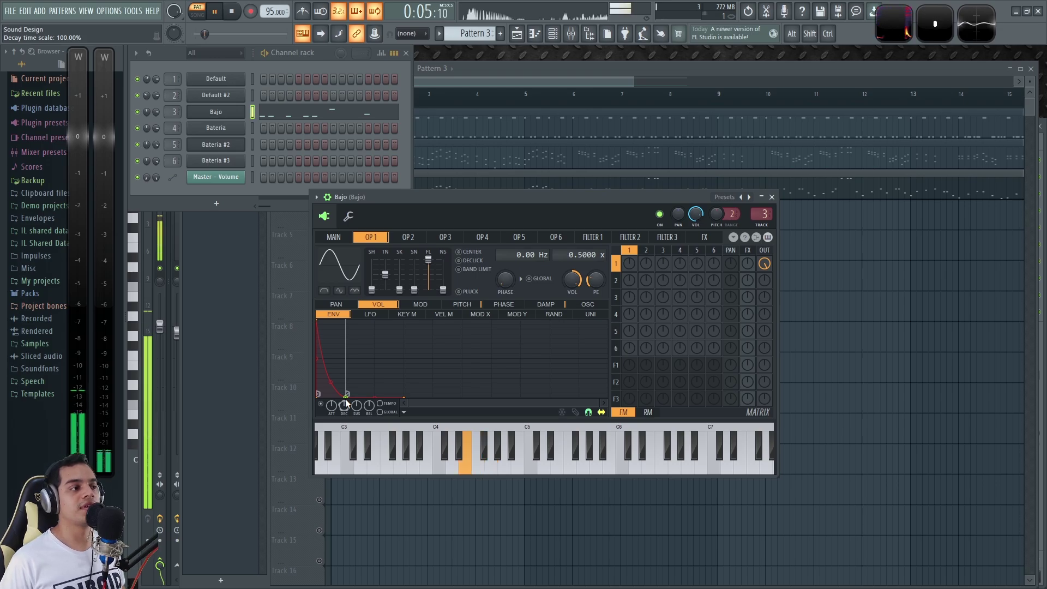
# Compare operator 1's volume envelope with its decay point at full level and back at minimum, stopping playback in between.
pyautogui.moveTo(346, 396); pyautogui.dragTo(345, 319)
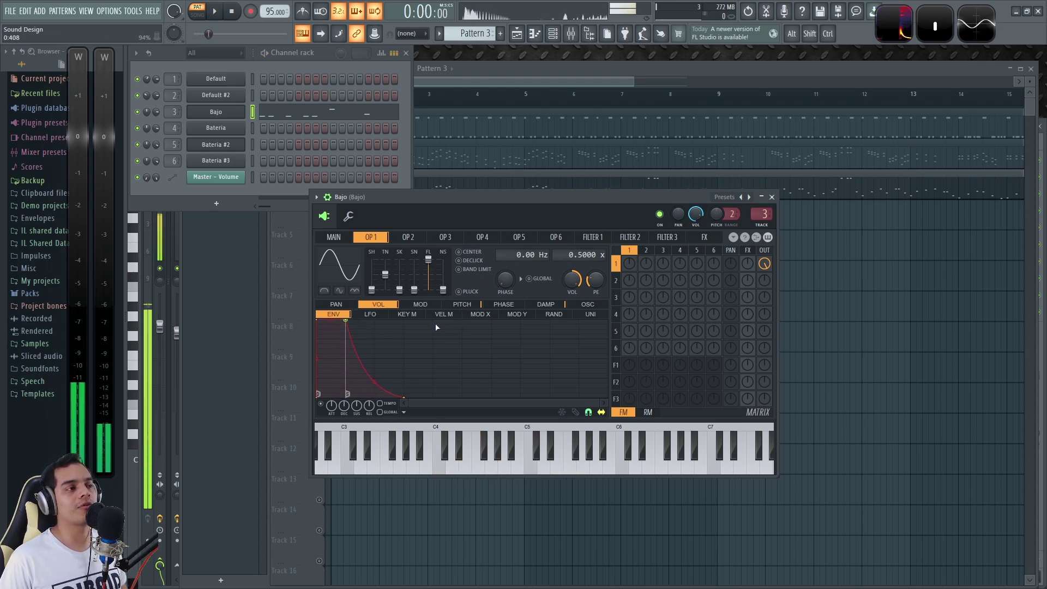
pyautogui.press('space')
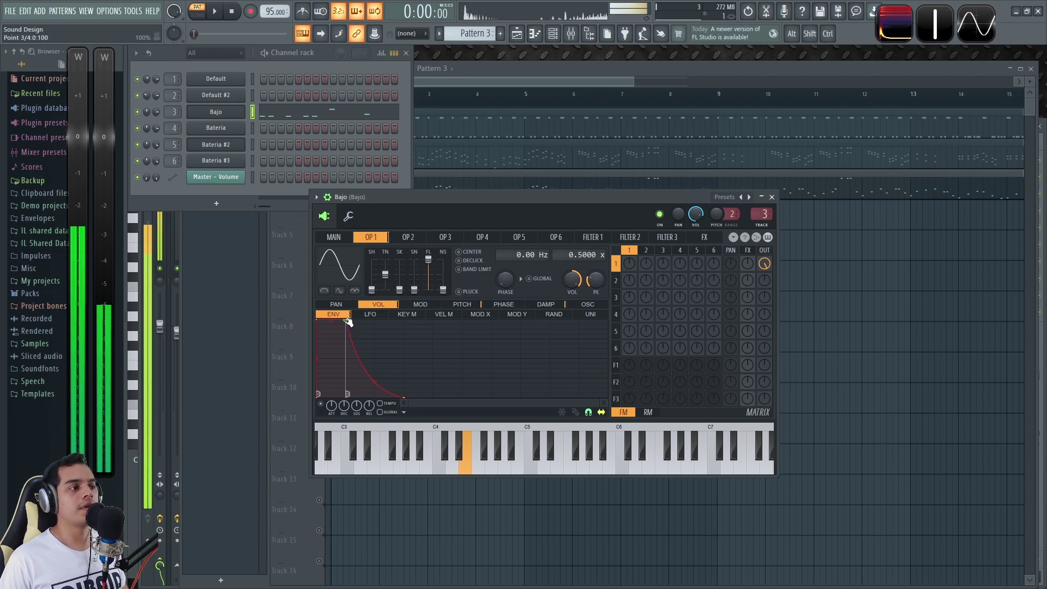
pyautogui.moveTo(346, 320); pyautogui.dragTo(352, 393)
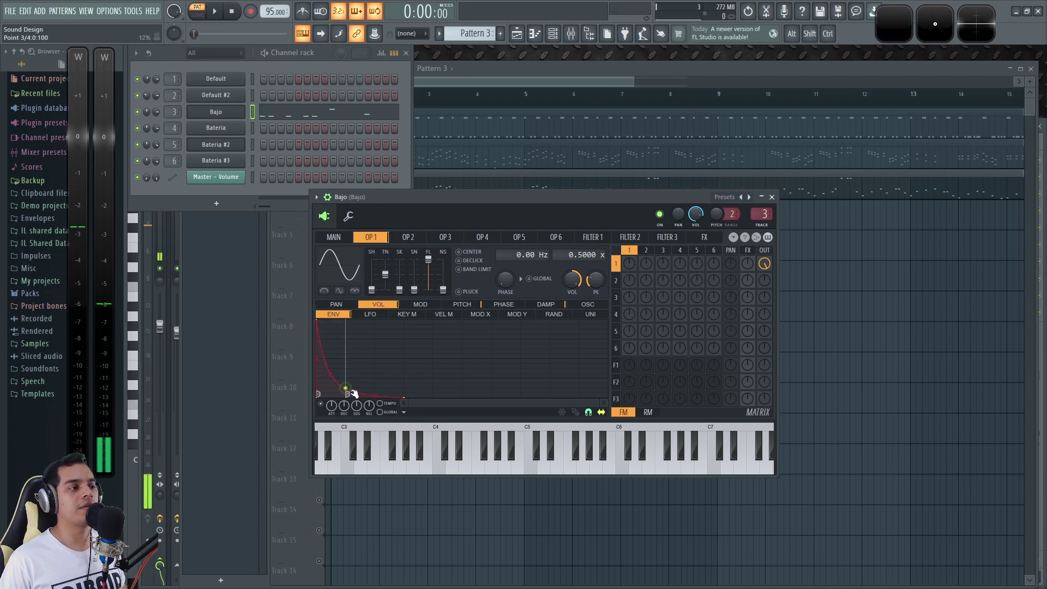
# Audition the short Bajo sound with repeated notes from the low to the high octaves of the synth keyboard.
pyautogui.click(362, 469)
pyautogui.click(361, 469)
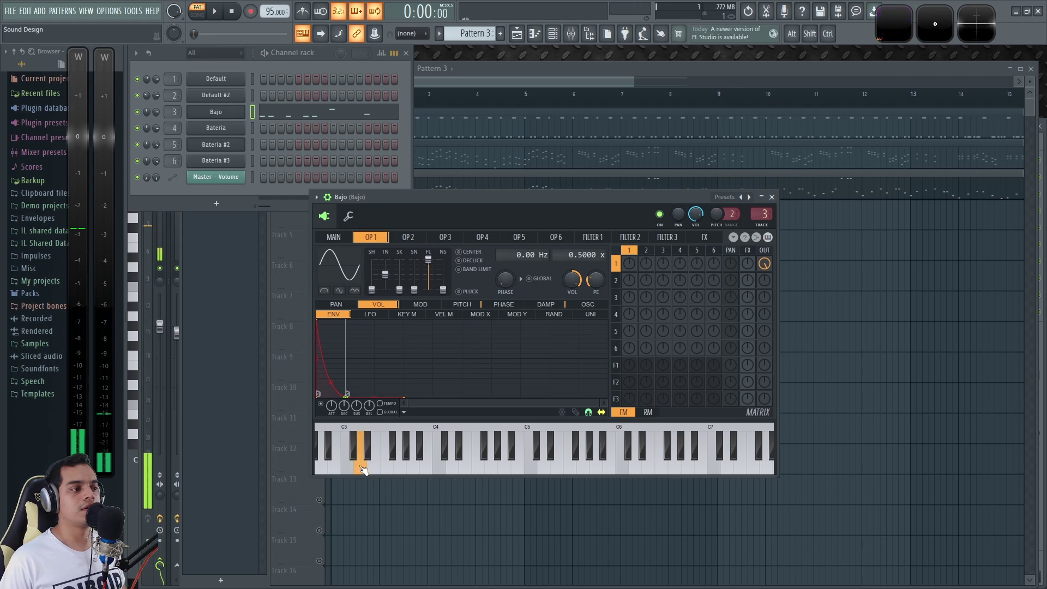
pyautogui.click(361, 469)
pyautogui.click(361, 469)
pyautogui.click(361, 469)
pyautogui.click(362, 469)
pyautogui.click(363, 468)
pyautogui.click(388, 469)
pyautogui.click(403, 469)
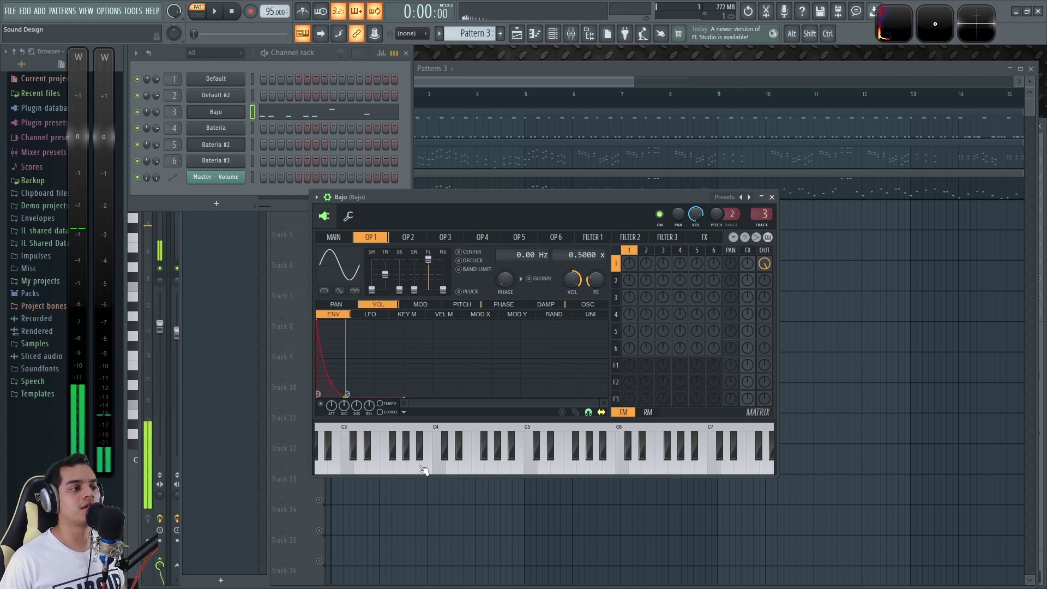
pyautogui.click(428, 469)
pyautogui.click(451, 470)
pyautogui.click(426, 470)
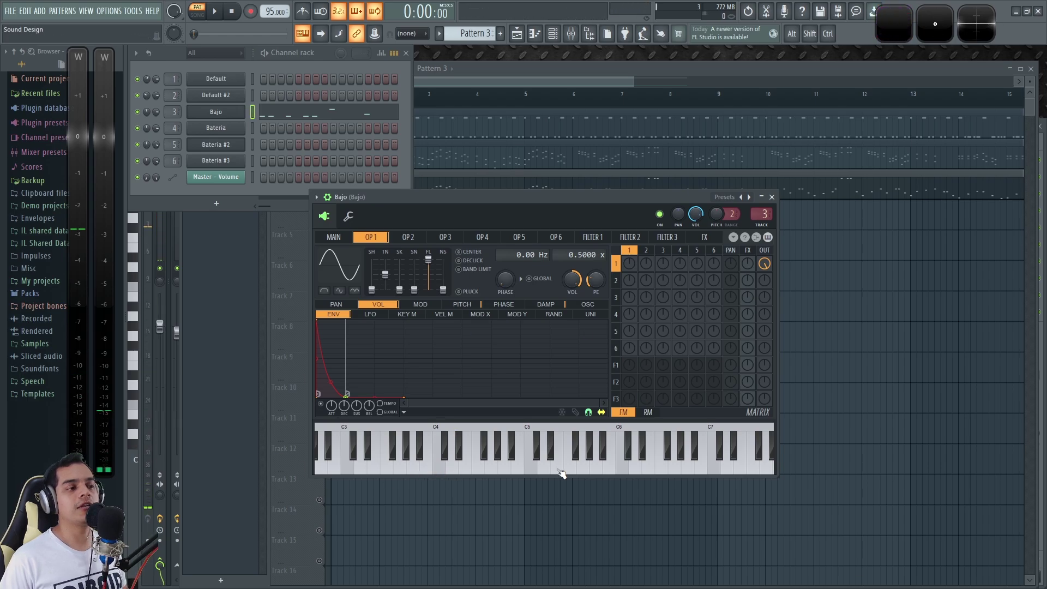
pyautogui.click(632, 469)
pyautogui.click(632, 469)
pyautogui.click(688, 469)
pyautogui.click(690, 469)
pyautogui.click(692, 469)
pyautogui.click(696, 470)
pyautogui.click(755, 468)
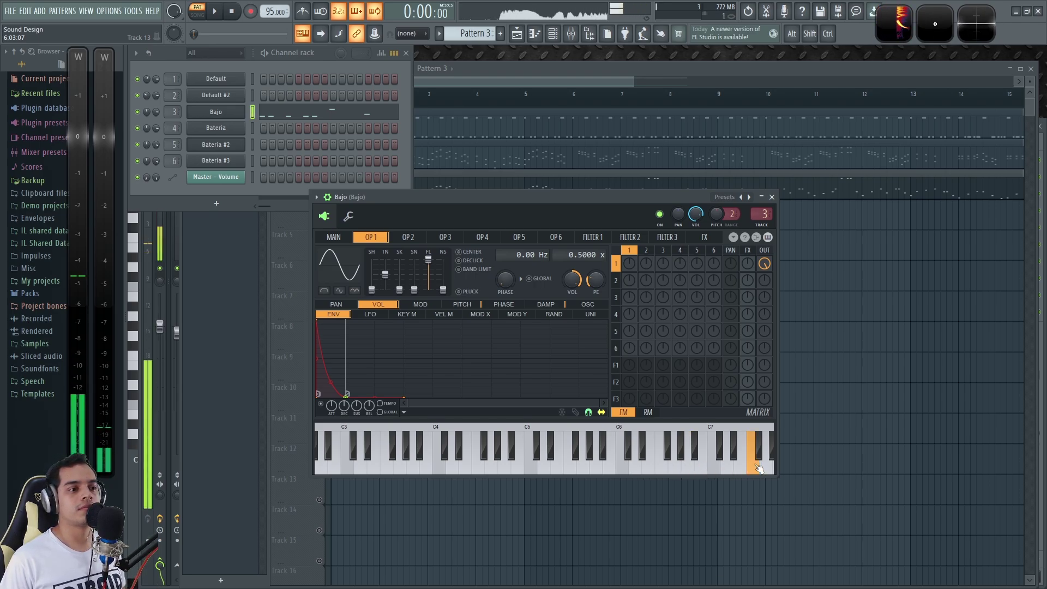
pyautogui.click(559, 468)
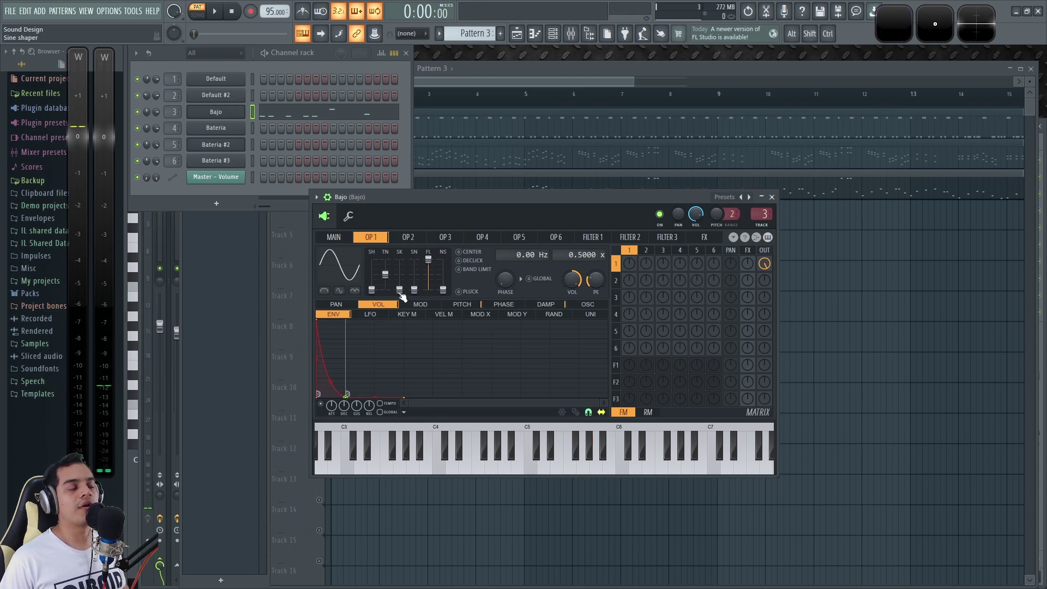
# Shape operator 1's pitch LFO envelope to start at full amount and hold it for longer.
pyautogui.click(459, 304)
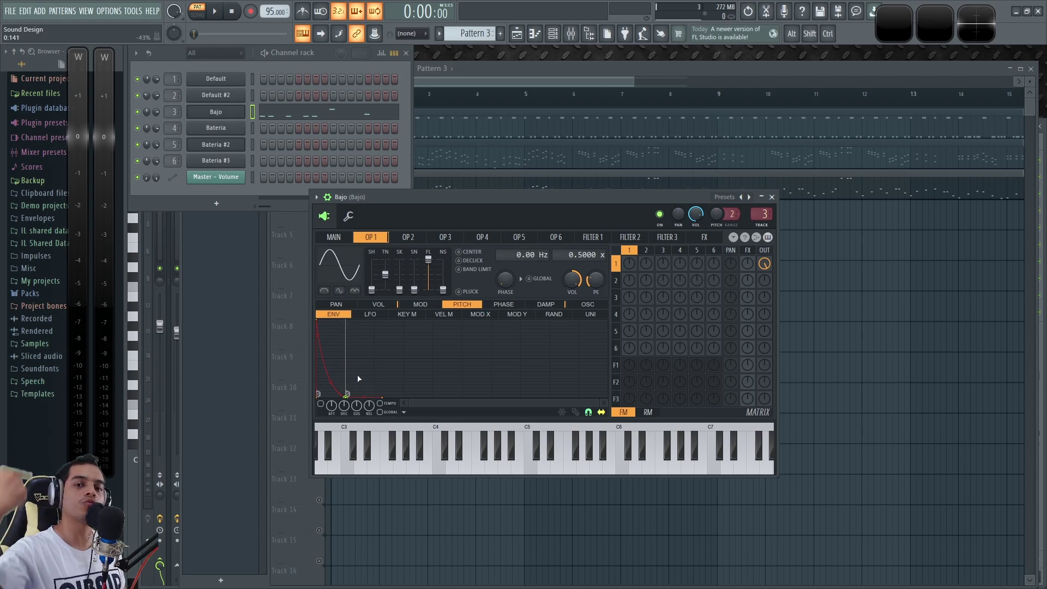
pyautogui.click(382, 317)
pyautogui.moveTo(388, 359); pyautogui.dragTo(274, 303)
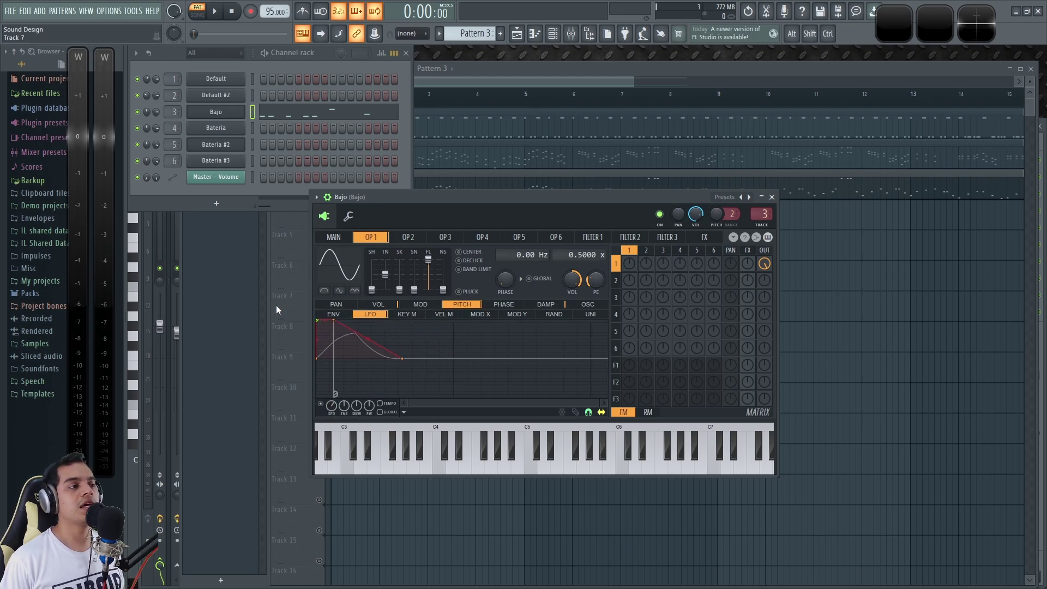
pyautogui.moveTo(336, 322); pyautogui.dragTo(426, 320)
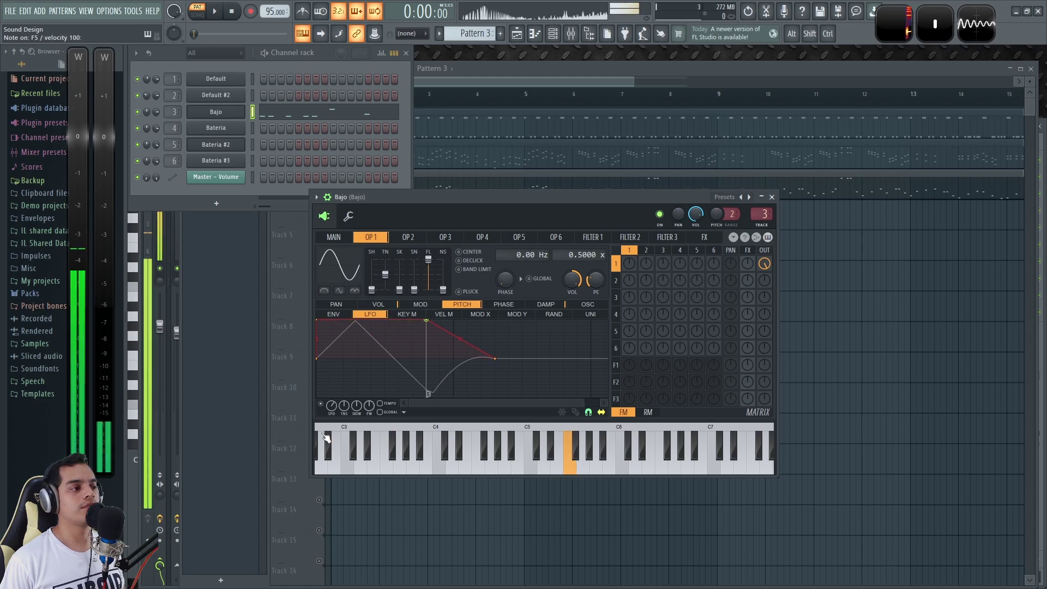
# Raise the decay point of operator 1's volume envelope back to full level and return to the pitch settings.
pyautogui.click(378, 305)
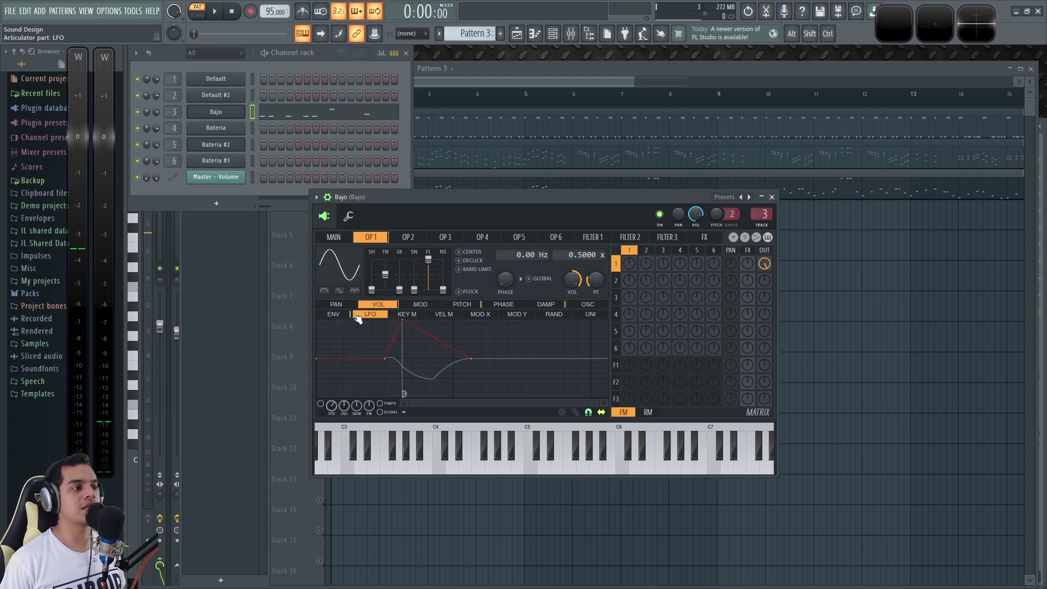
pyautogui.click(337, 314)
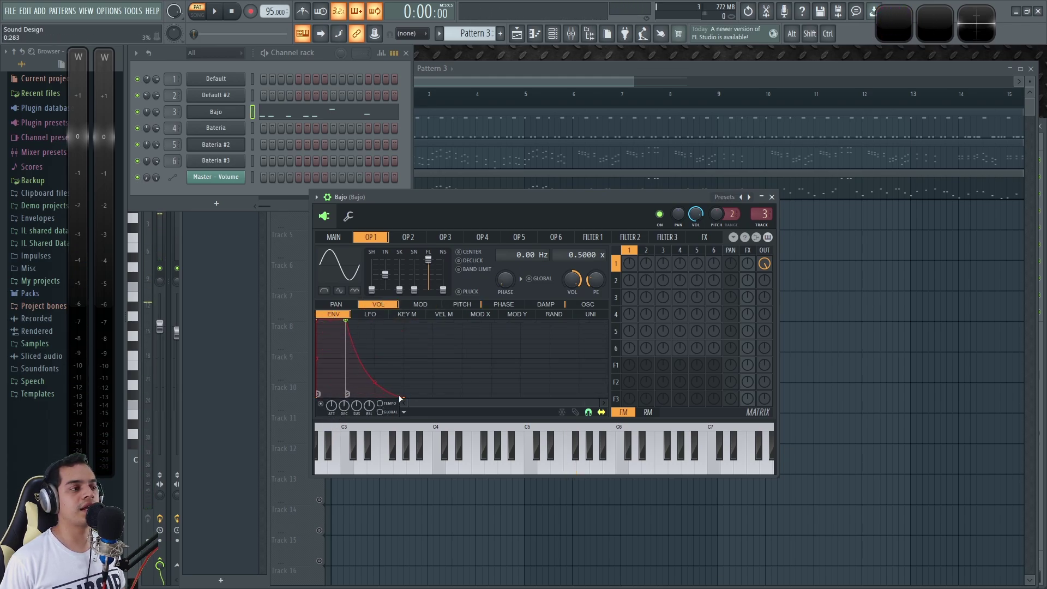
pyautogui.click(462, 304)
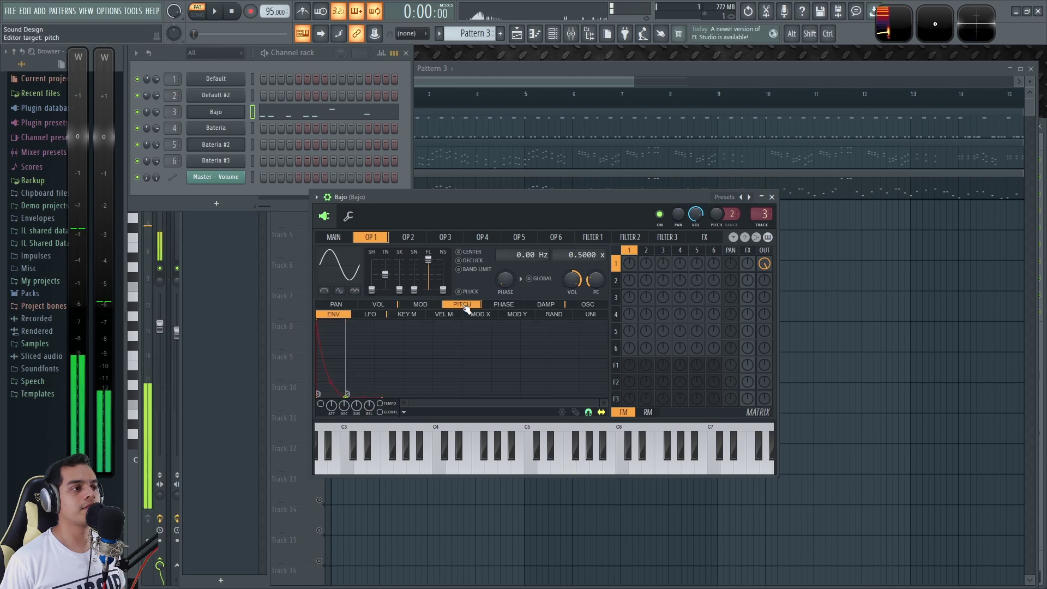
# Make operator 1's pitch LFO oscillate much faster by changing its speed, and audition the vibrato.
pyautogui.click(370, 314)
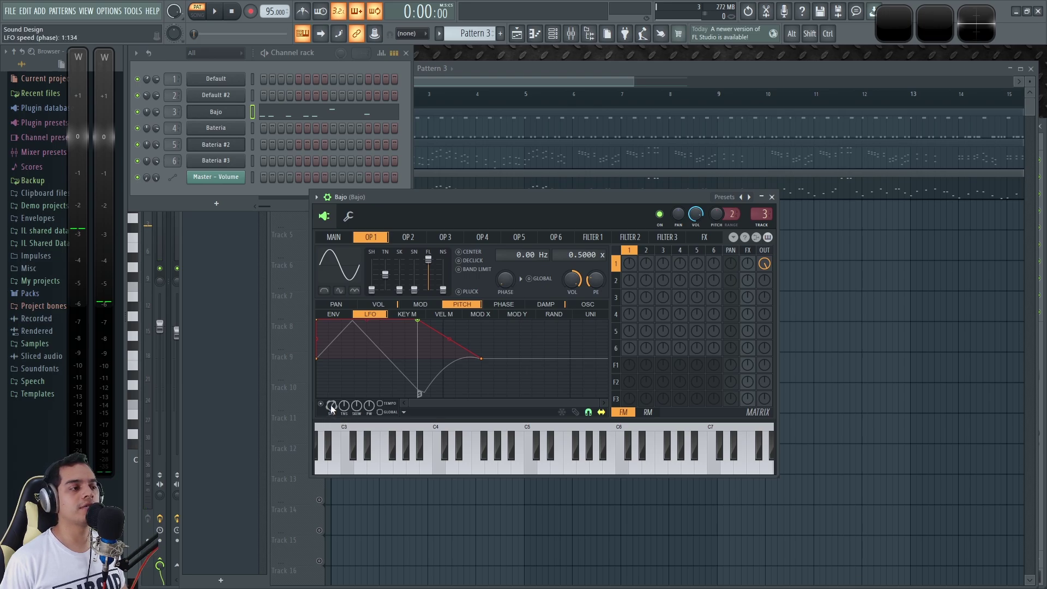
pyautogui.press('m')
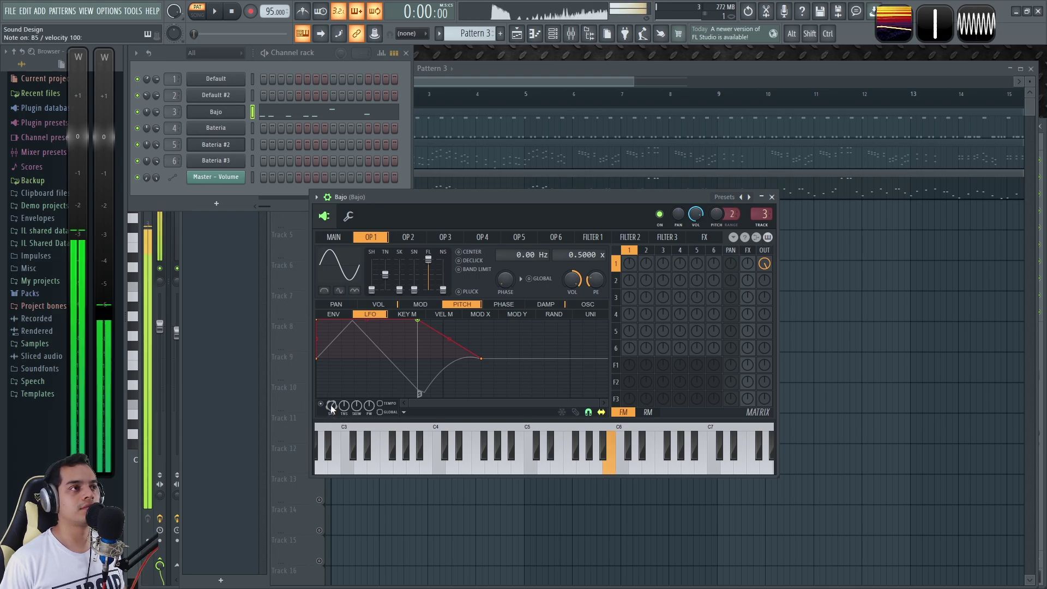
pyautogui.moveTo(331, 406)
pyautogui.mouseDown()
pyautogui.moveTo(331, 382)
pyautogui.moveTo(330, 410)
pyautogui.mouseUp()
pyautogui.press('m')
pyautogui.press('t')
# Audition the fast pitch LFO with notes in the middle octaves and in the octaves above C6.
pyautogui.click(428, 468)
pyautogui.scroll(-3, 544, 458)
pyautogui.scroll(-2, 544, 458)
pyautogui.click(592, 455)
pyautogui.click(519, 471)
pyautogui.click(460, 470)
pyautogui.click(504, 469)
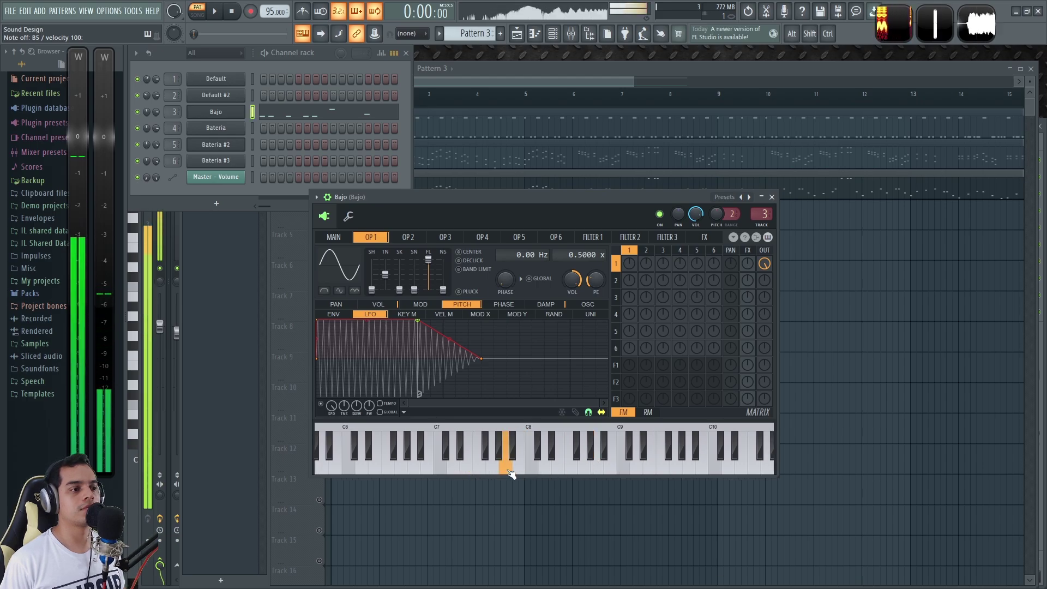
# Audition the Bajo sound's fast vibrato with notes spread widely between C6 and C10.
pyautogui.click(414, 470)
pyautogui.click(652, 445)
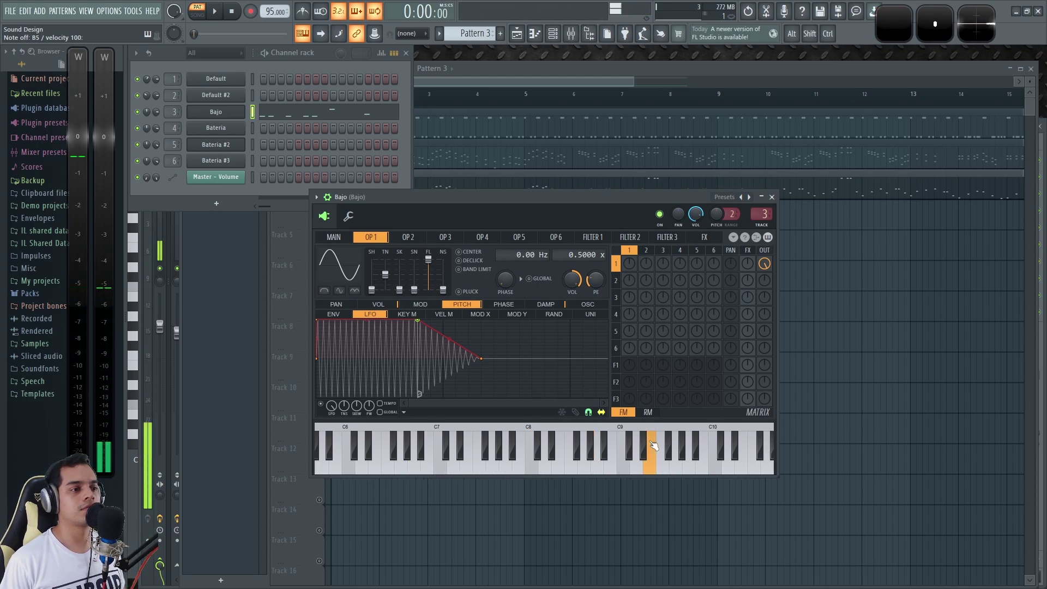
pyautogui.click(715, 460)
pyautogui.click(578, 450)
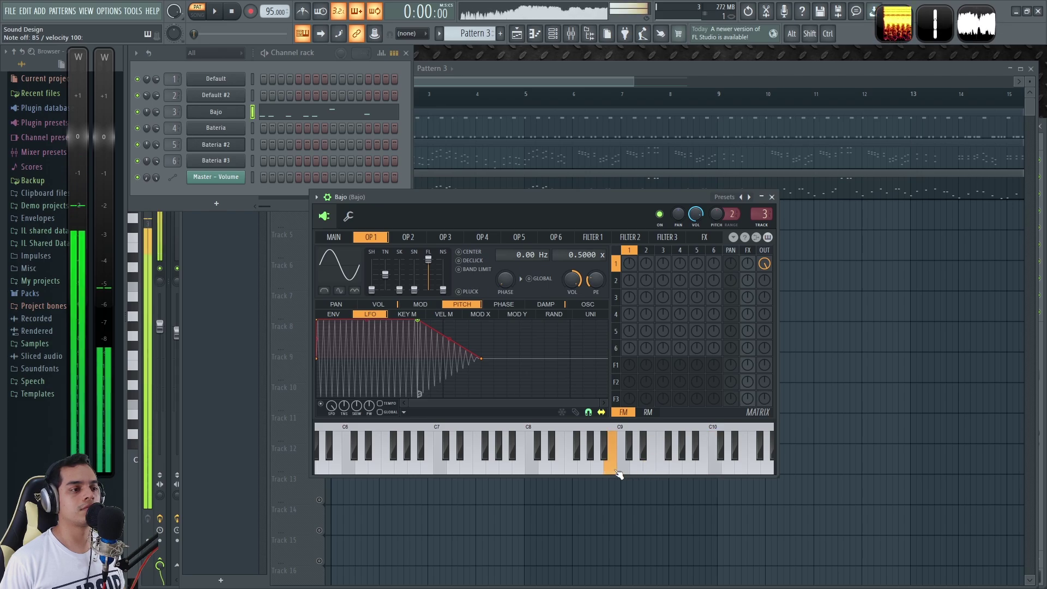
pyautogui.click(486, 445)
pyautogui.click(520, 460)
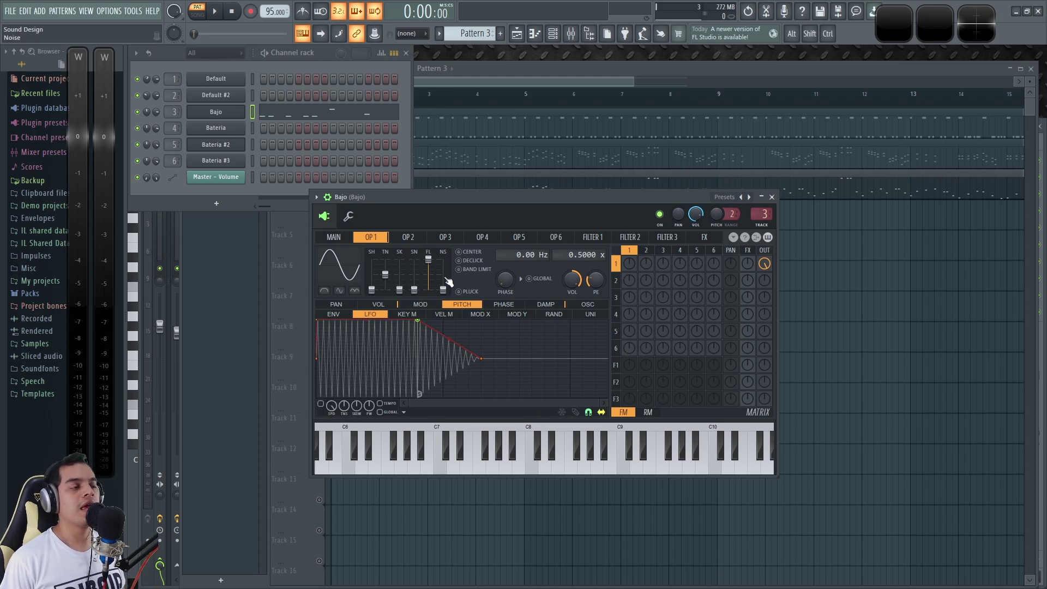
# Look through the volume LFO settings of operators 5 and 1 and return to the Bajo synth's main page.
pyautogui.scroll(1, 440, 246)
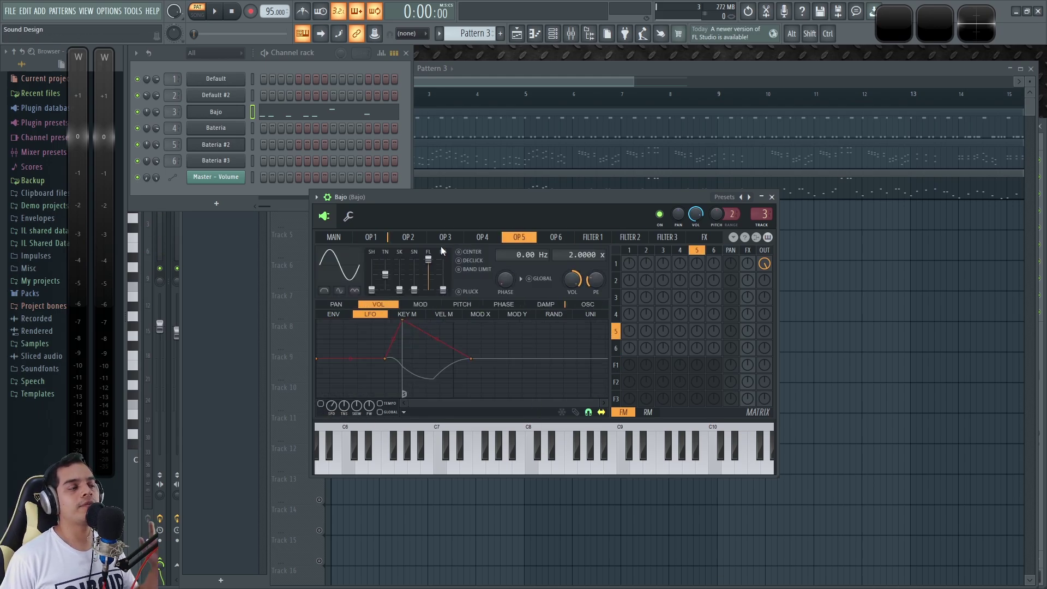
pyautogui.scroll(-1, 440, 246)
pyautogui.click(381, 236)
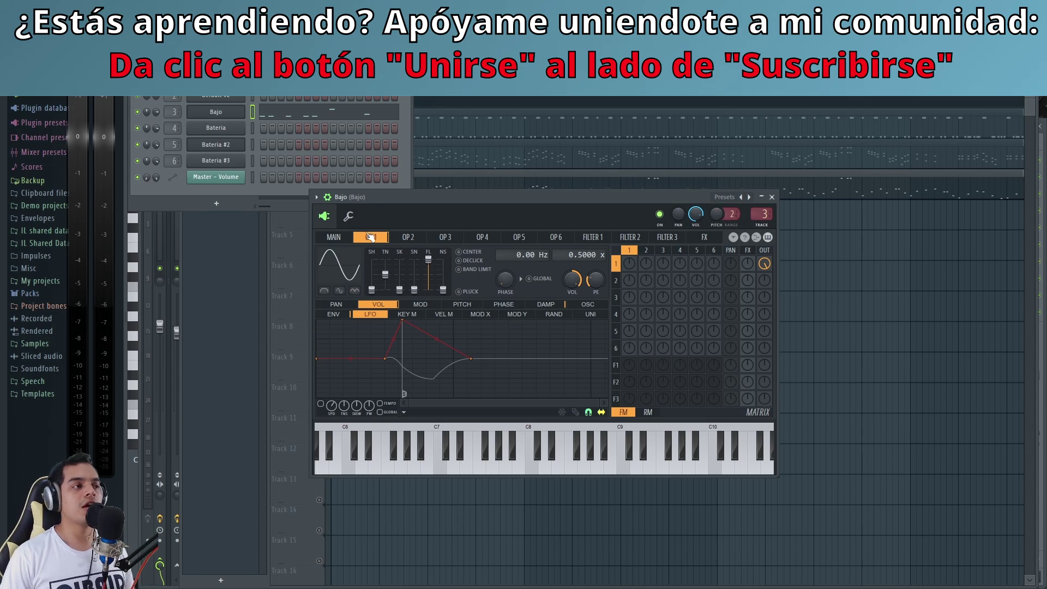
pyautogui.click(342, 240)
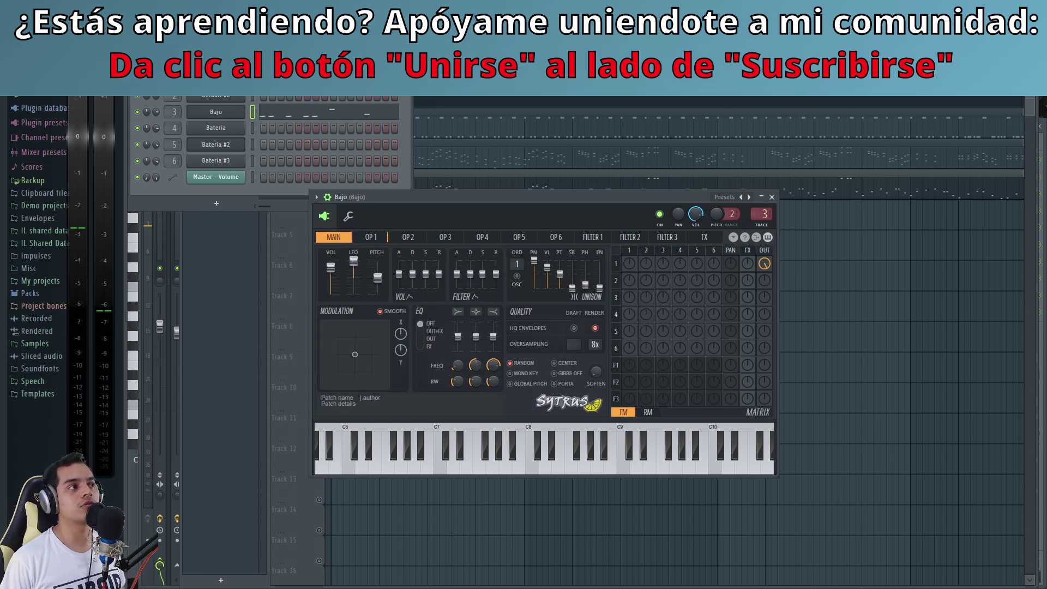
# Open the first Default channel (Melodia 1) and bring up its channel settings containing the arpeggiator.
pyautogui.click(216, 79)
pyautogui.moveTo(529, 215); pyautogui.dragTo(484, 223)
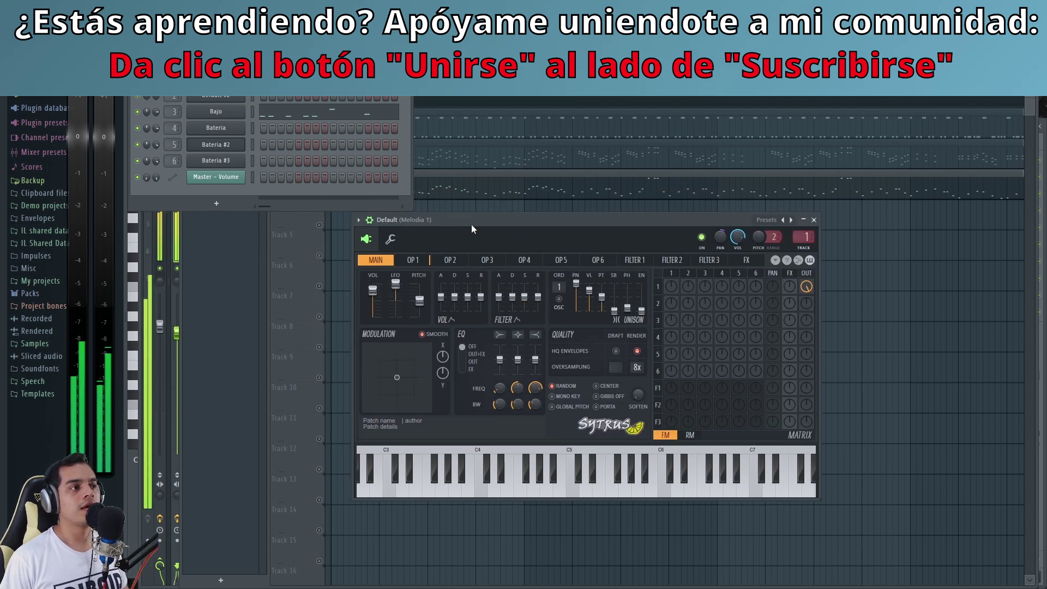
pyautogui.click(404, 239)
pyautogui.click(367, 239)
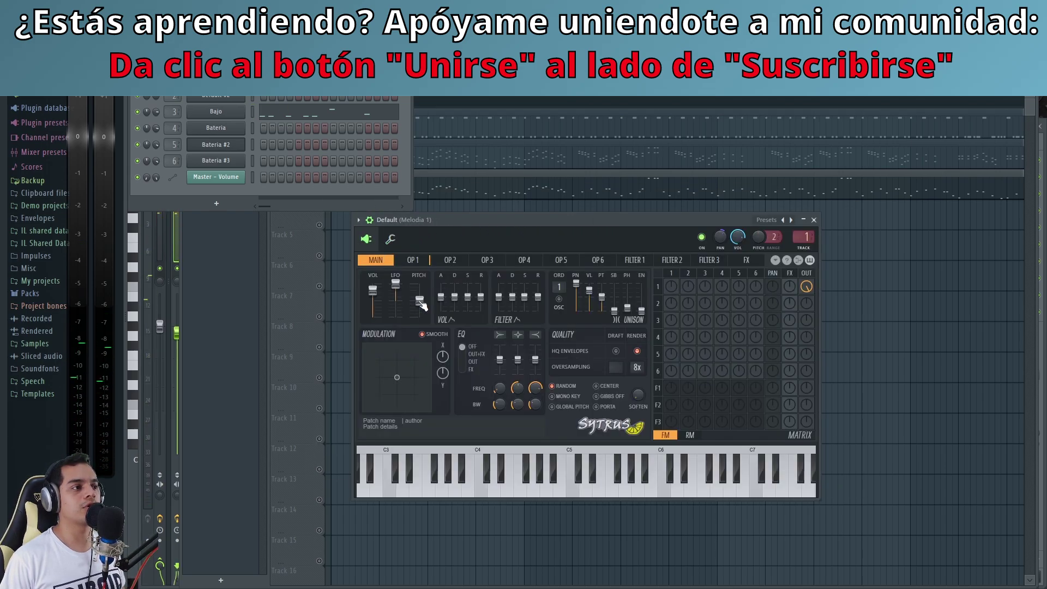
pyautogui.click(390, 239)
pyautogui.moveTo(427, 222); pyautogui.dragTo(468, 210)
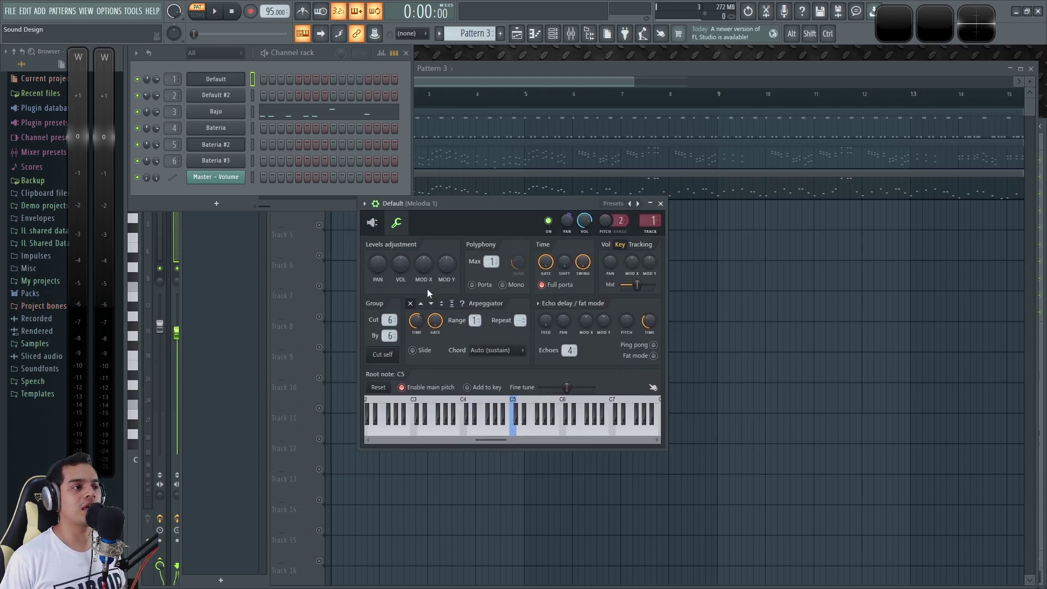
# Enable the Melodia 1 arpeggiator in the upward direction and audition it with single notes and a C5–E5–G5 chord.
pyautogui.click(422, 303)
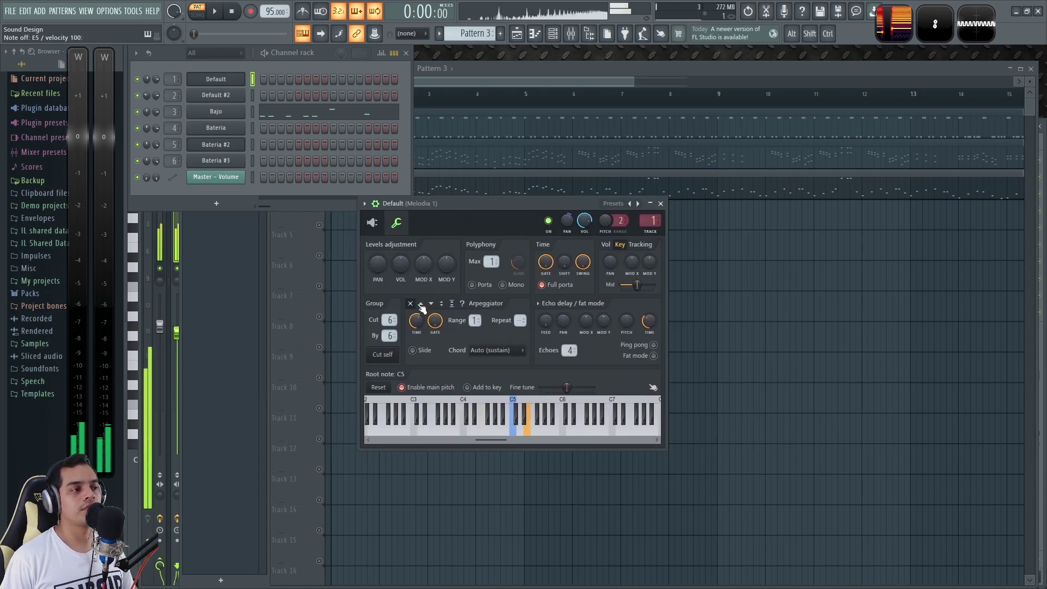
pyautogui.press('c')
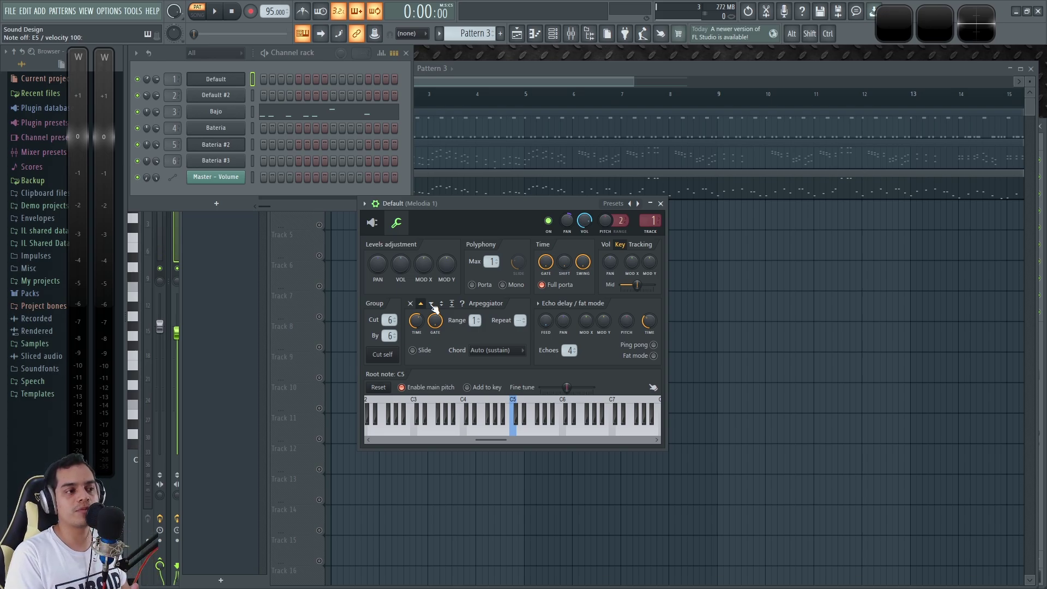
pyautogui.press('z')
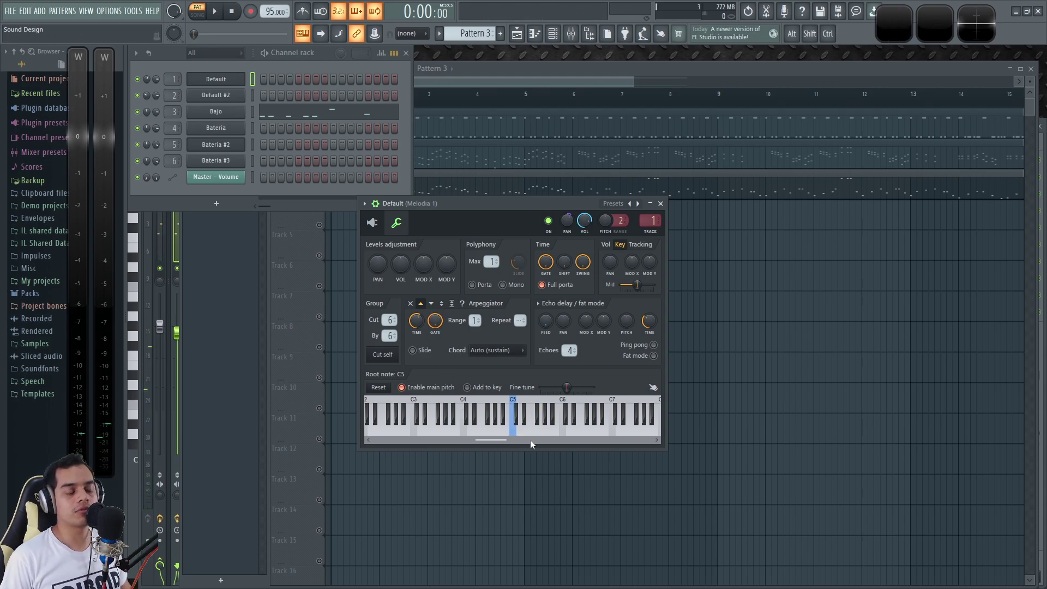
pyautogui.press('z')
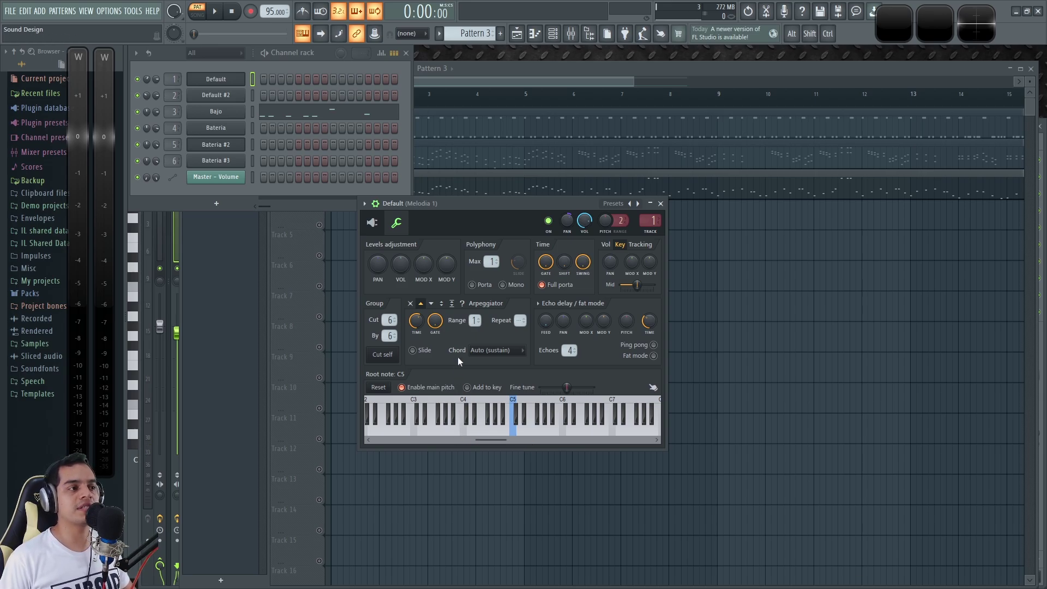
pyautogui.press('z')
pyautogui.press('c')
pyautogui.press('b')
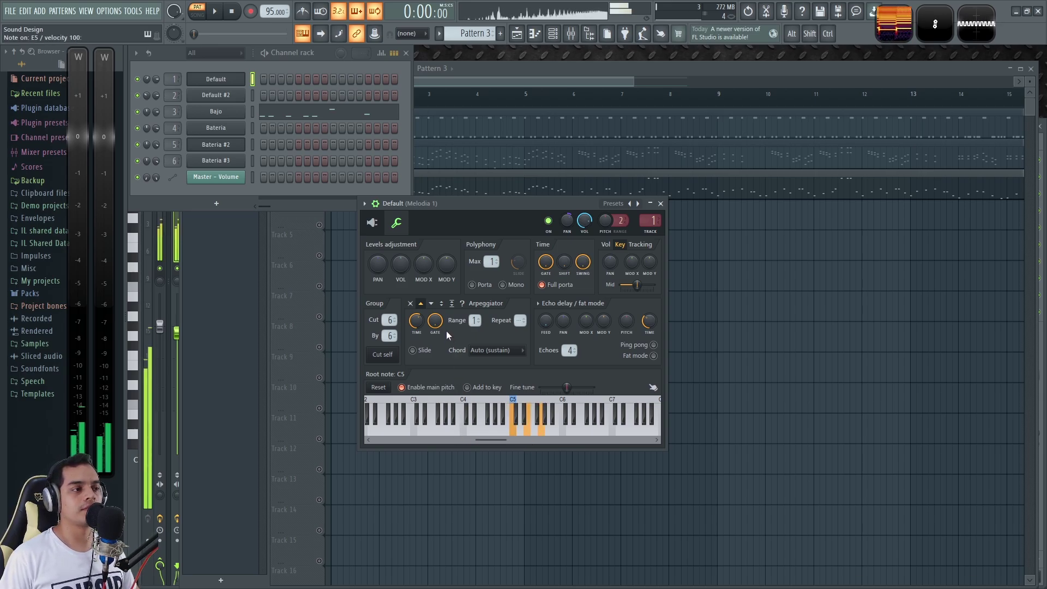
# Audition the upward arpeggio with C minor chord notes, adding B5 and C6.
pyautogui.press('d')
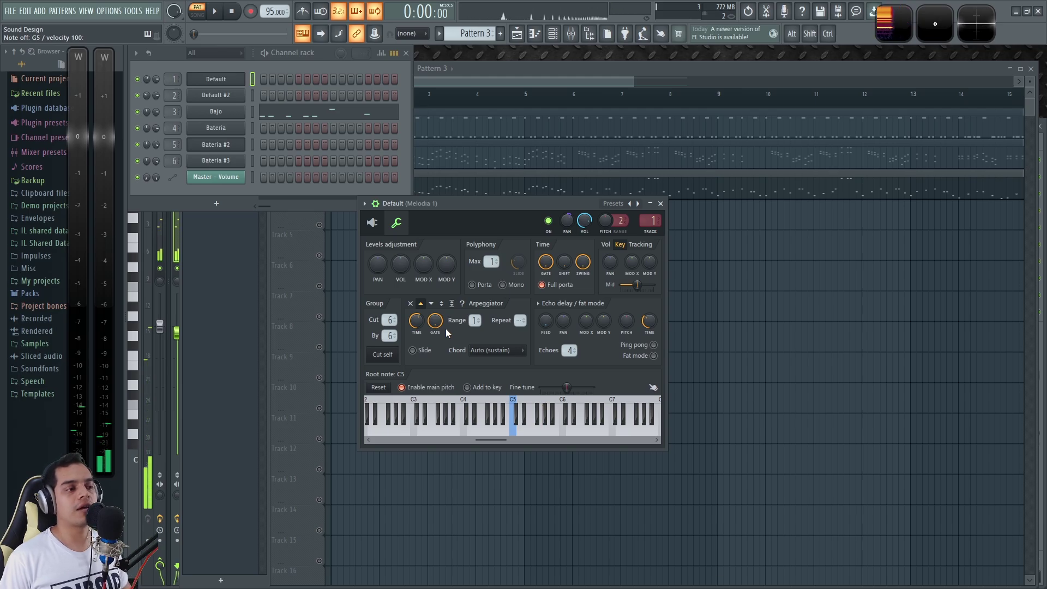
pyautogui.press('z')
pyautogui.press('b')
pyautogui.press('m')
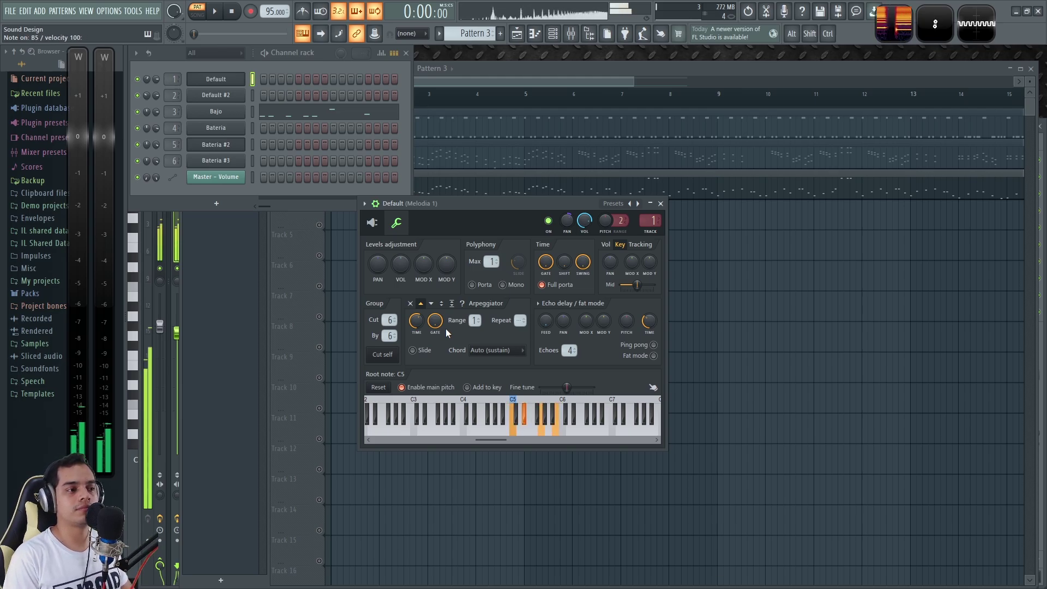
pyautogui.press(',')
pyautogui.press('d')
pyautogui.press('b')
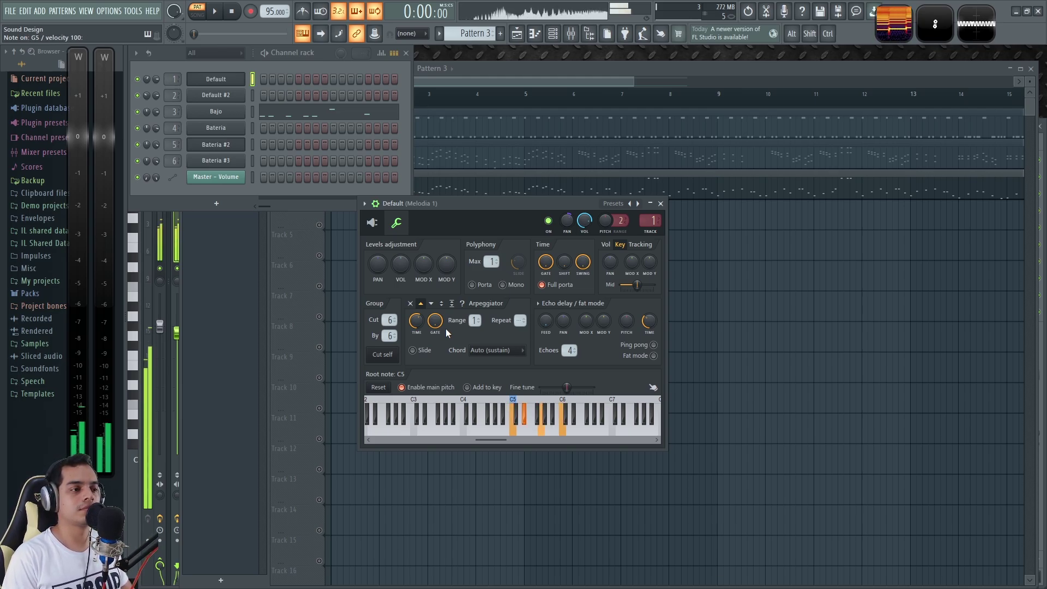
pyautogui.press('j')
pyautogui.press('z')
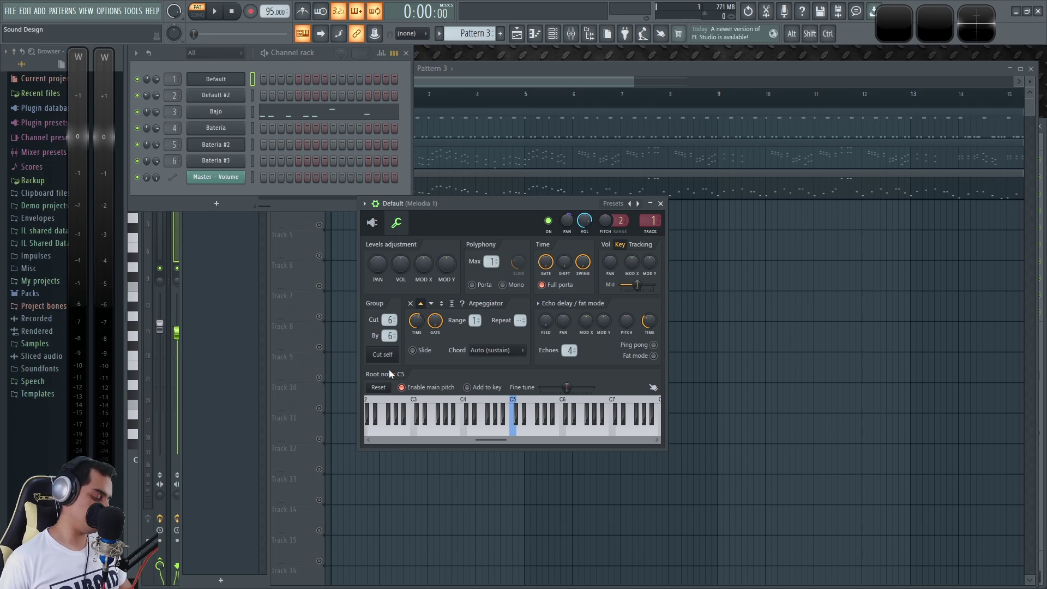
# Shorten the arpeggio time to 0:15 and audition C5–D#5–G5 chords on the Melodia 1 channel.
pyautogui.press('z')
pyautogui.press('d')
pyautogui.press('b')
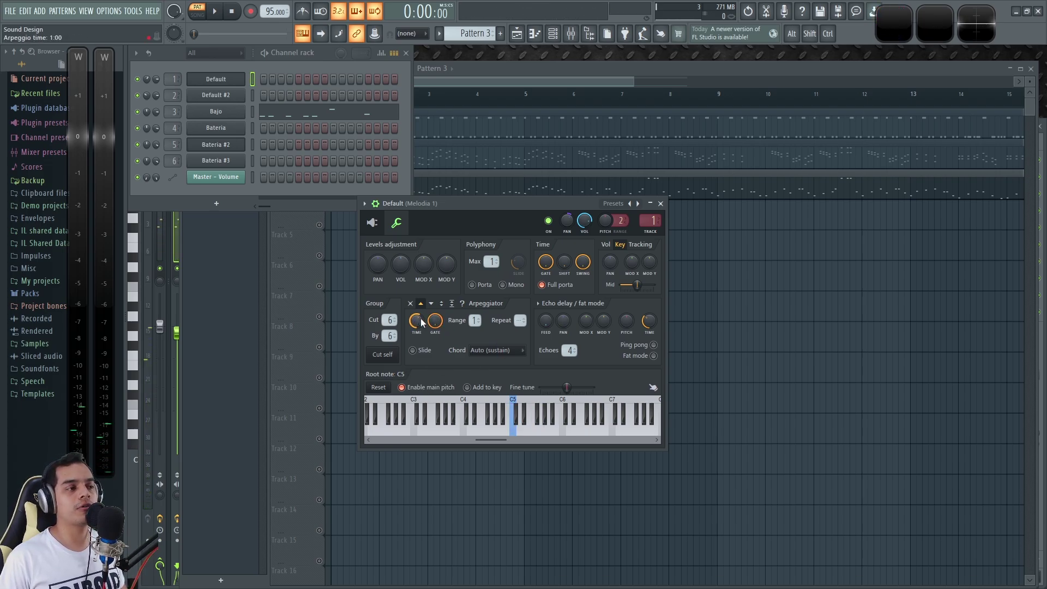
pyautogui.press('z')
pyautogui.press('d')
pyautogui.press('b')
pyautogui.moveTo(418, 323); pyautogui.dragTo(418, 315)
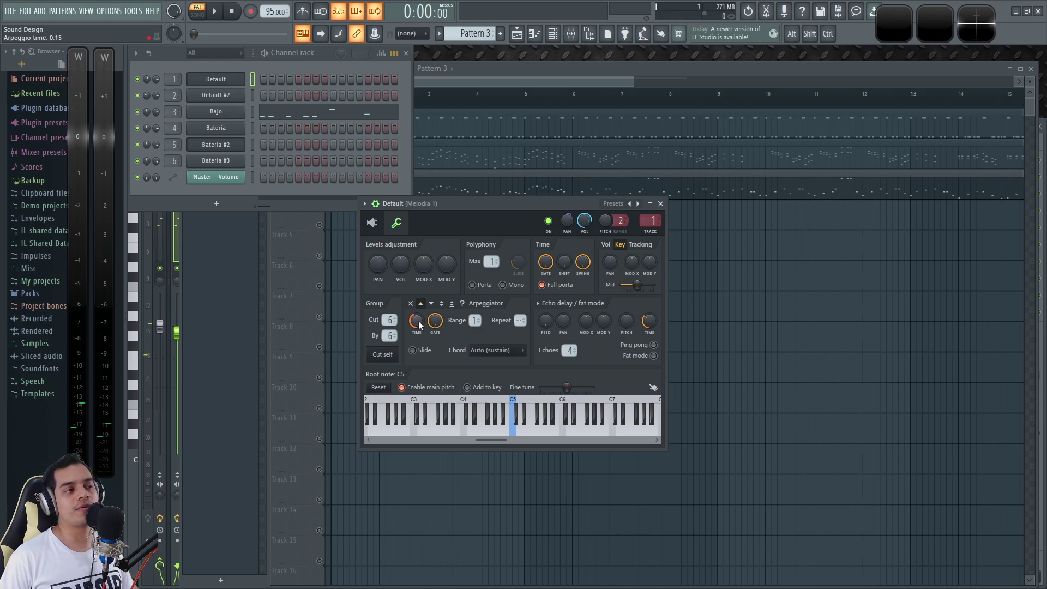
# Shorten the arpeggio time further to 0:04 and play the C minor chord again.
pyautogui.moveTo(418, 323); pyautogui.dragTo(419, 326)
pyautogui.press('z')
pyautogui.press('d')
pyautogui.press('b')
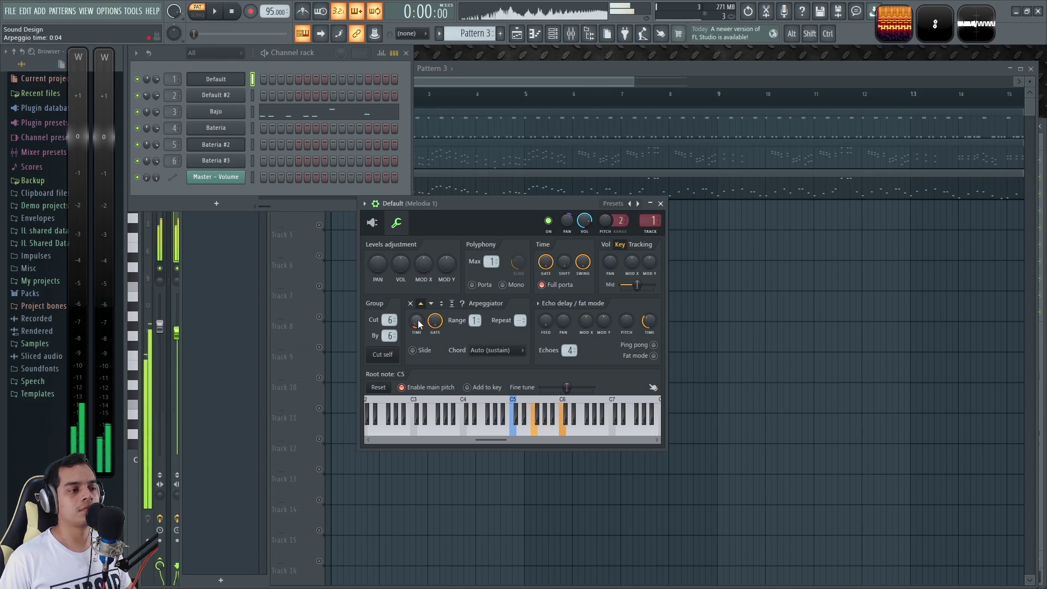
# Audition the very fast arpeggio with notes across the channel's keyboard, from around C5 up past C7.
pyautogui.click(605, 430)
pyautogui.click(586, 433)
pyautogui.click(540, 431)
pyautogui.click(572, 431)
pyautogui.click(583, 430)
pyautogui.click(608, 429)
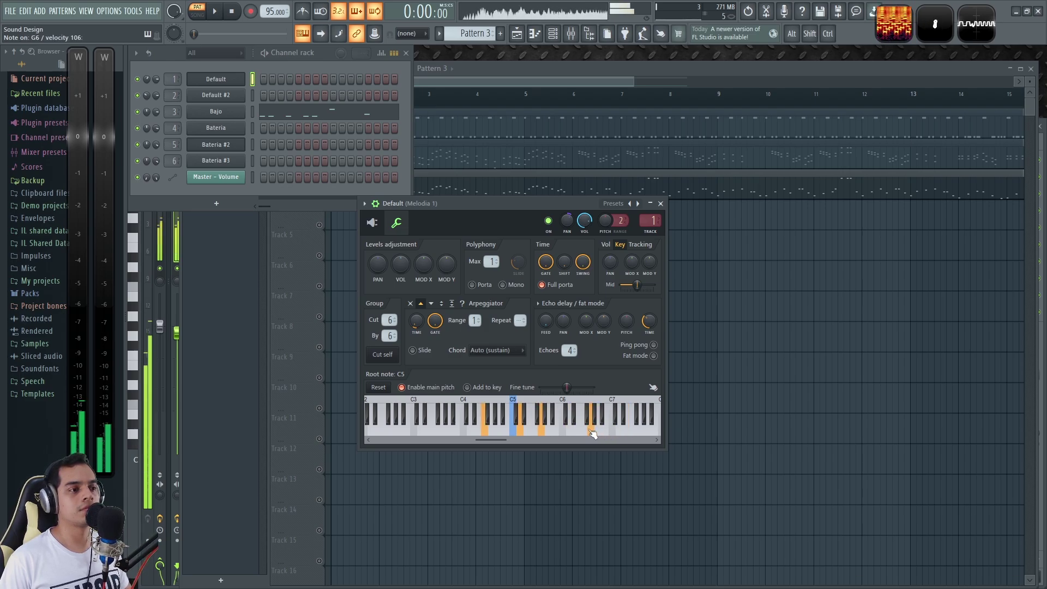
pyautogui.click(623, 431)
pyautogui.click(642, 430)
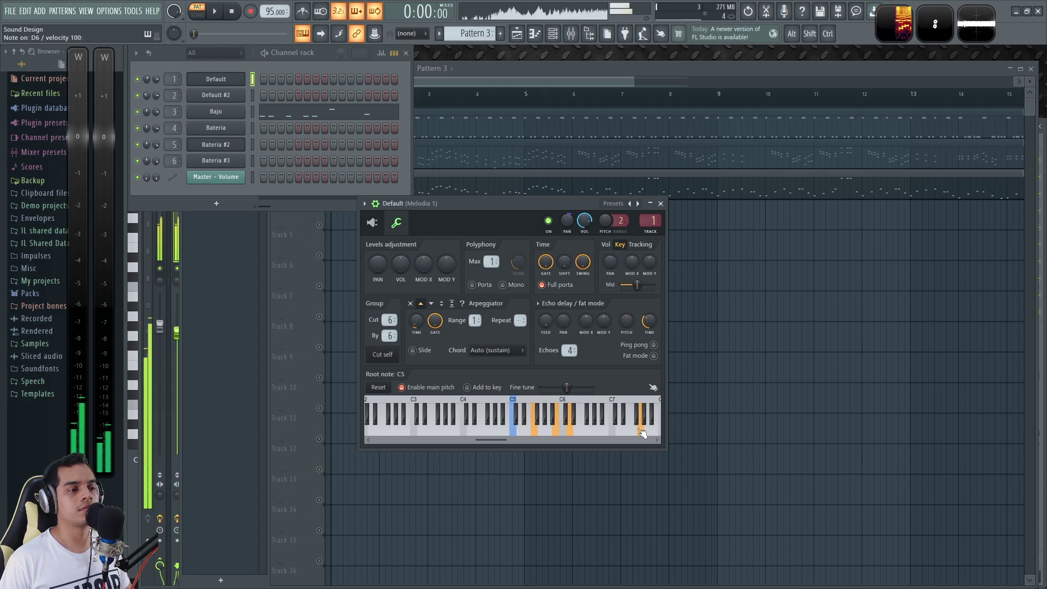
pyautogui.click(593, 431)
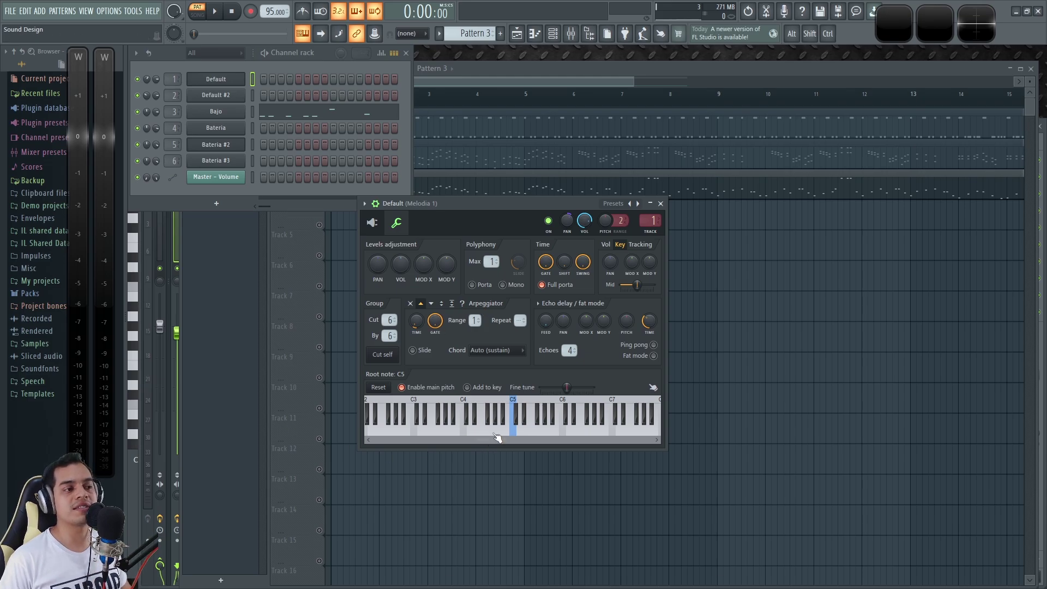
pyautogui.click(517, 432)
pyautogui.click(533, 434)
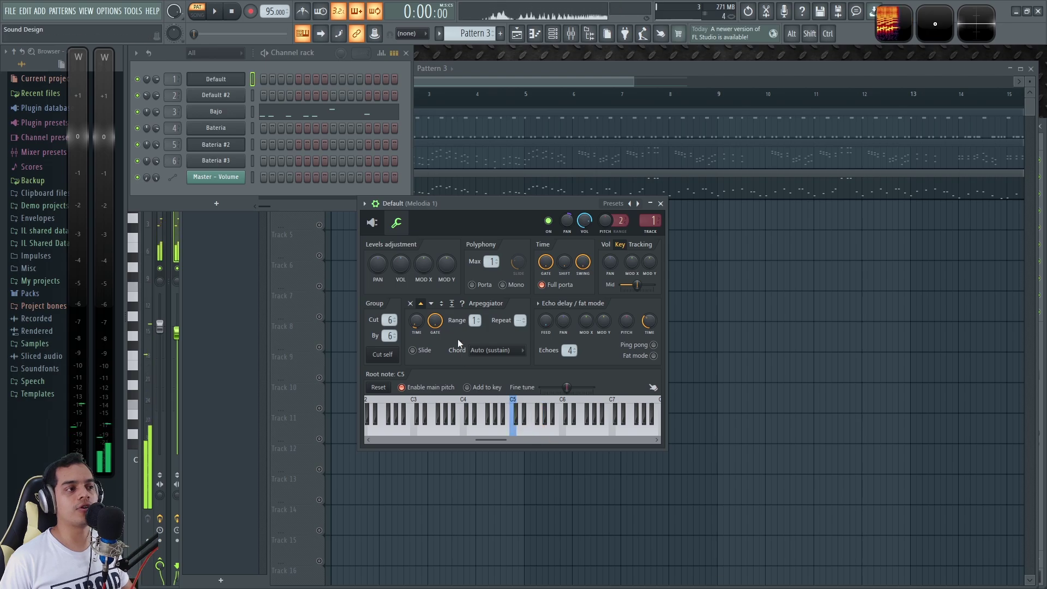
# Lengthen the arpeggio time to 1:00 and audition several notes at the slower rate.
pyautogui.moveTo(418, 322); pyautogui.dragTo(417, 305)
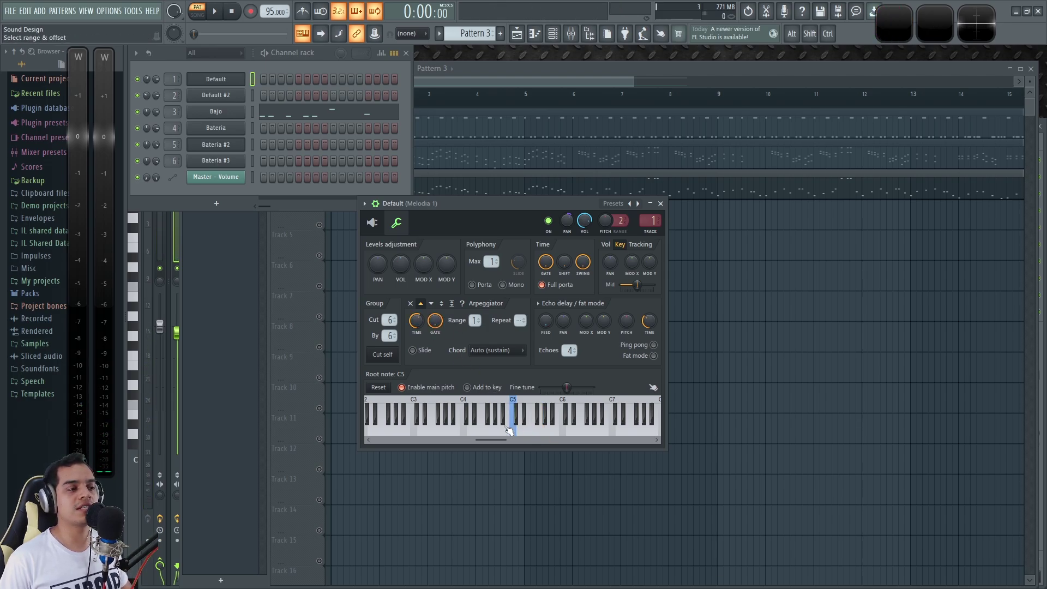
pyautogui.press('q')
pyautogui.press('e')
pyautogui.press('t')
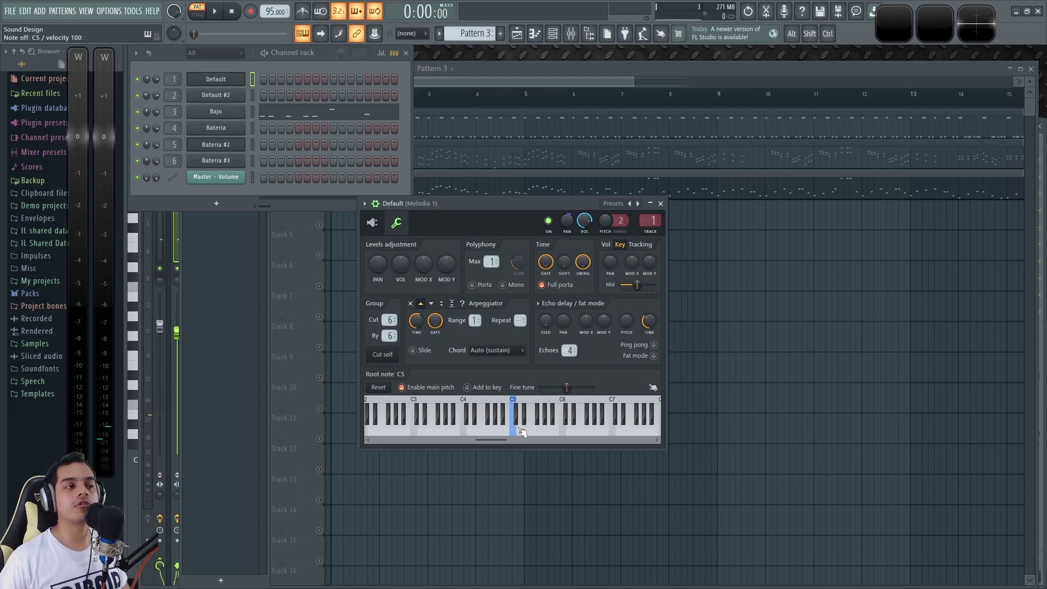
# Set the arpeggiator range to 3 and shorten the arpeggio time to below 0:08.
pyautogui.moveTo(475, 320); pyautogui.dragTo(474, 313)
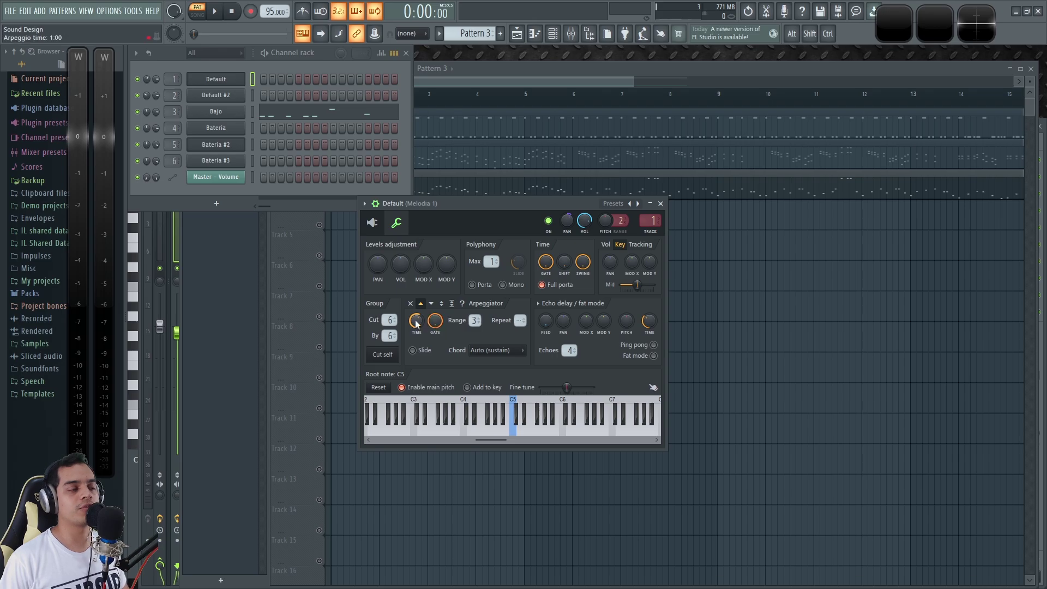
pyautogui.moveTo(416, 323); pyautogui.dragTo(416, 354)
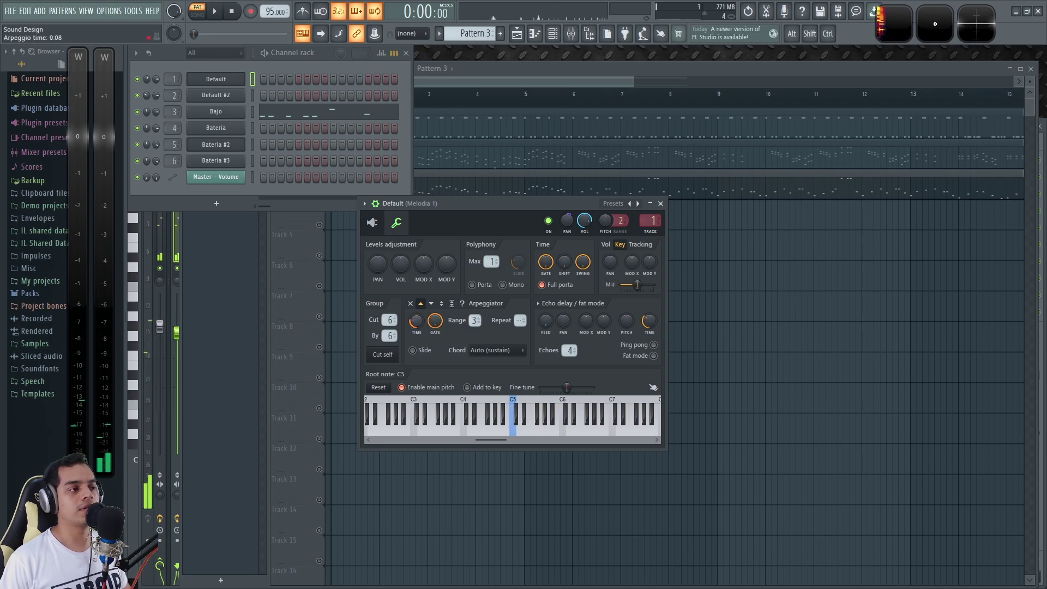
pyautogui.moveTo(417, 324); pyautogui.dragTo(418, 330)
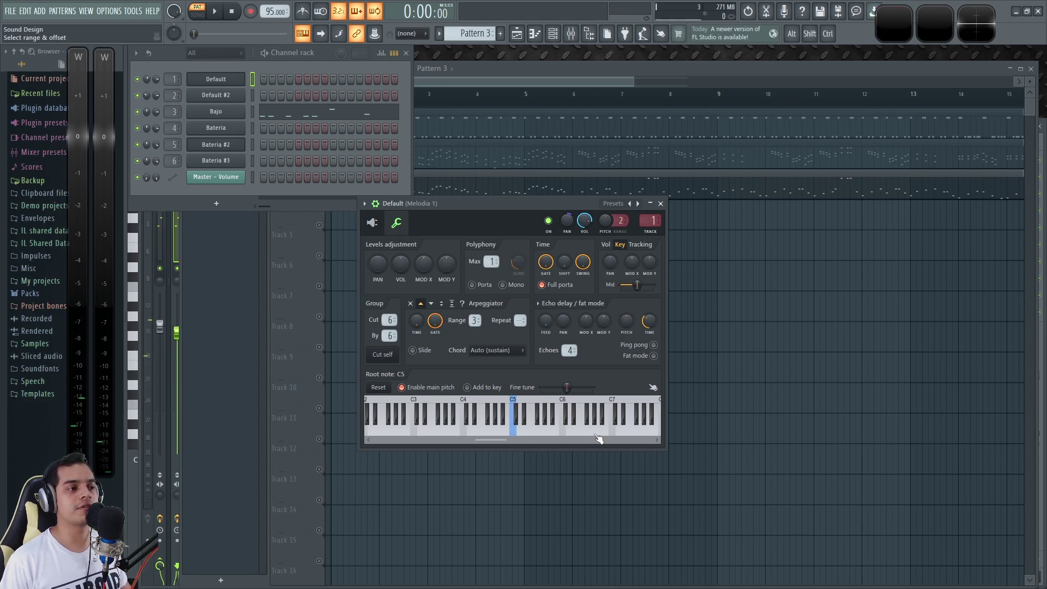
# Audition the wider, fast arpeggio with several neighbouring notes such as D and F.
pyautogui.press('w')
pyautogui.press('e')
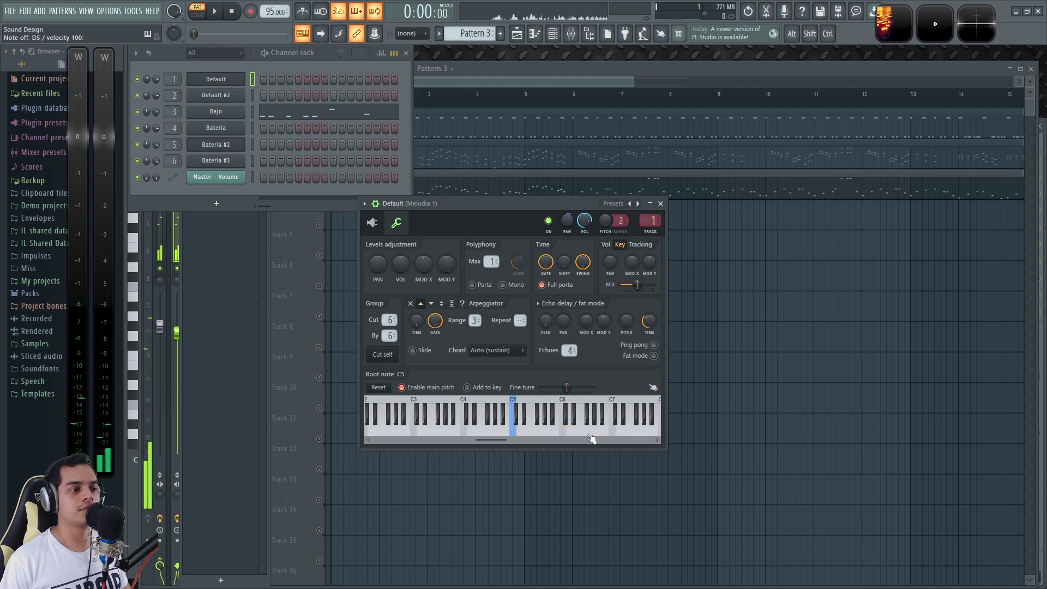
pyautogui.press('r')
pyautogui.press('t')
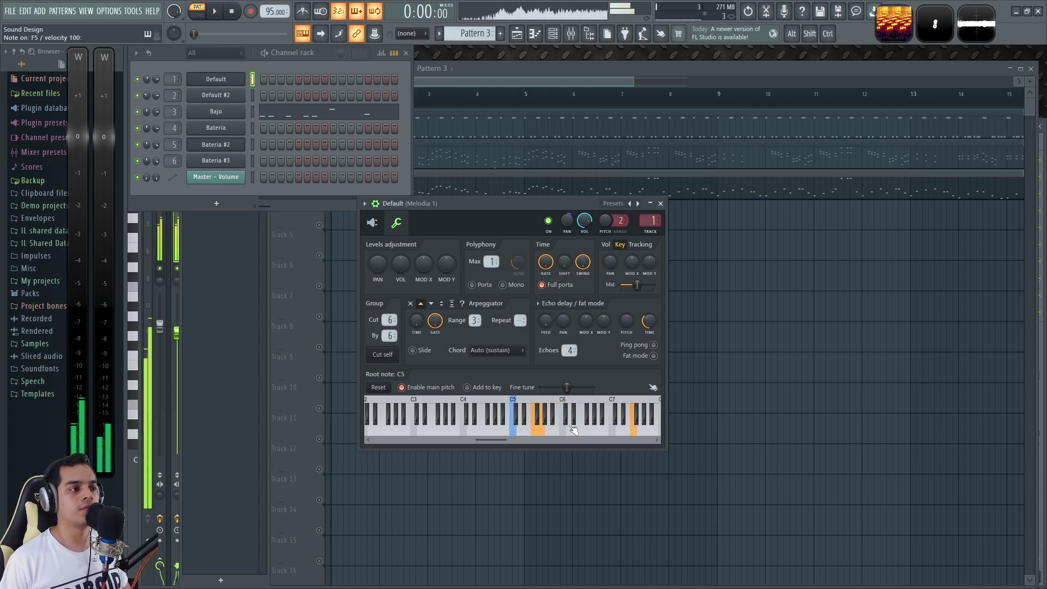
# Try the downward and both up-down arpeggio directions while playing notes.
pyautogui.click(431, 304)
pyautogui.press('r')
pyautogui.click(442, 304)
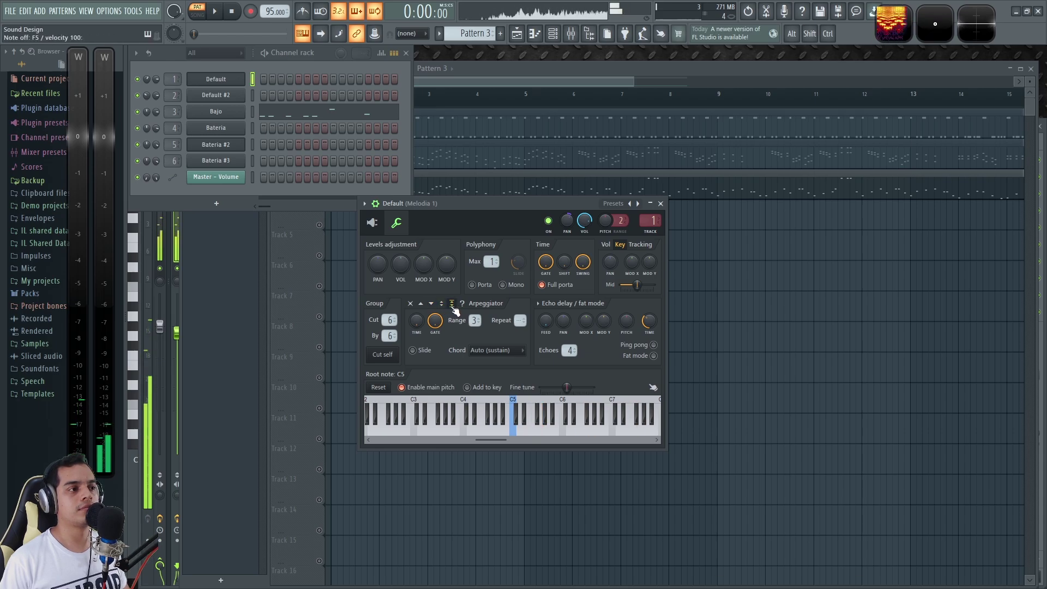
pyautogui.click(452, 304)
# Set the arpeggio direction to up-down (bounce) and audition it with several notes.
pyautogui.click(441, 304)
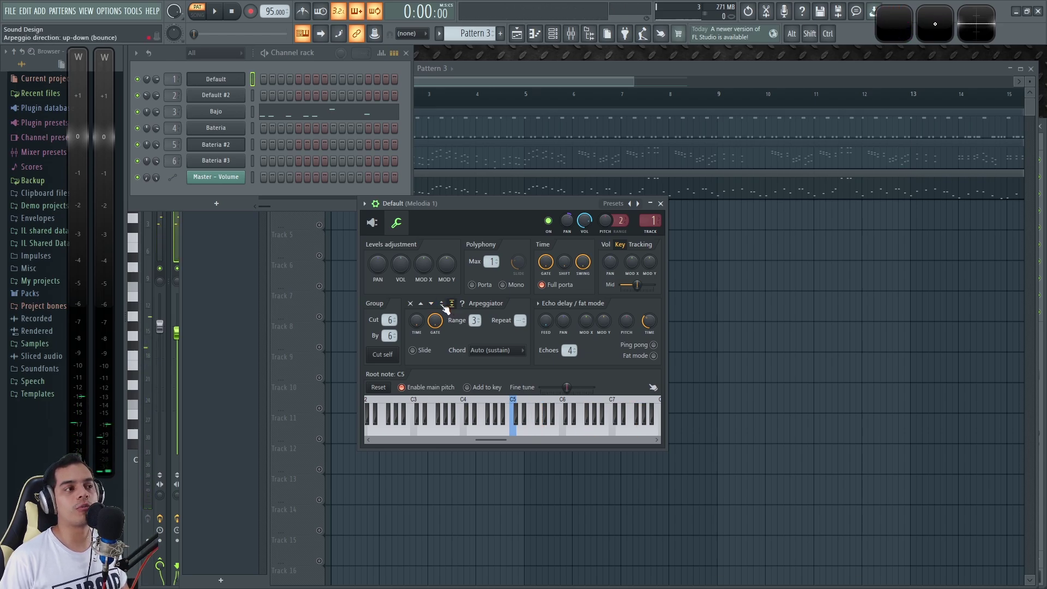
pyautogui.press('c')
pyautogui.press('w')
pyautogui.press('r')
pyautogui.press('e')
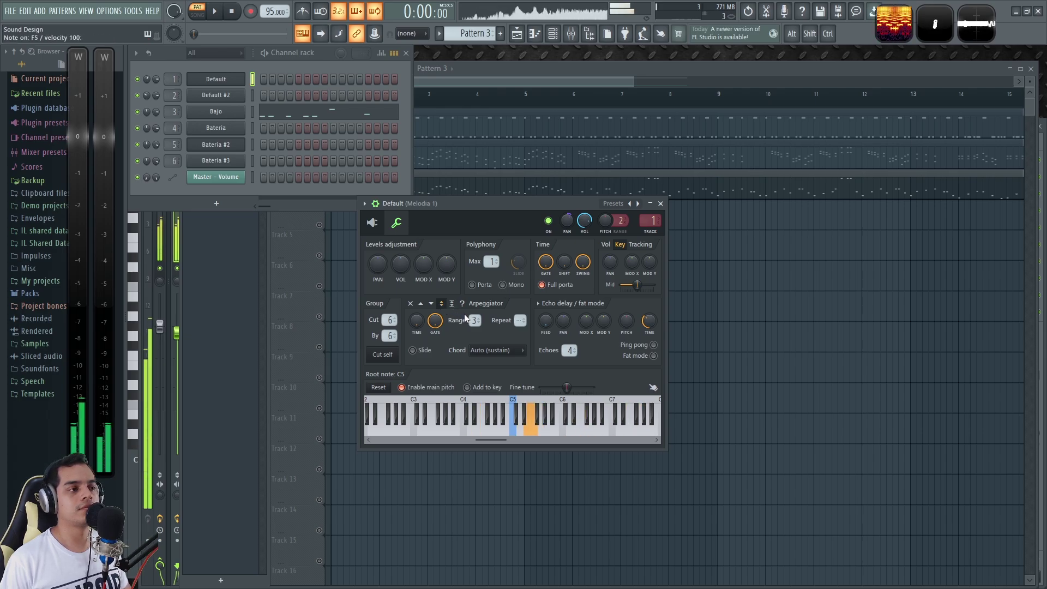
# Audition the up-down arpeggio with a run of neighbouring notes and switch the arpeggiator off.
pyautogui.press('q')
pyautogui.press('w')
pyautogui.press('e')
pyautogui.press('r')
pyautogui.press('c')
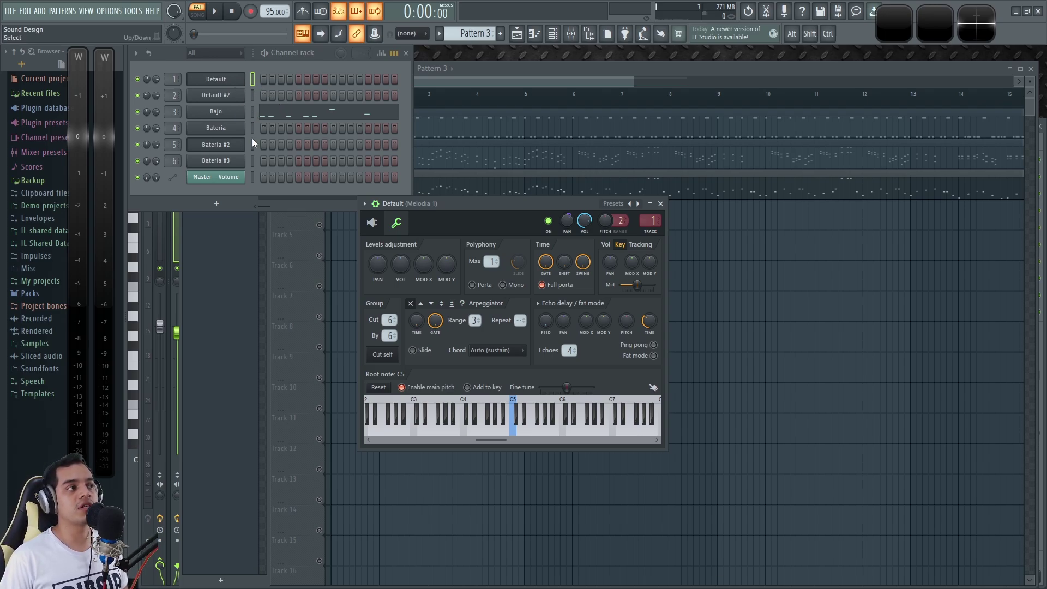
# Bring the start of the Playlist arrangement into view and switch playback to song mode.
pyautogui.click(238, 113)
pyautogui.click(545, 80)
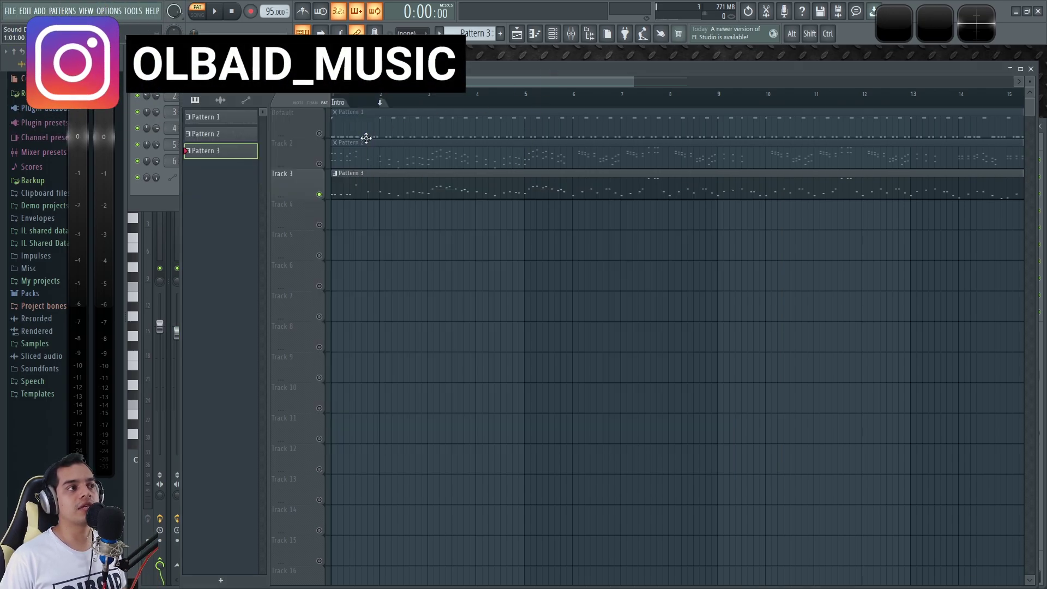
pyautogui.scroll(-3, 462, 266)
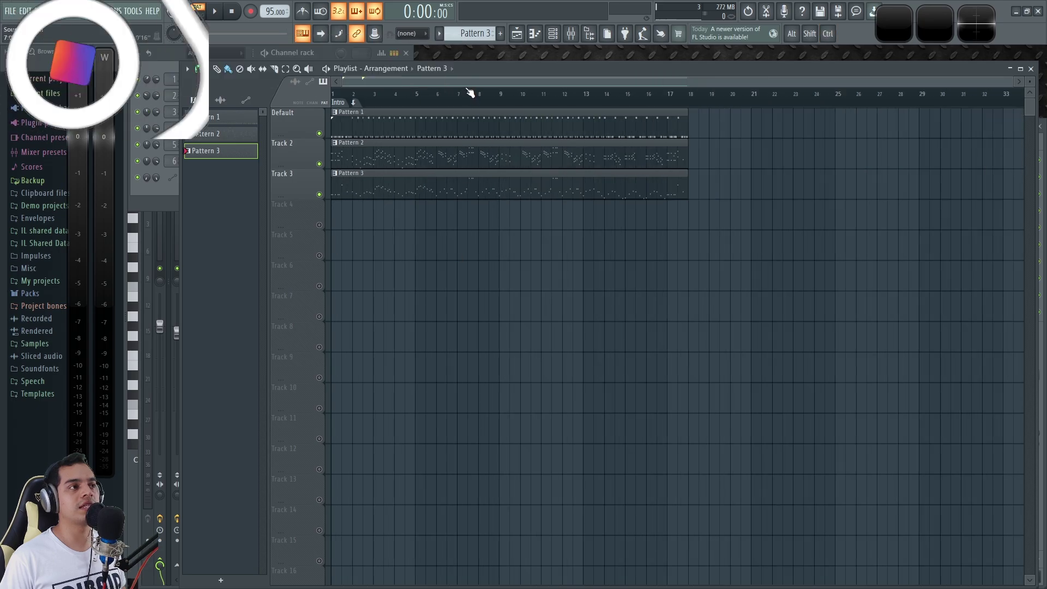
pyautogui.scroll(4, 408, 217)
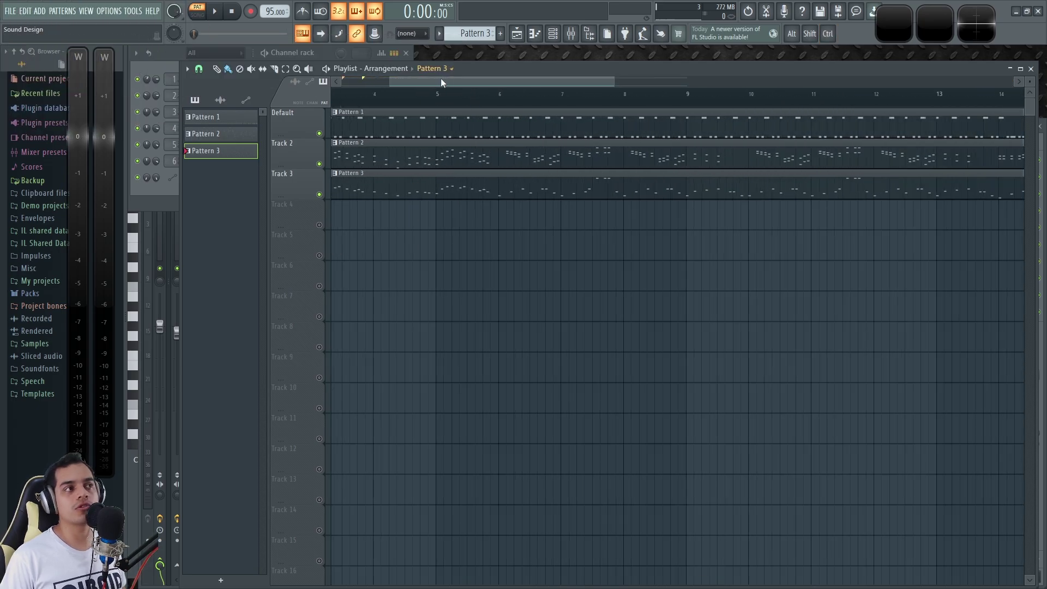
pyautogui.moveTo(440, 77); pyautogui.dragTo(392, 78)
pyautogui.press('space')
pyautogui.click(197, 14)
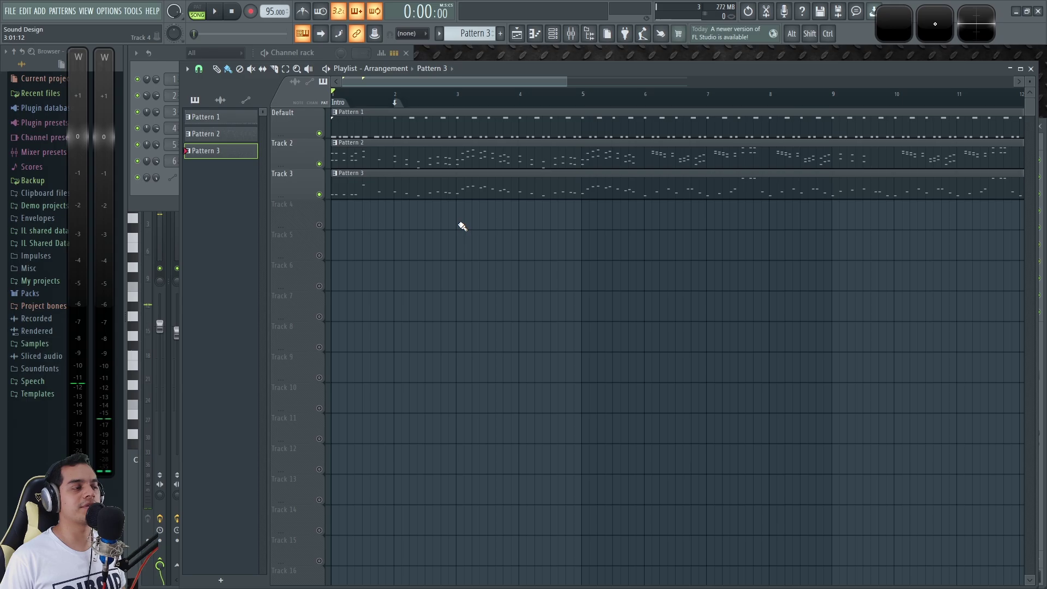
# Reopen the Default (Melodia 1) channel's arpeggiator settings during song playback and set the arpeggio direction to up.
pyautogui.click(176, 62)
pyautogui.click(220, 80)
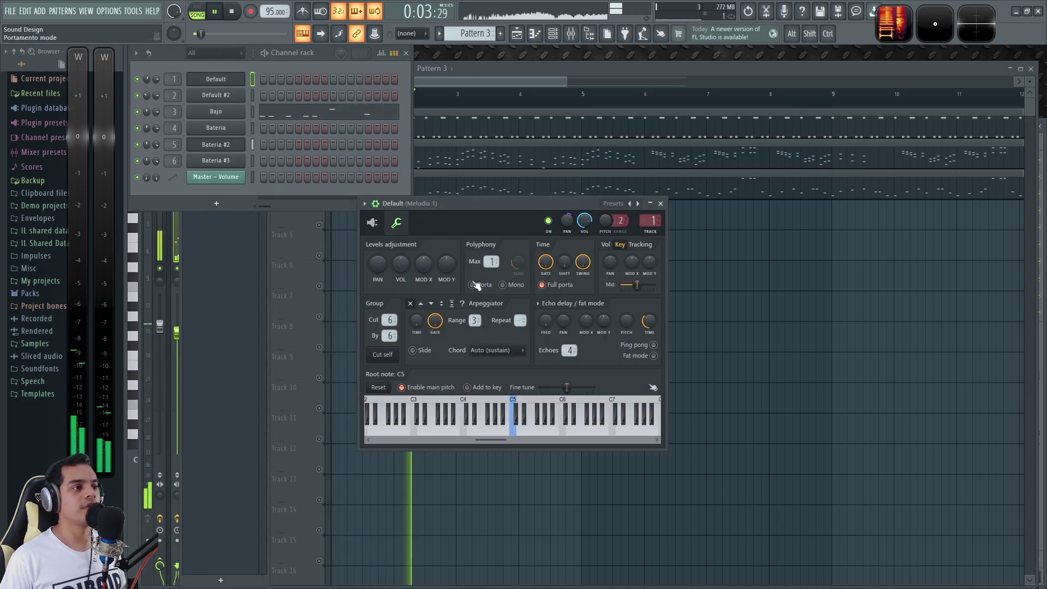
pyautogui.click(400, 222)
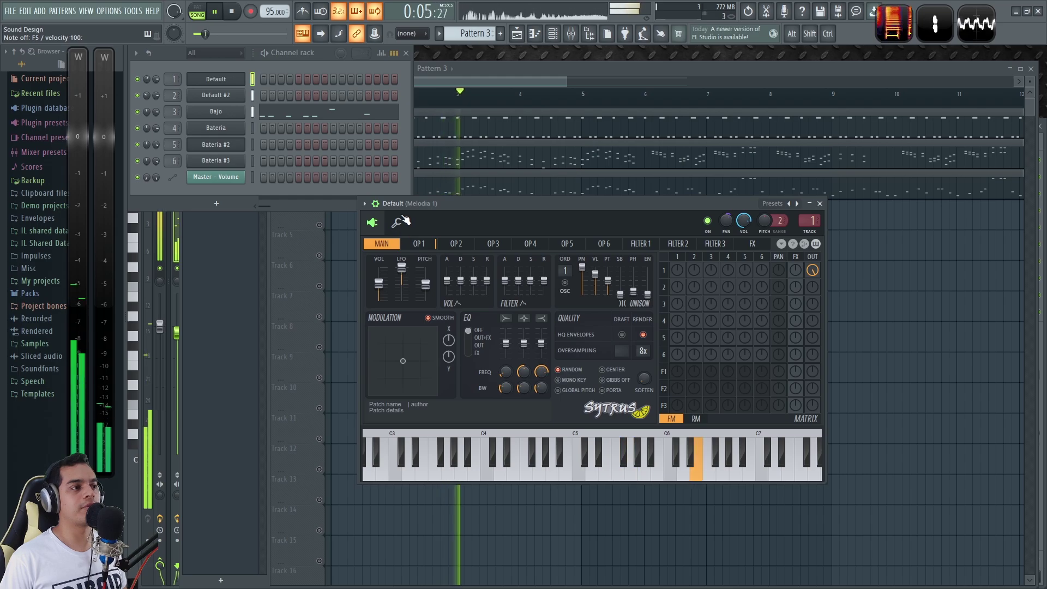
pyautogui.click(398, 224)
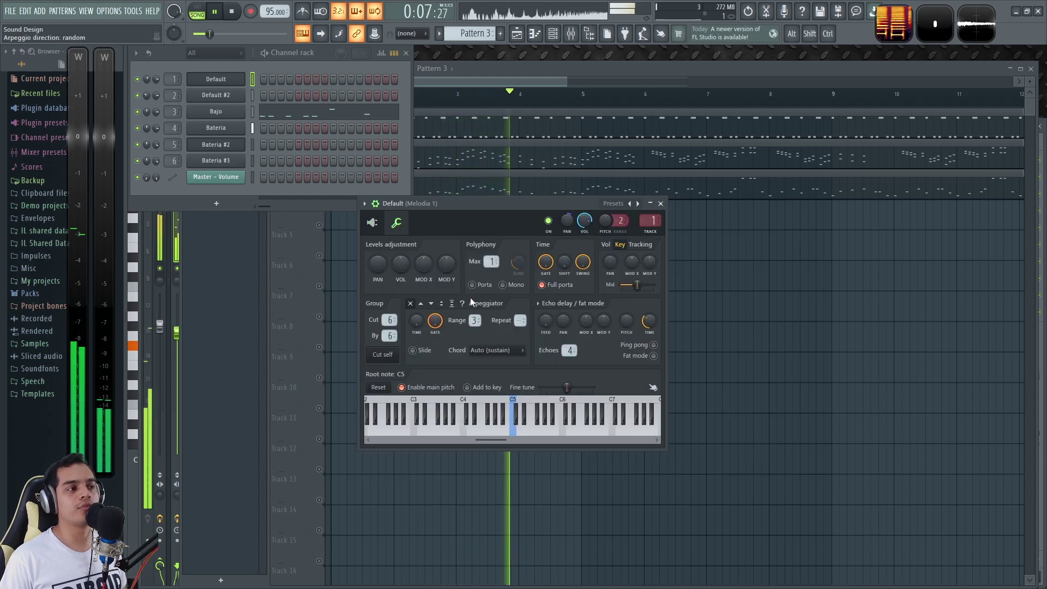
pyautogui.click(421, 304)
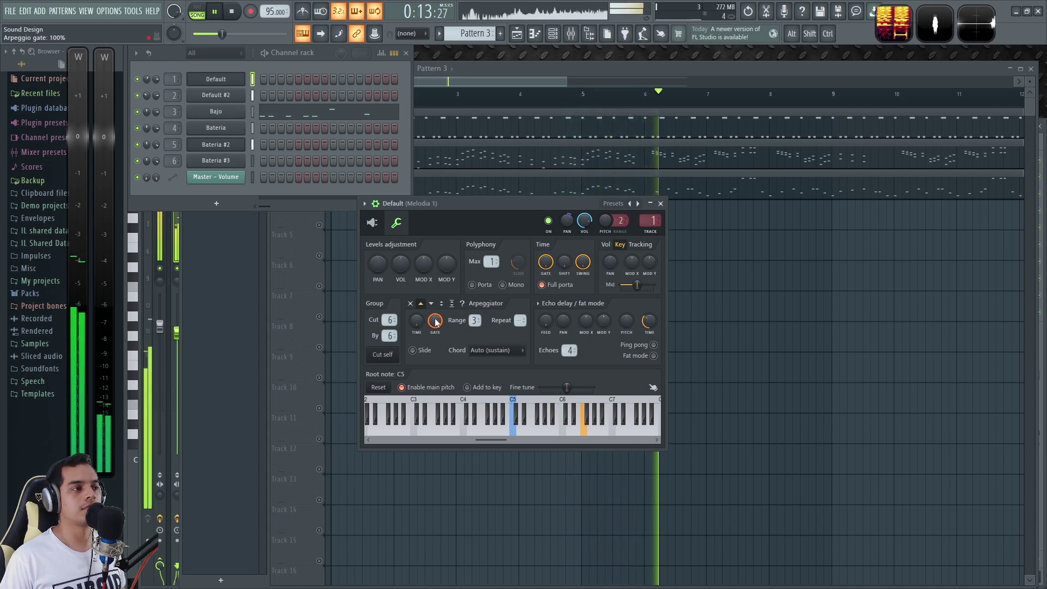
# Try the up-down and down arpeggio directions on the playing melody, adjusting the arpeggio time.
pyautogui.click(442, 303)
pyautogui.click(432, 304)
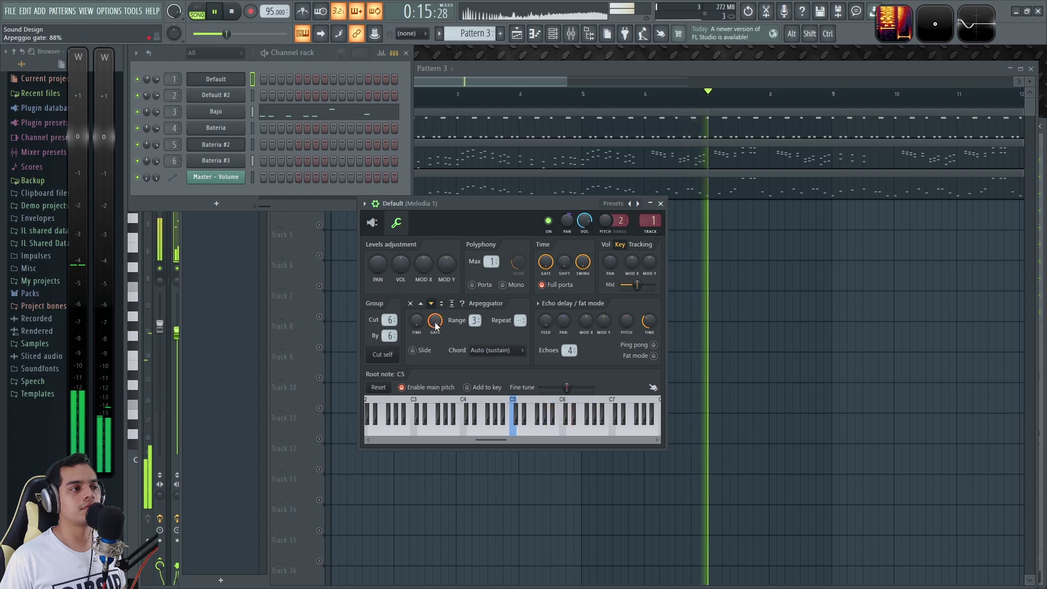
pyautogui.moveTo(417, 321); pyautogui.dragTo(416, 336)
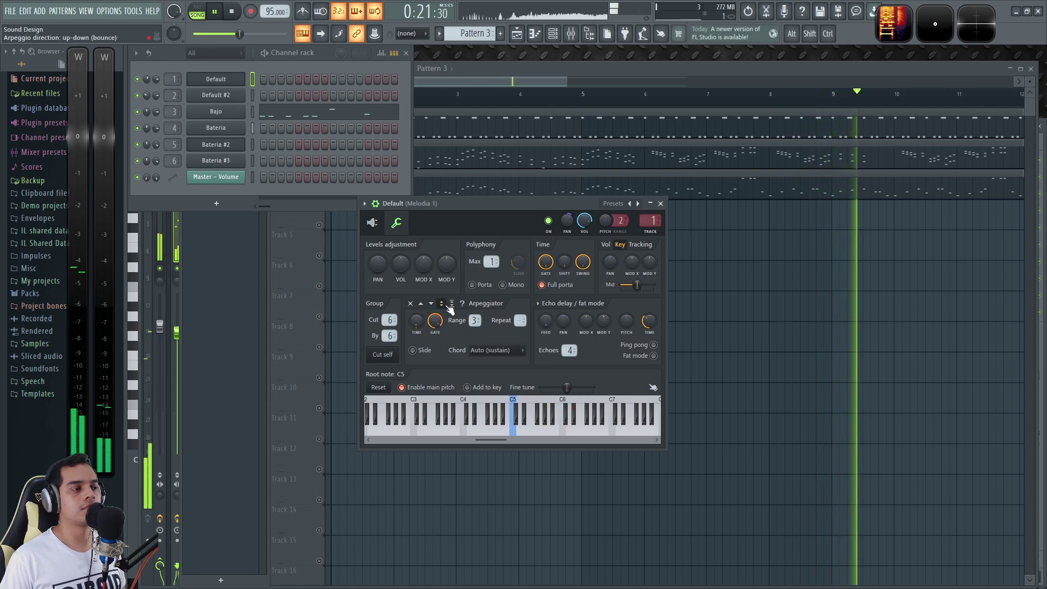
# Set the arpeggio direction back to up and the arpeggio time to 0:06, and stop playback.
pyautogui.click(420, 304)
pyautogui.moveTo(420, 320)
pyautogui.mouseDown()
pyautogui.moveTo(421, 286)
pyautogui.moveTo(420, 310)
pyautogui.mouseUp()
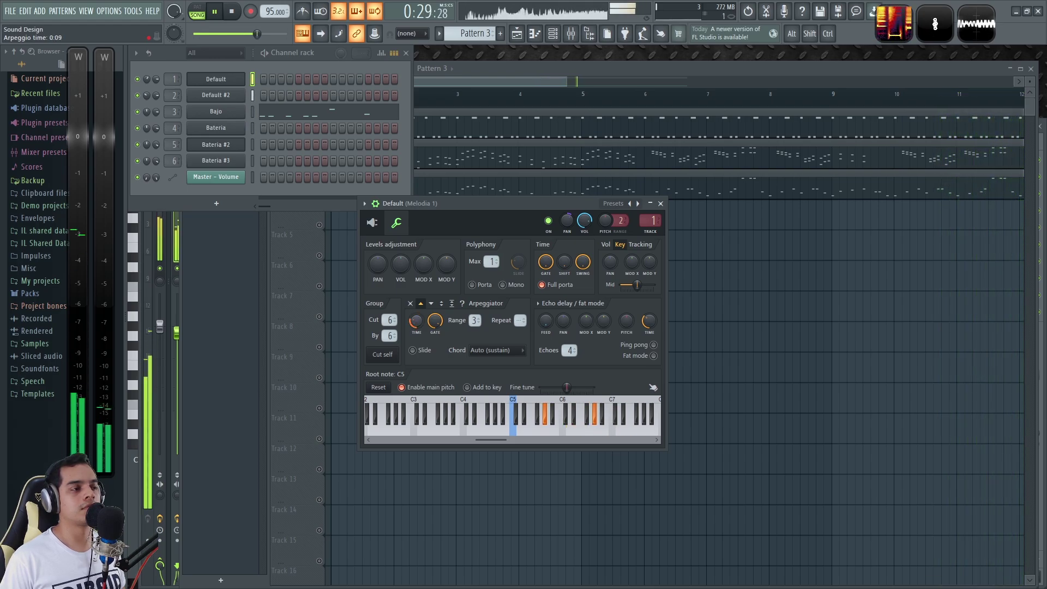
pyautogui.press('space')
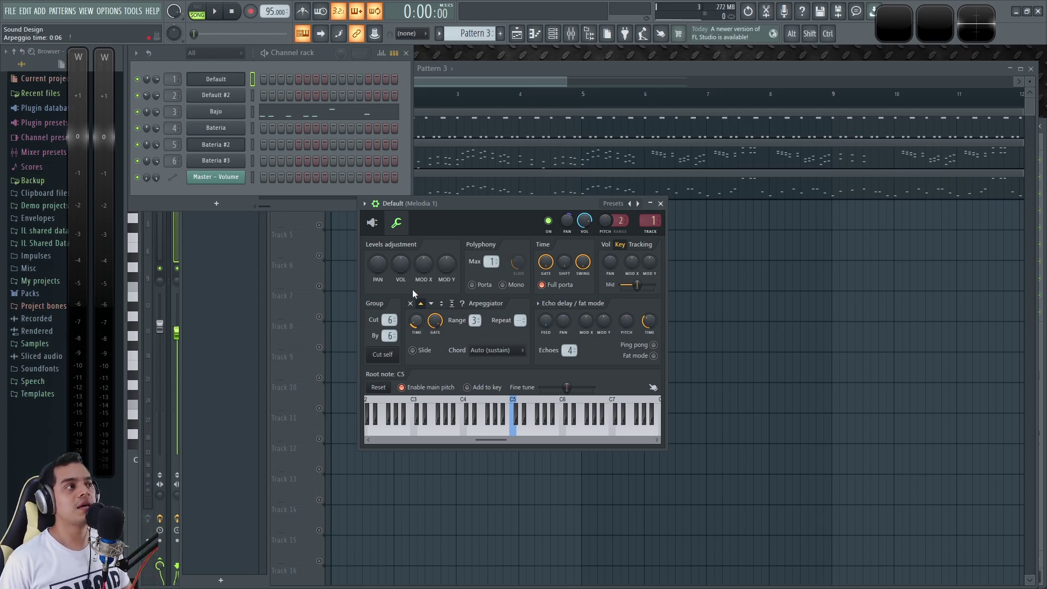
# Show the mixer and open operator 1's volume envelope in the Default #2 (Melodia 2) Sytrus editor.
pyautogui.press('F9')
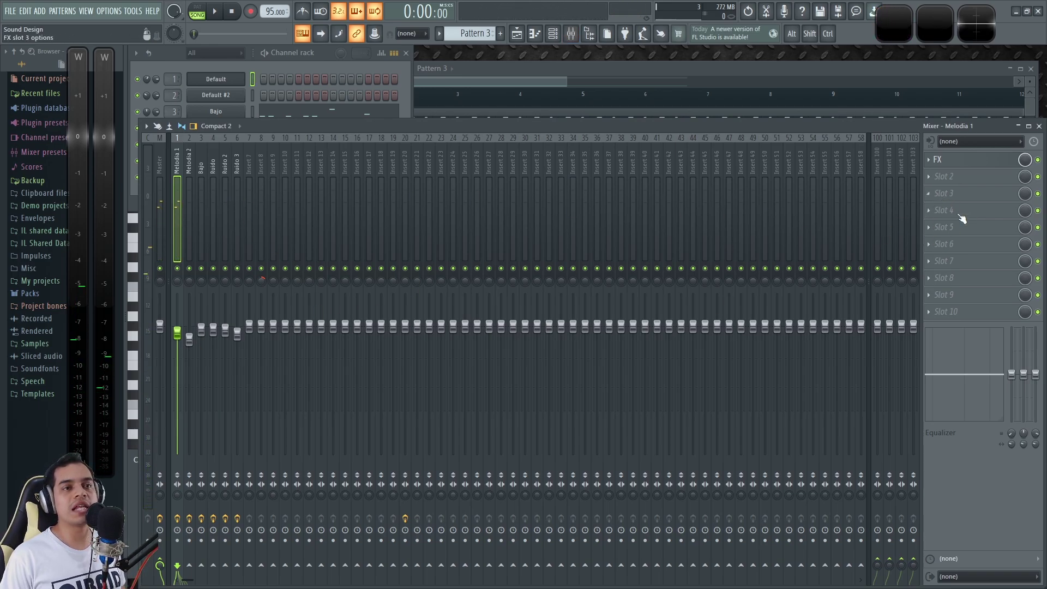
pyautogui.click(328, 54)
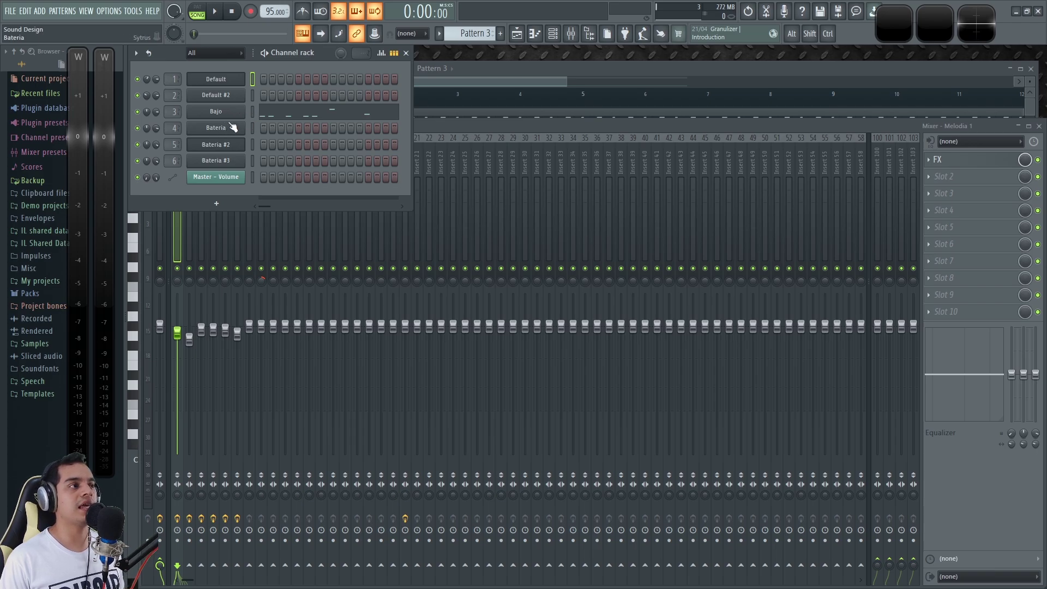
pyautogui.click(242, 98)
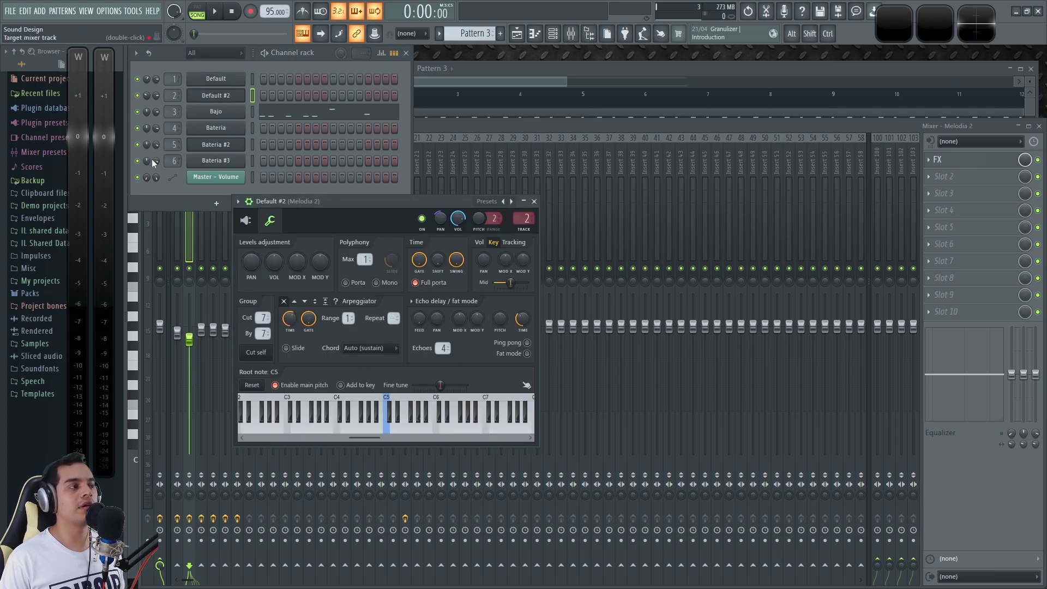
pyautogui.moveTo(298, 204); pyautogui.dragTo(404, 201)
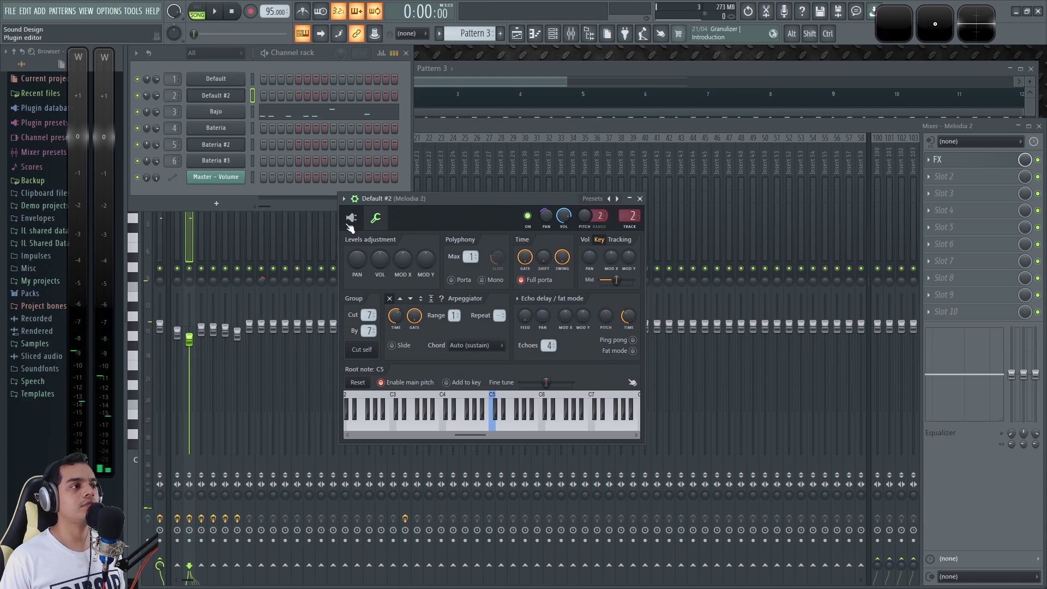
pyautogui.click(351, 218)
pyautogui.click(407, 306)
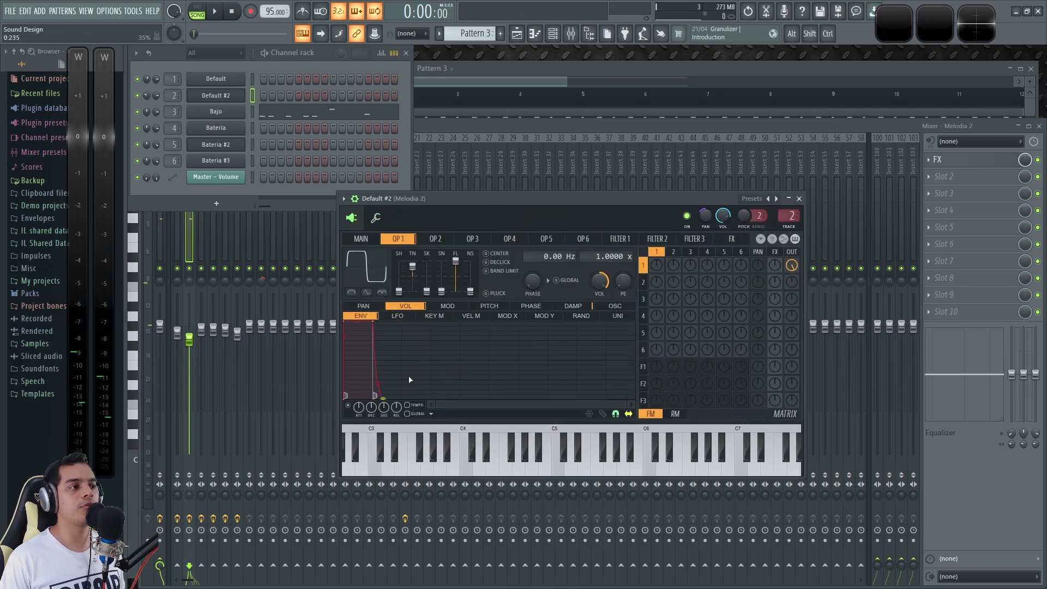
# Lengthen the release of operator 1's volume envelope in two stages, auditioning it with repeated E5 notes and with the song.
pyautogui.moveTo(403, 400); pyautogui.dragTo(460, 398)
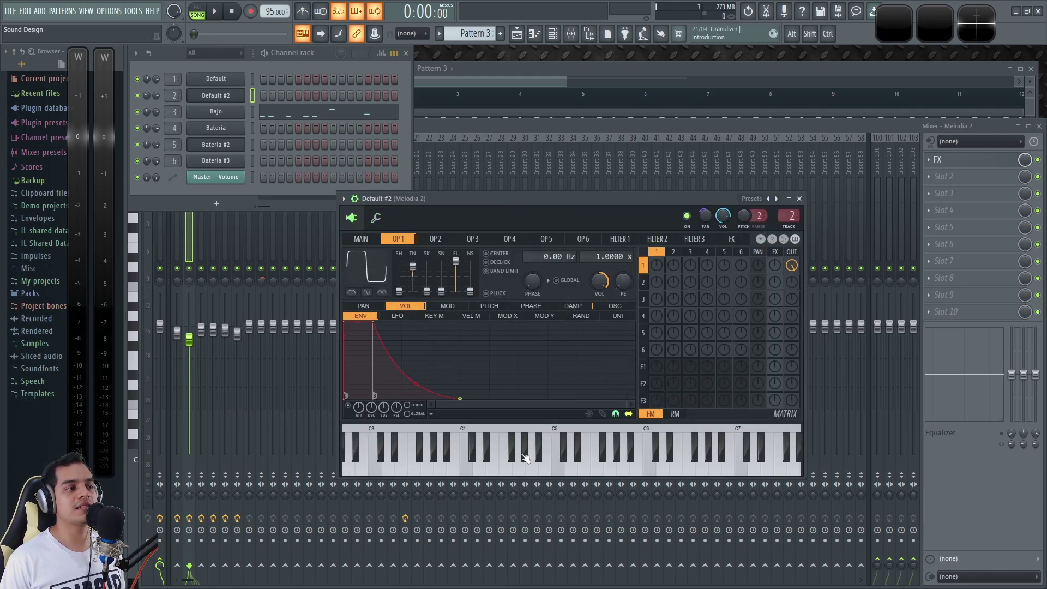
pyautogui.press('e')
pyautogui.press('e')
pyautogui.press('e')
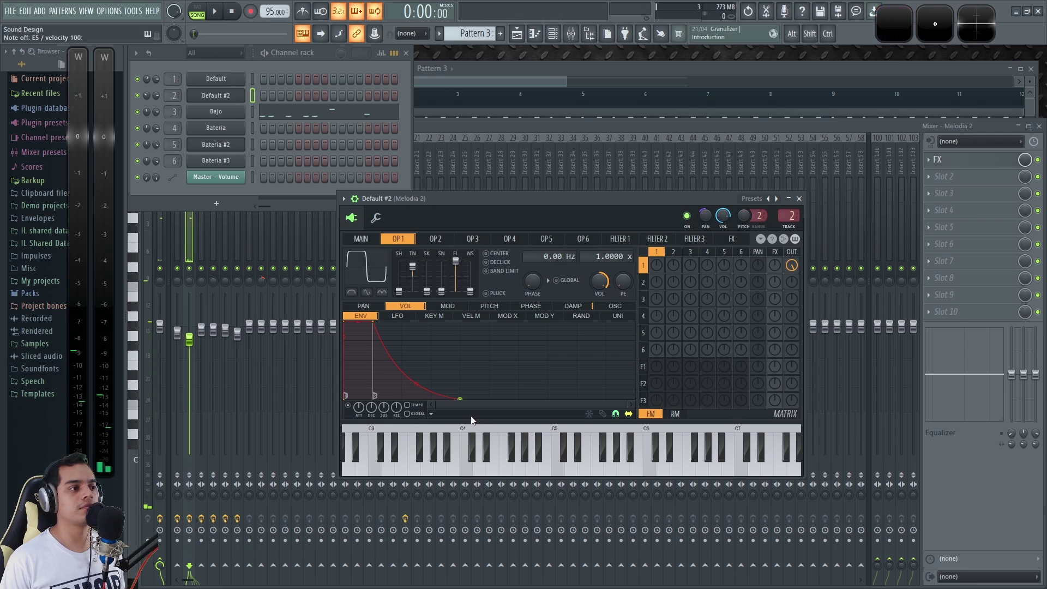
pyautogui.press('space')
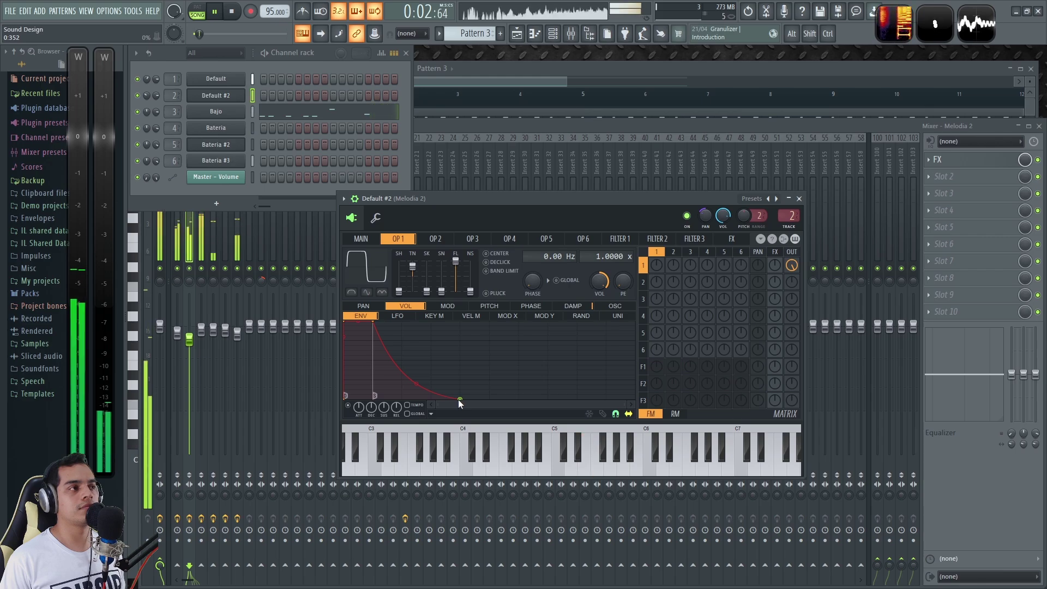
pyautogui.moveTo(459, 400)
pyautogui.mouseDown()
pyautogui.moveTo(374, 397)
pyautogui.moveTo(577, 400)
pyautogui.moveTo(475, 396)
pyautogui.mouseUp()
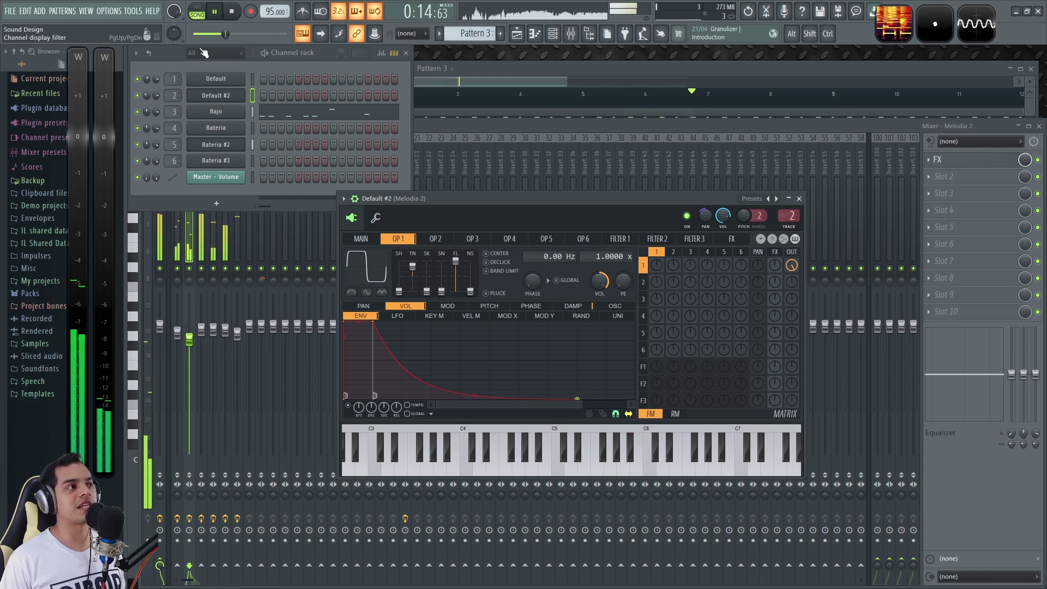
# Set the Default (Melodia 1) arpeggiator range to 2 and its time to 0:03, and close the channel settings.
pyautogui.click(216, 78)
pyautogui.moveTo(475, 320); pyautogui.dragTo(475, 328)
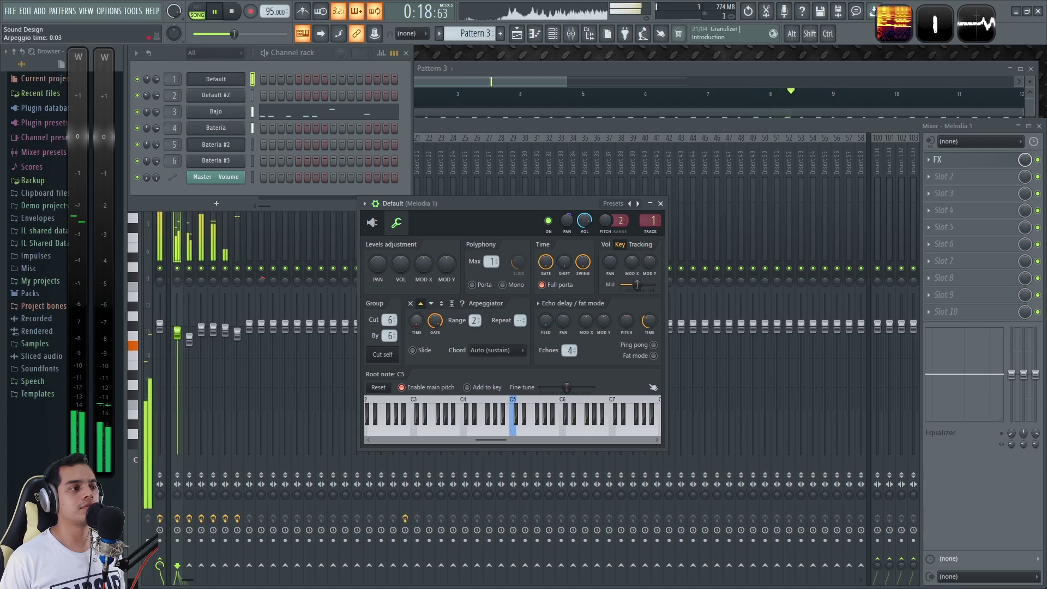
pyautogui.click(660, 204)
# Reopen the Default #2 (Melodia 2) Sytrus editor and stop the song.
pyautogui.click(234, 94)
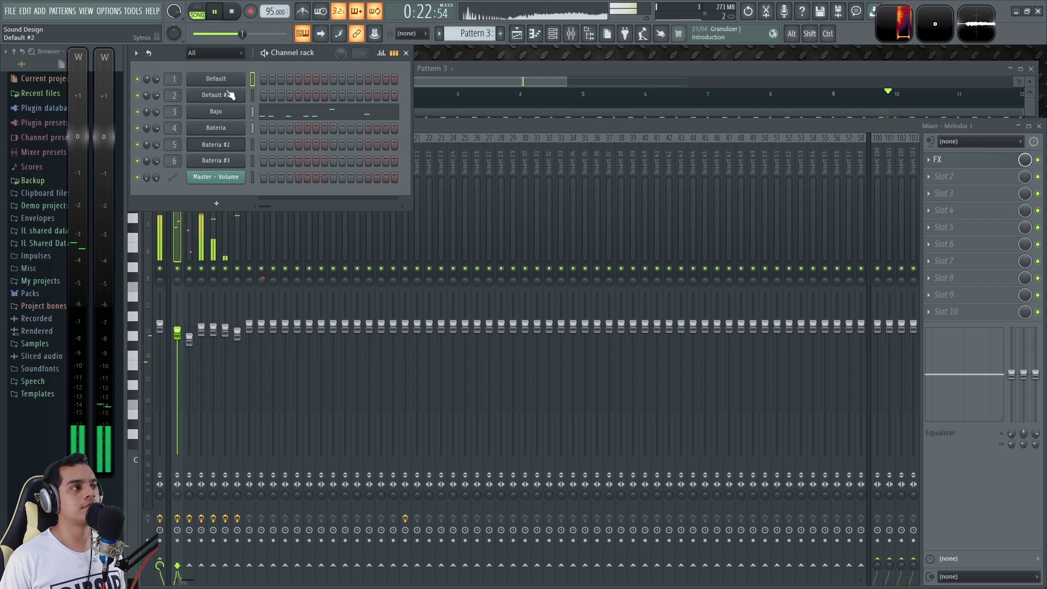
pyautogui.moveTo(464, 194); pyautogui.dragTo(449, 198)
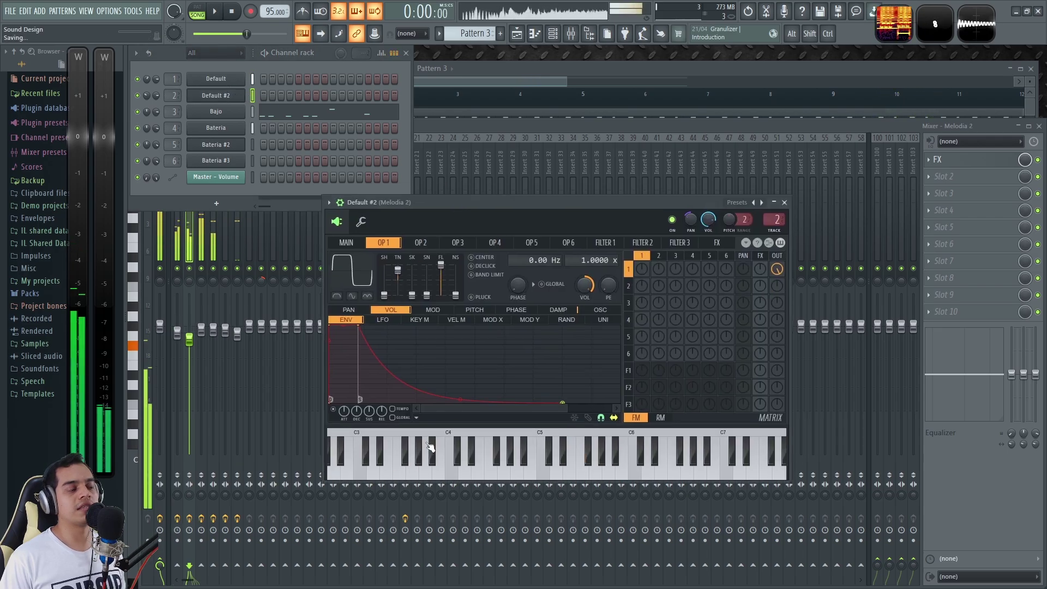
pyautogui.press('space')
# Try different release time scales on the Melodia 2 volume envelope during playback, ending back at 0.00%.
pyautogui.moveTo(382, 409); pyautogui.dragTo(382, 452)
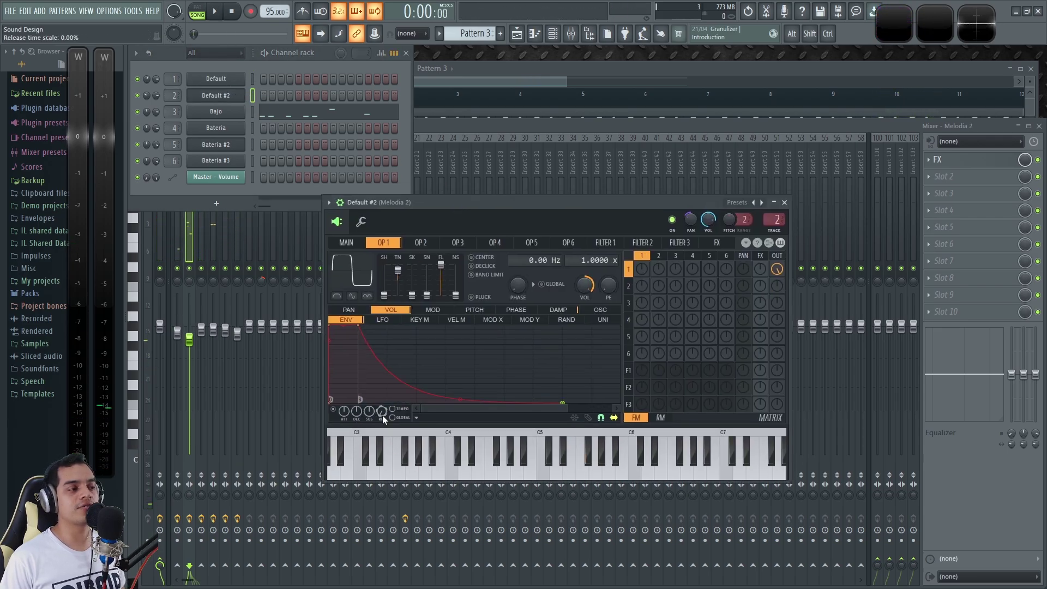
pyautogui.press('space')
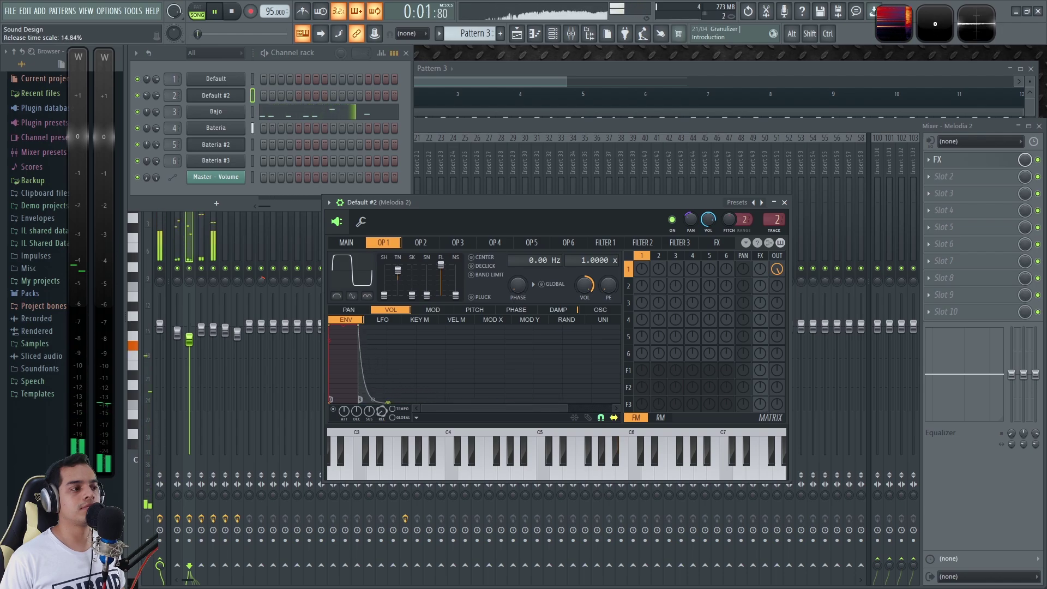
pyautogui.moveTo(382, 408)
pyautogui.mouseDown()
pyautogui.moveTo(382, 371)
pyautogui.moveTo(382, 425)
pyautogui.mouseUp()
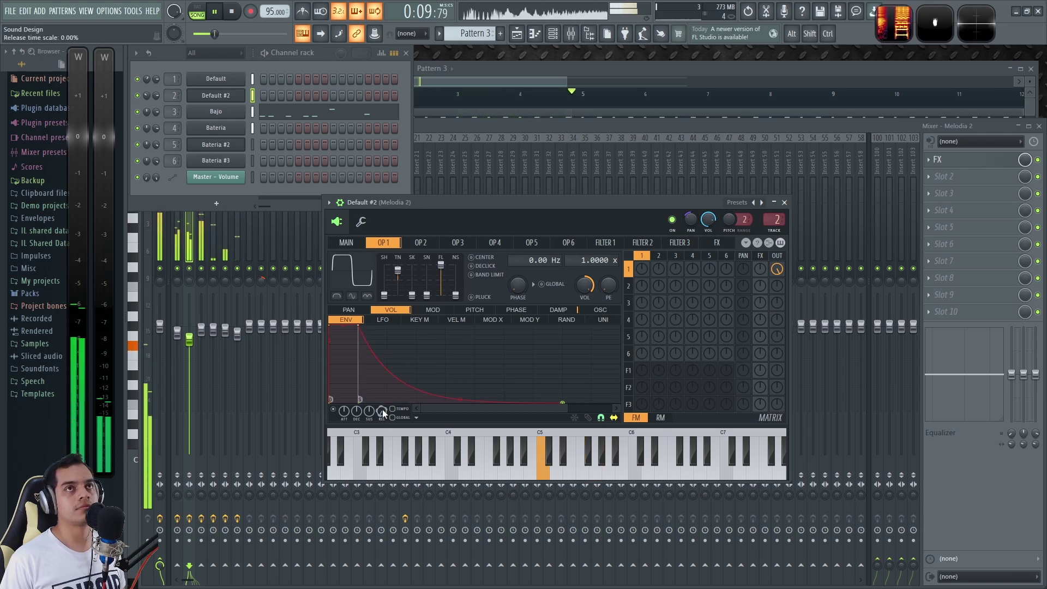
pyautogui.moveTo(382, 409)
pyautogui.mouseDown()
pyautogui.moveTo(382, 377)
pyautogui.moveTo(382, 428)
pyautogui.mouseUp()
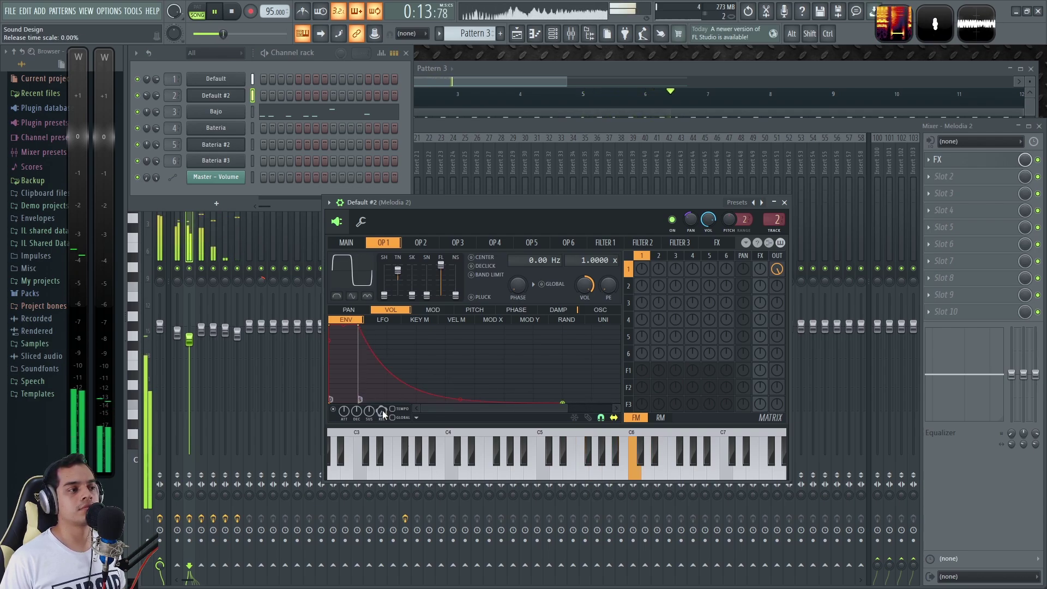
pyautogui.press('space')
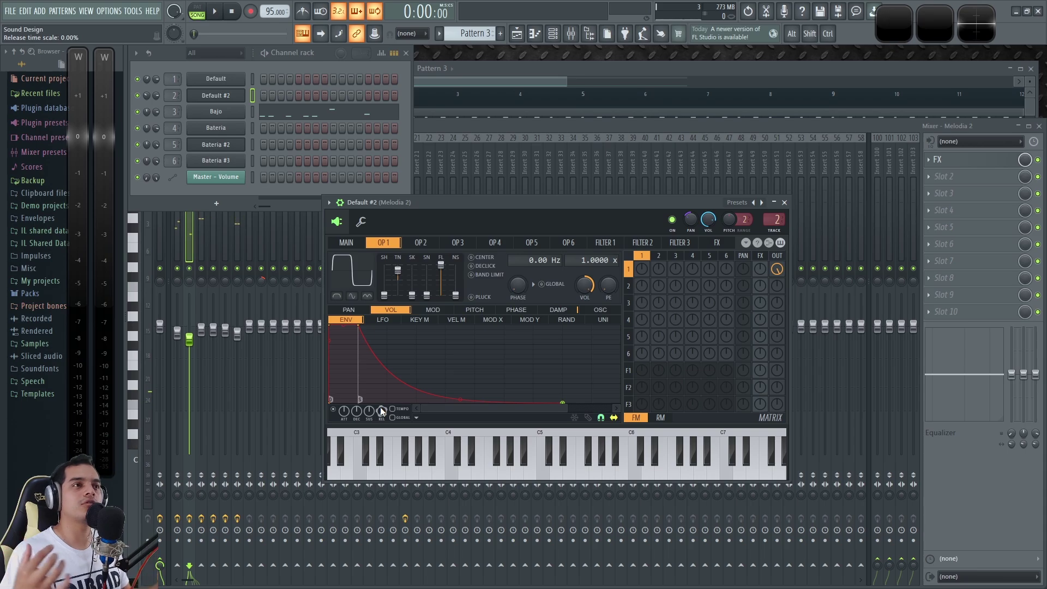